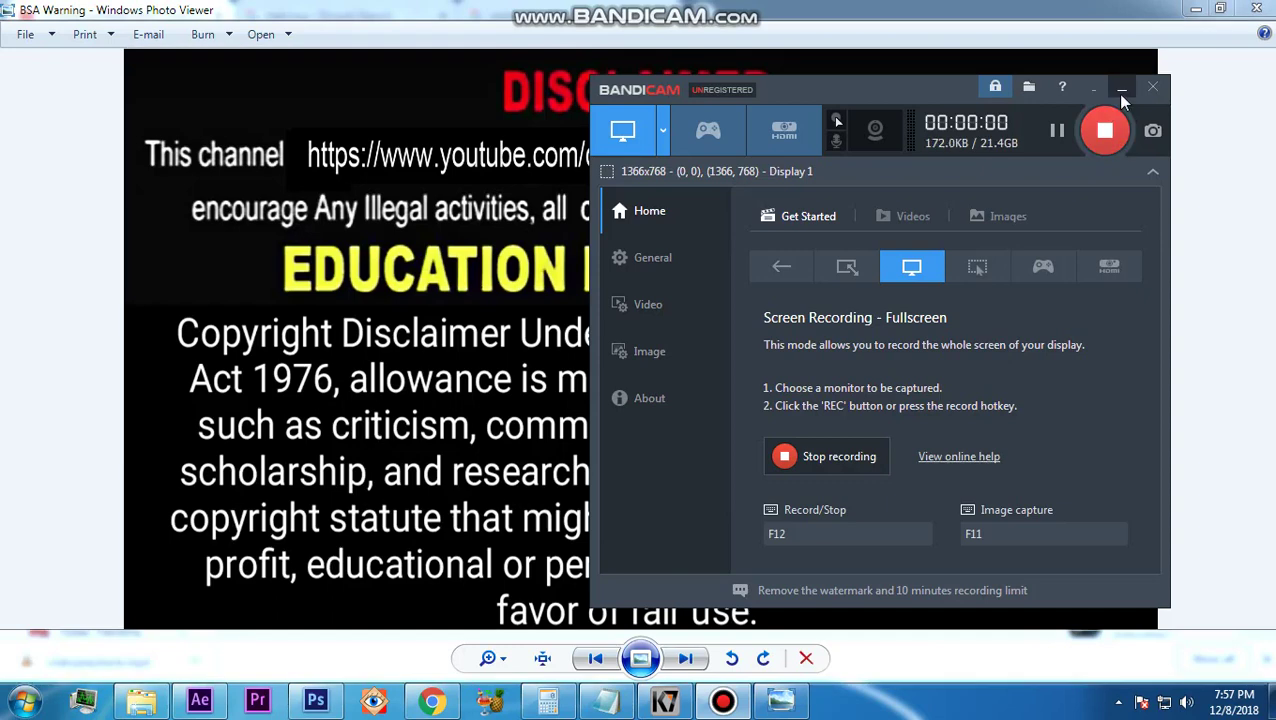
# Bring Chrome forward so the YouTube channel page replaces the Photo Viewer disclaimer image
pyautogui.click(435, 700)
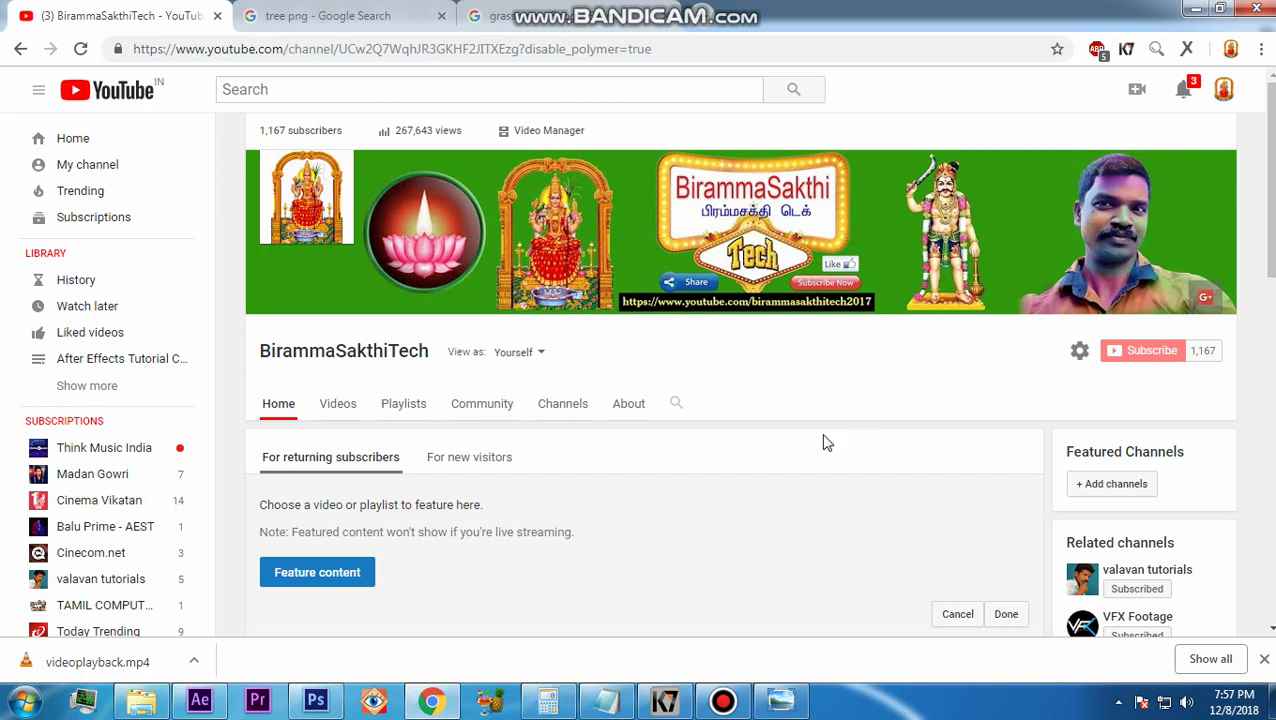
# Scroll through the Google Images results for 'tree png'
pyautogui.click(341, 10)
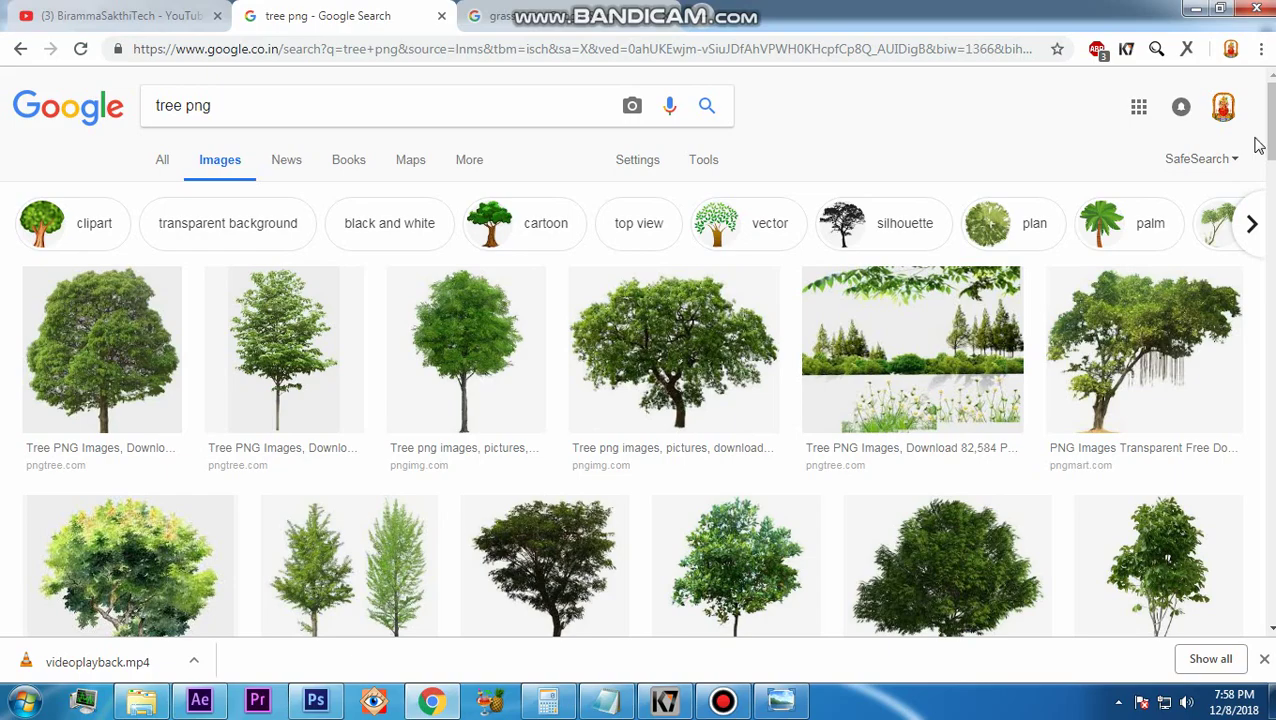
pyautogui.scroll(-12, 1264, 308)
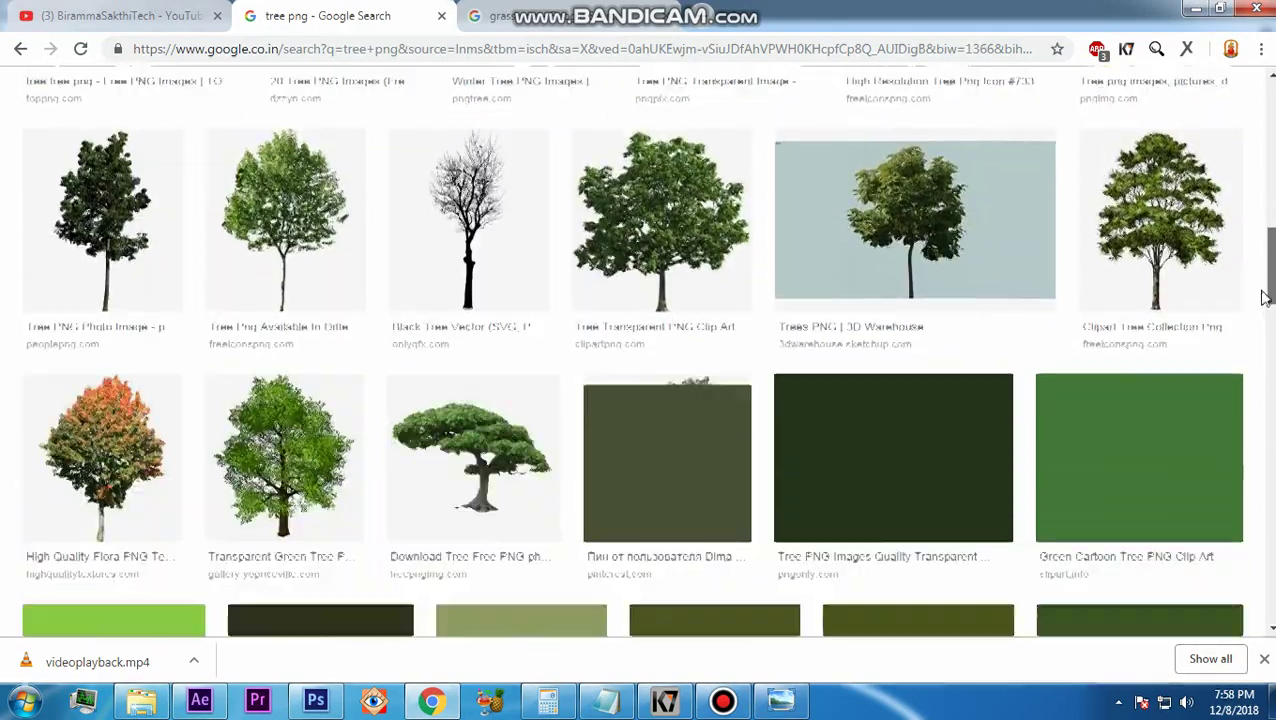
pyautogui.scroll(-3, 1250, 330)
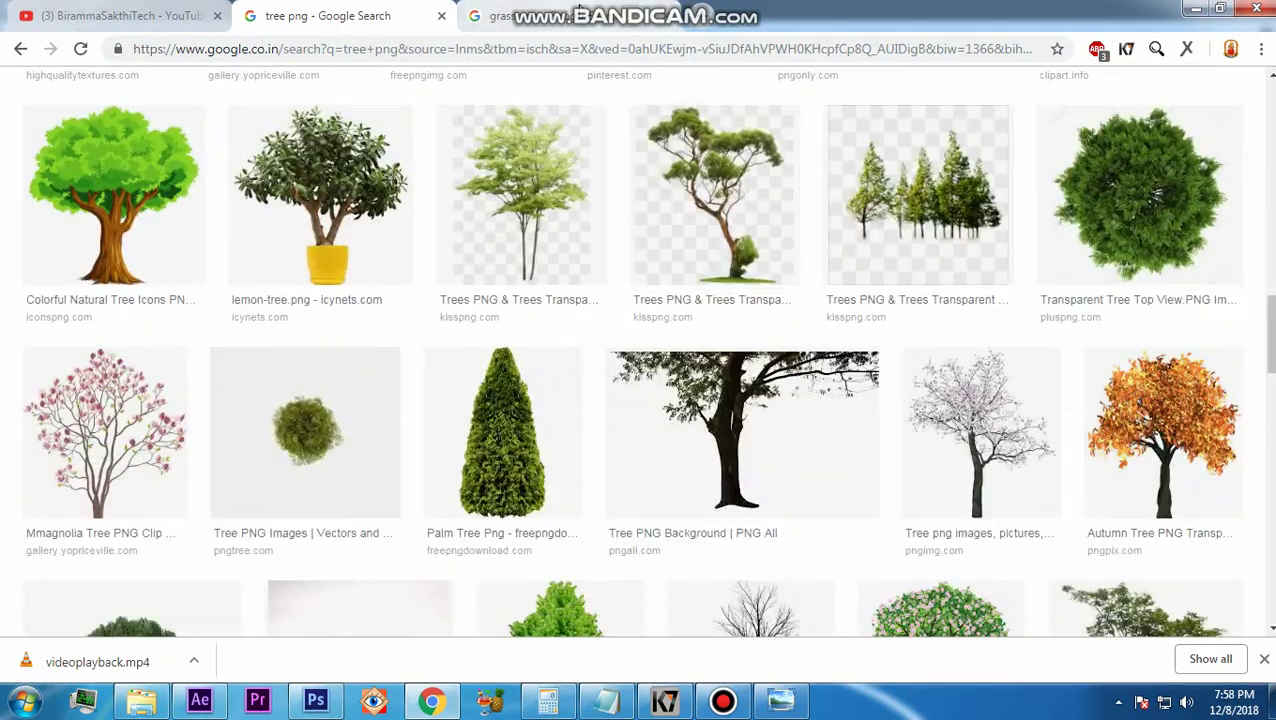
# Scroll through the 'grass png' image results, then bring up Photoshop with BSA.psd
pyautogui.click(578, 10)
pyautogui.scroll(-5, 1266, 150)
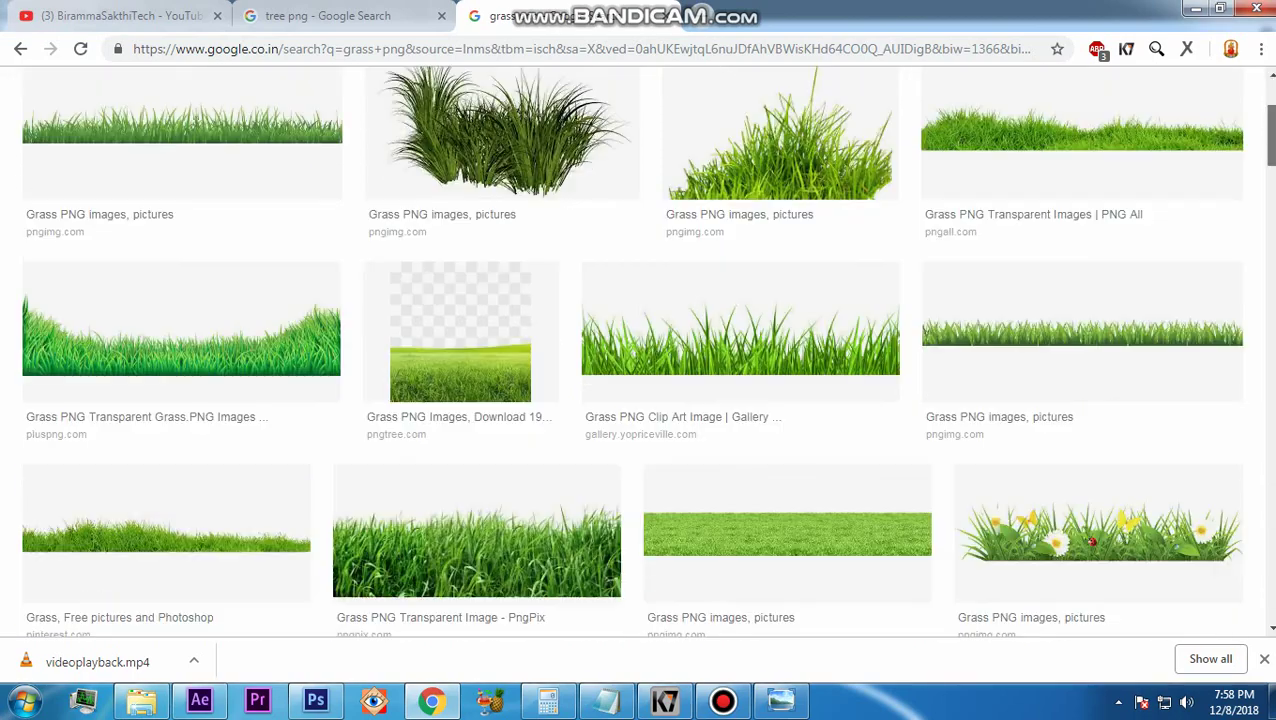
pyautogui.scroll(-10, 1266, 200)
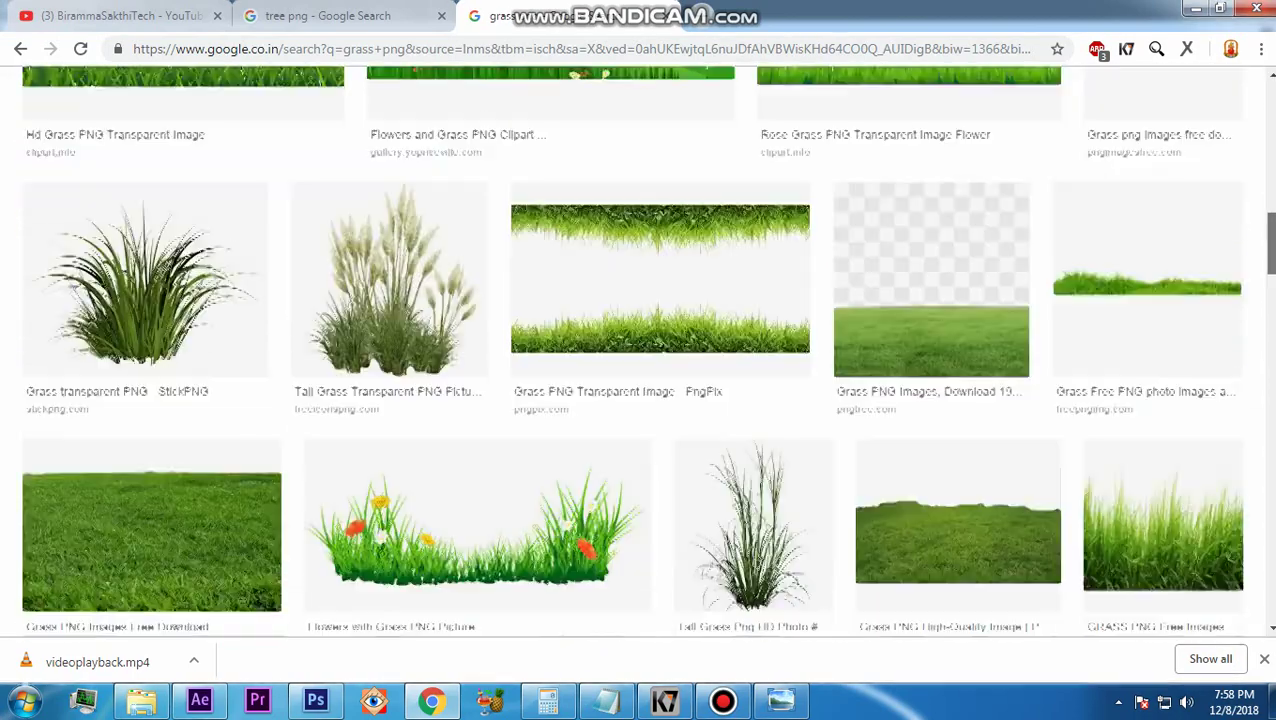
pyautogui.scroll(-3, 1266, 200)
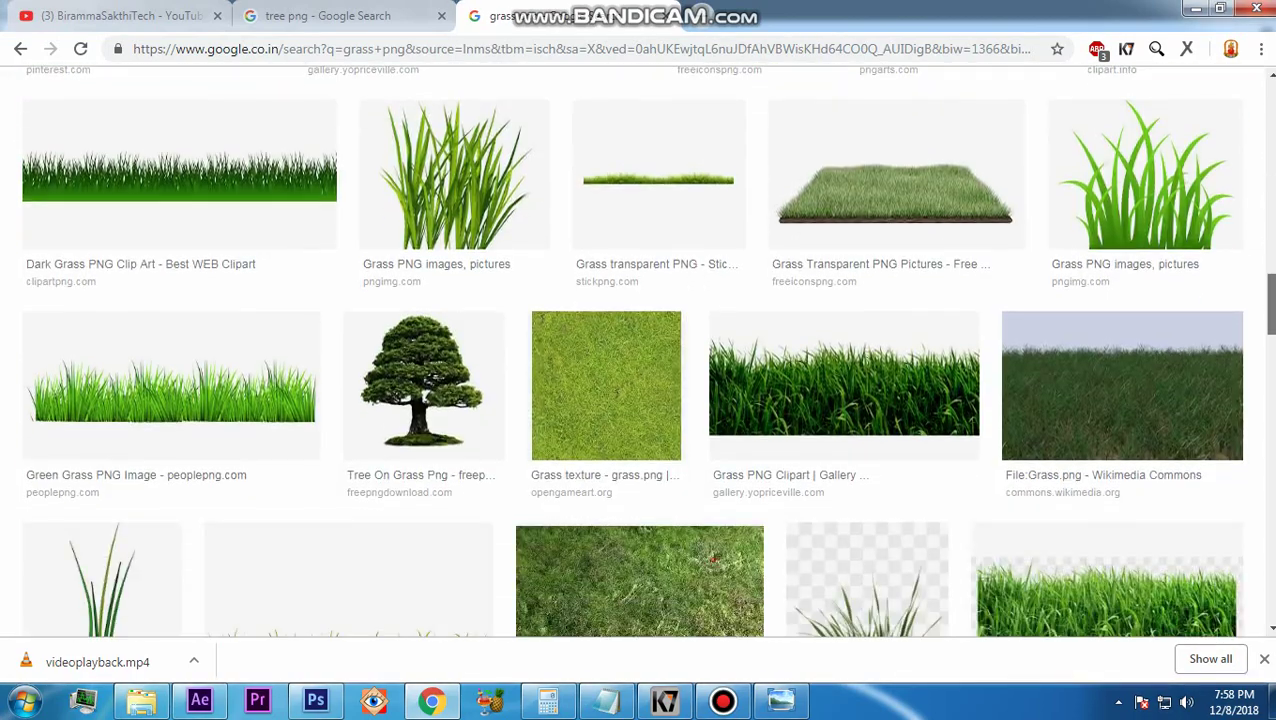
pyautogui.scroll(20, 1266, 300)
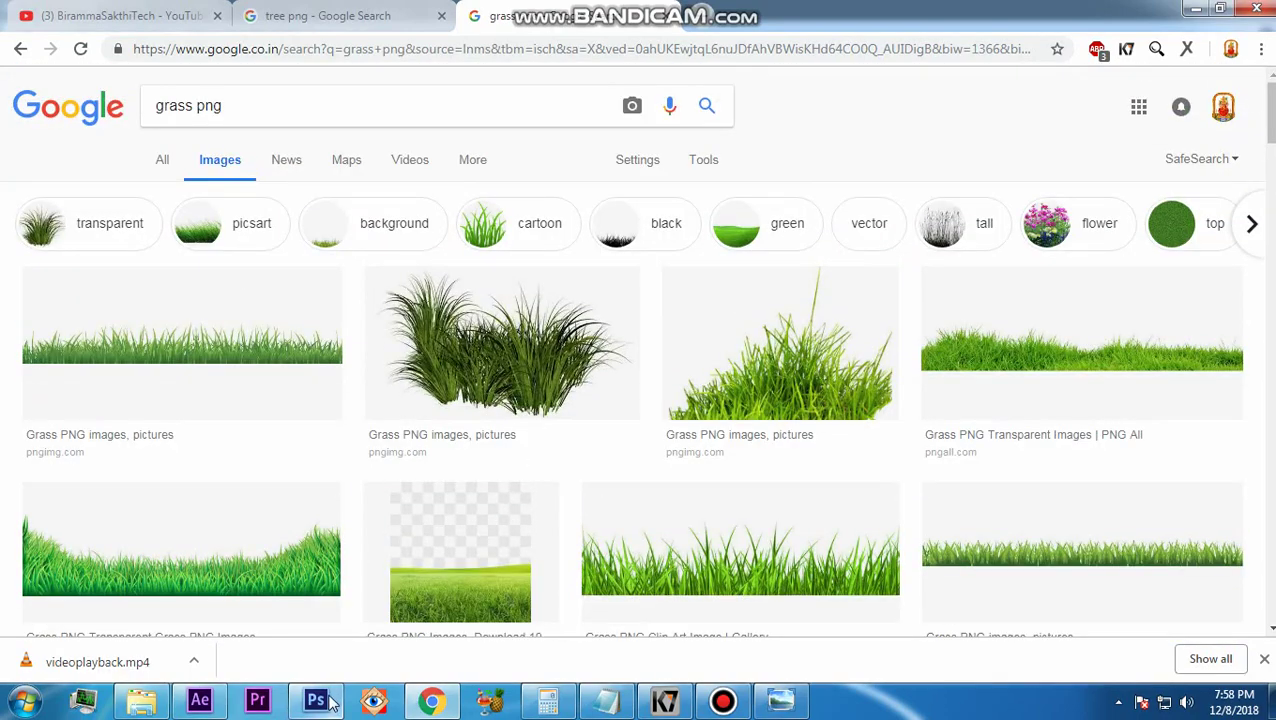
pyautogui.click(316, 700)
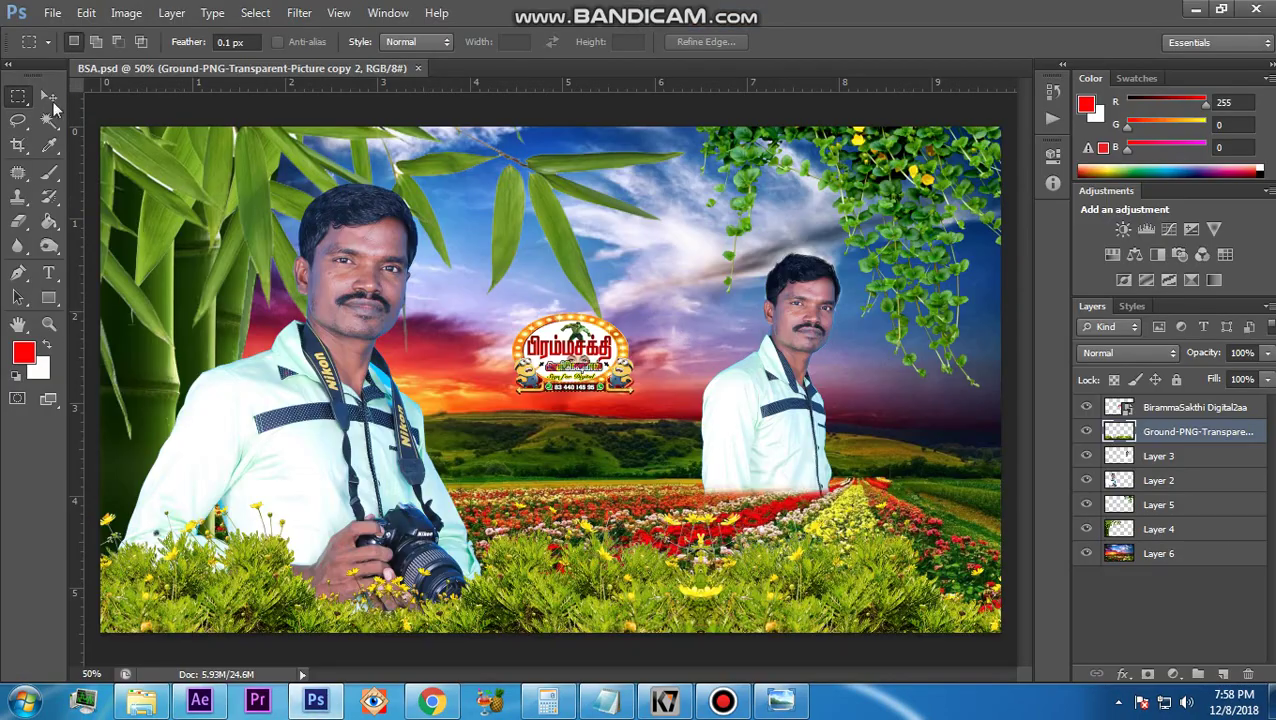
pyautogui.click(50, 98)
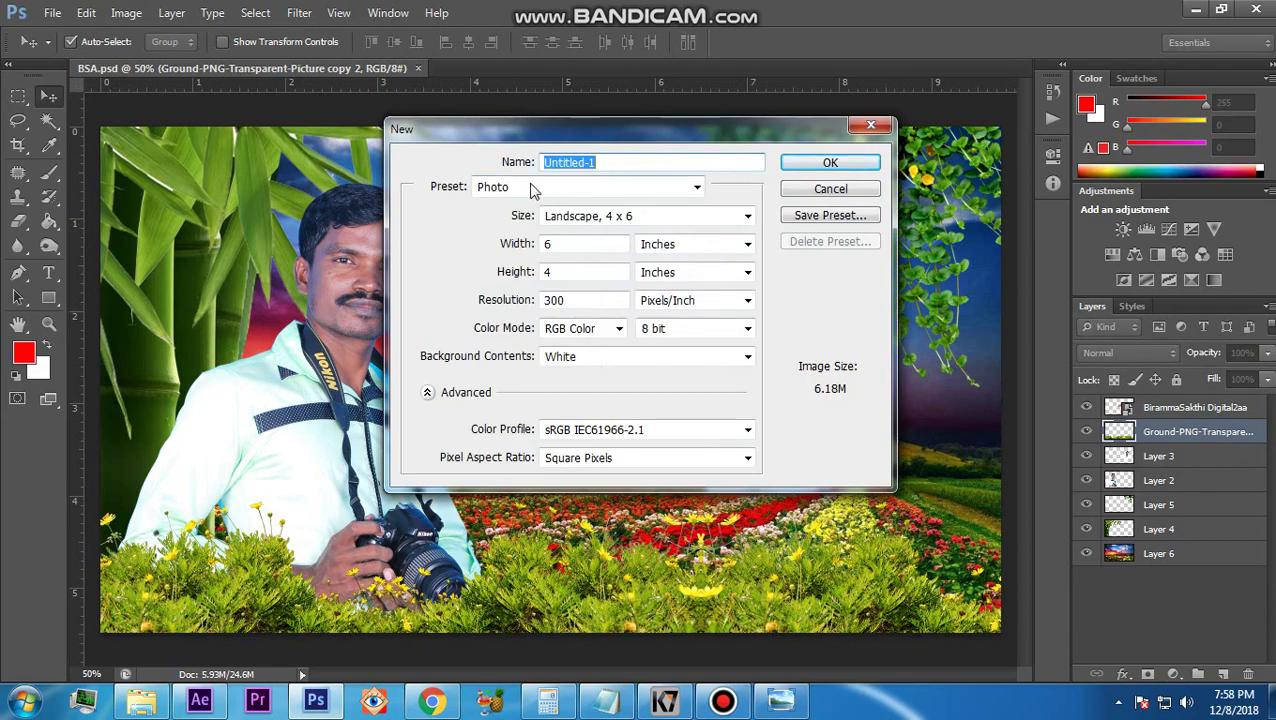
pyautogui.click(535, 190)
pyautogui.click(507, 342)
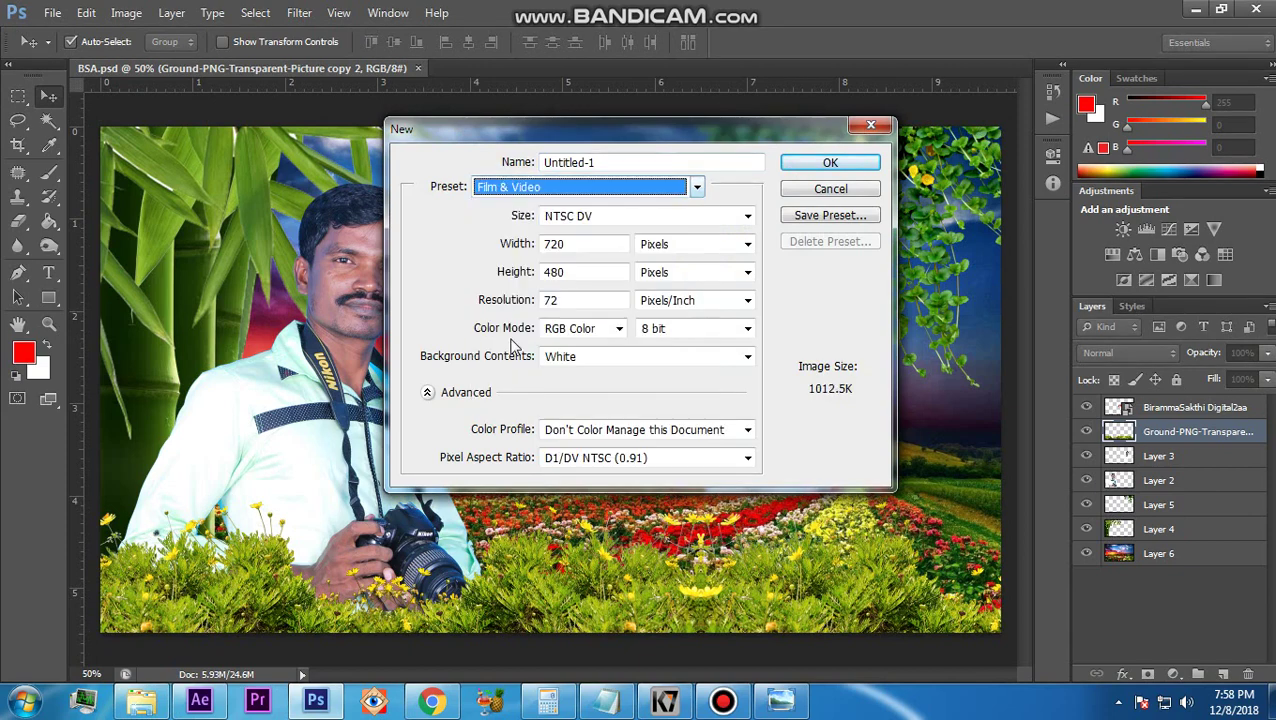
pyautogui.click(610, 218)
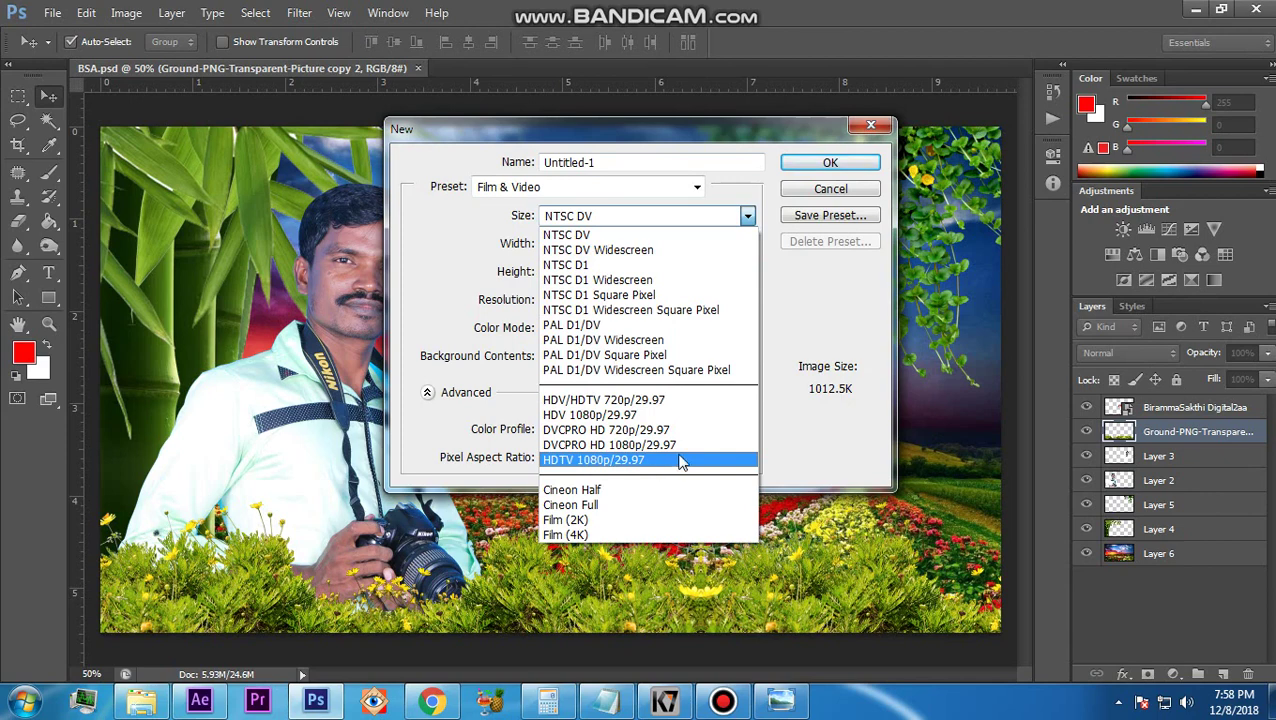
pyautogui.click(620, 460)
pyautogui.doubleClick(584, 304)
pyautogui.write('500')
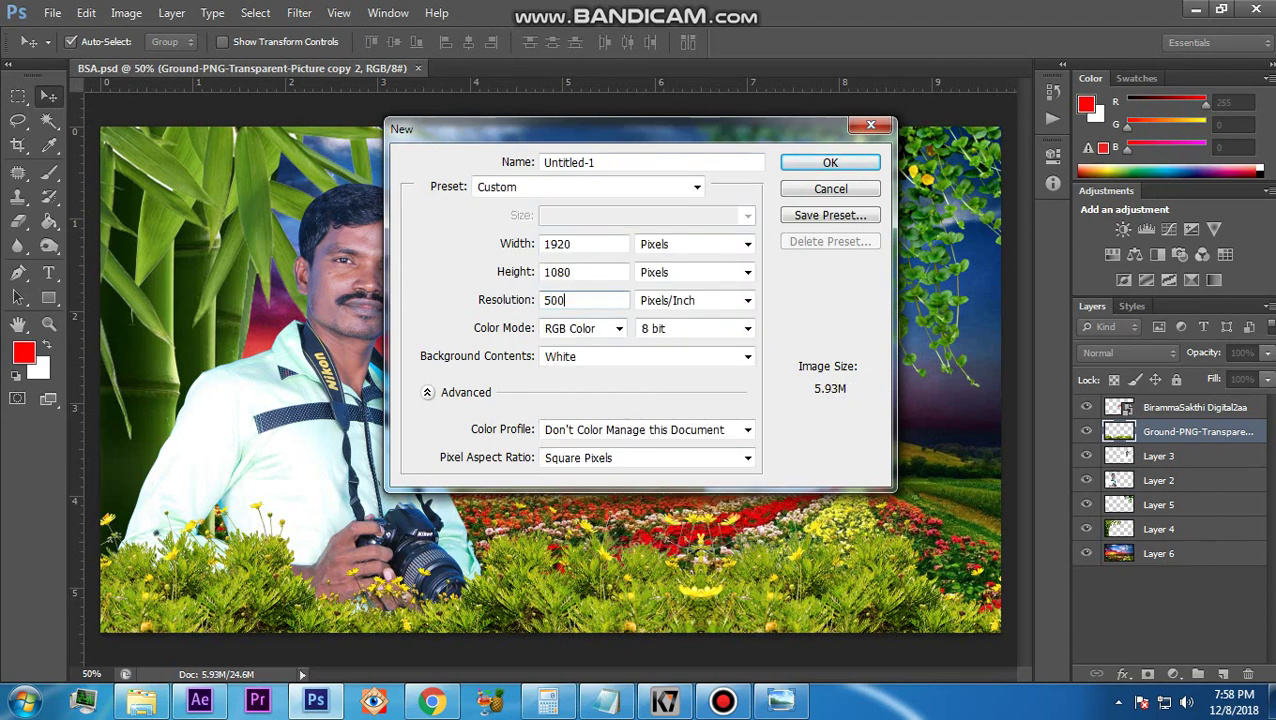
pyautogui.click(626, 356)
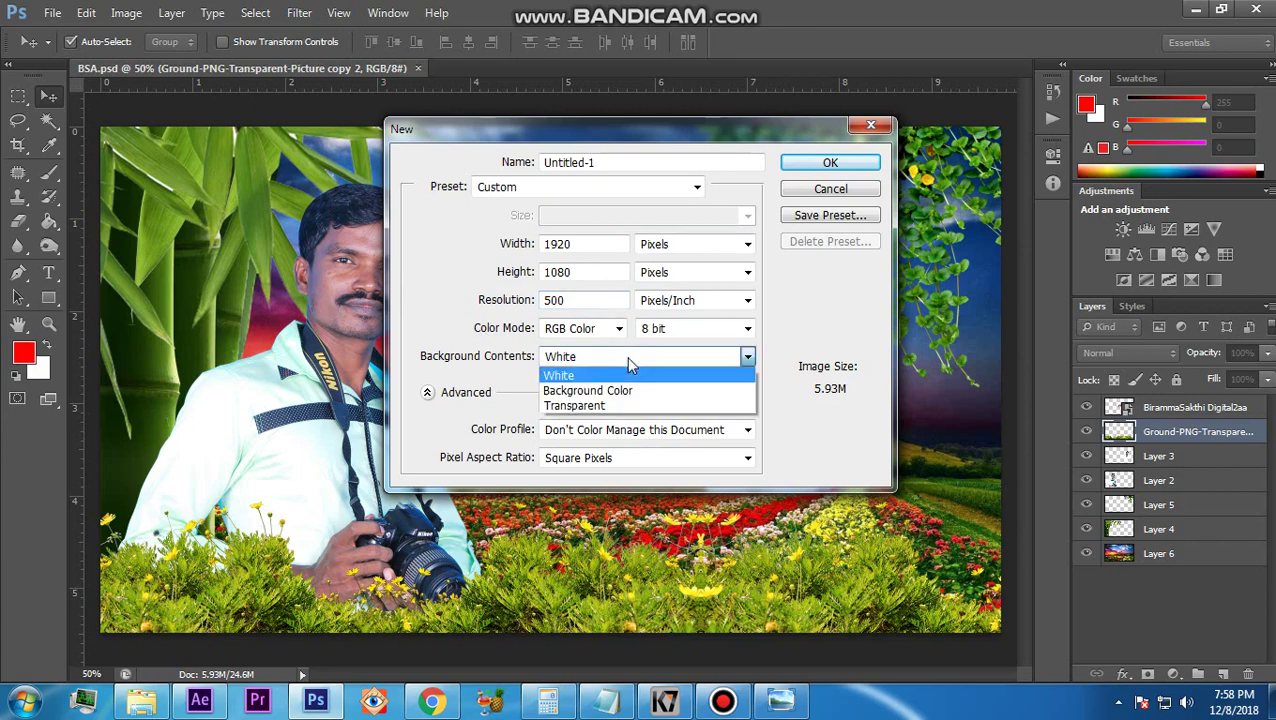
pyautogui.click(594, 404)
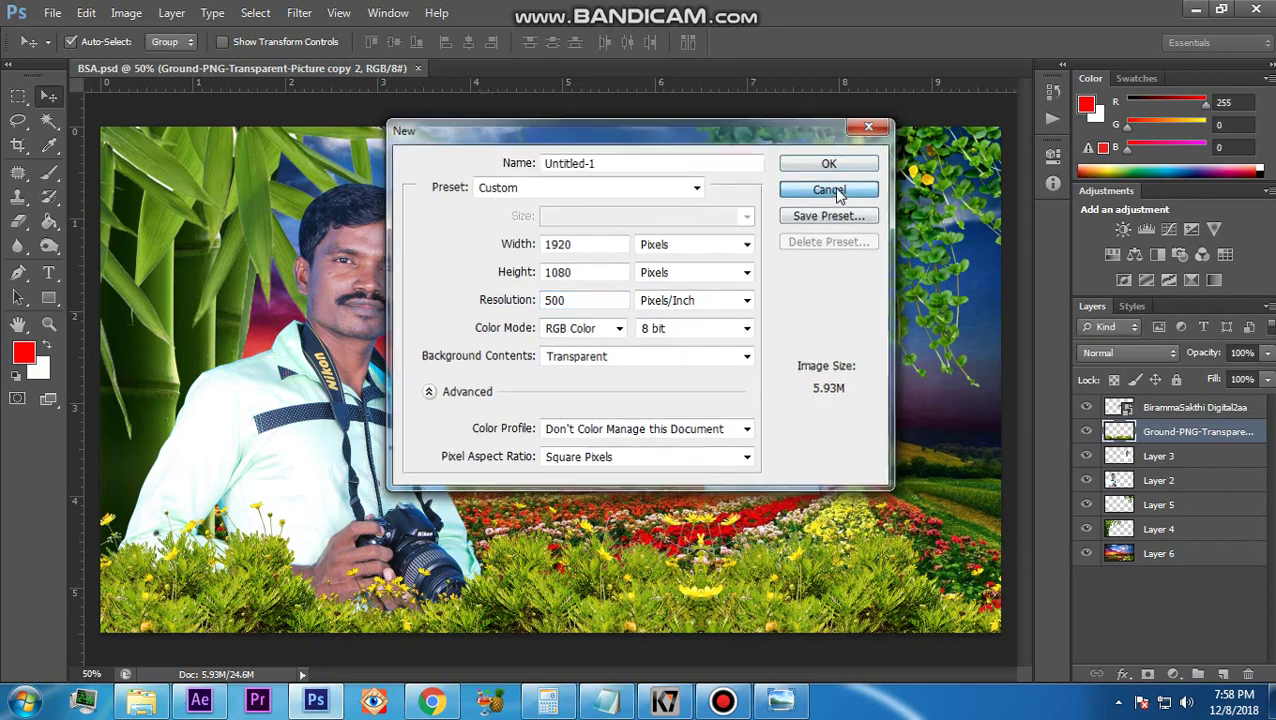
pyautogui.click(832, 190)
# Hide the logo, grass, both men, vines and bamboo layers, leaving background Layer 6 active
pyautogui.click(1086, 408)
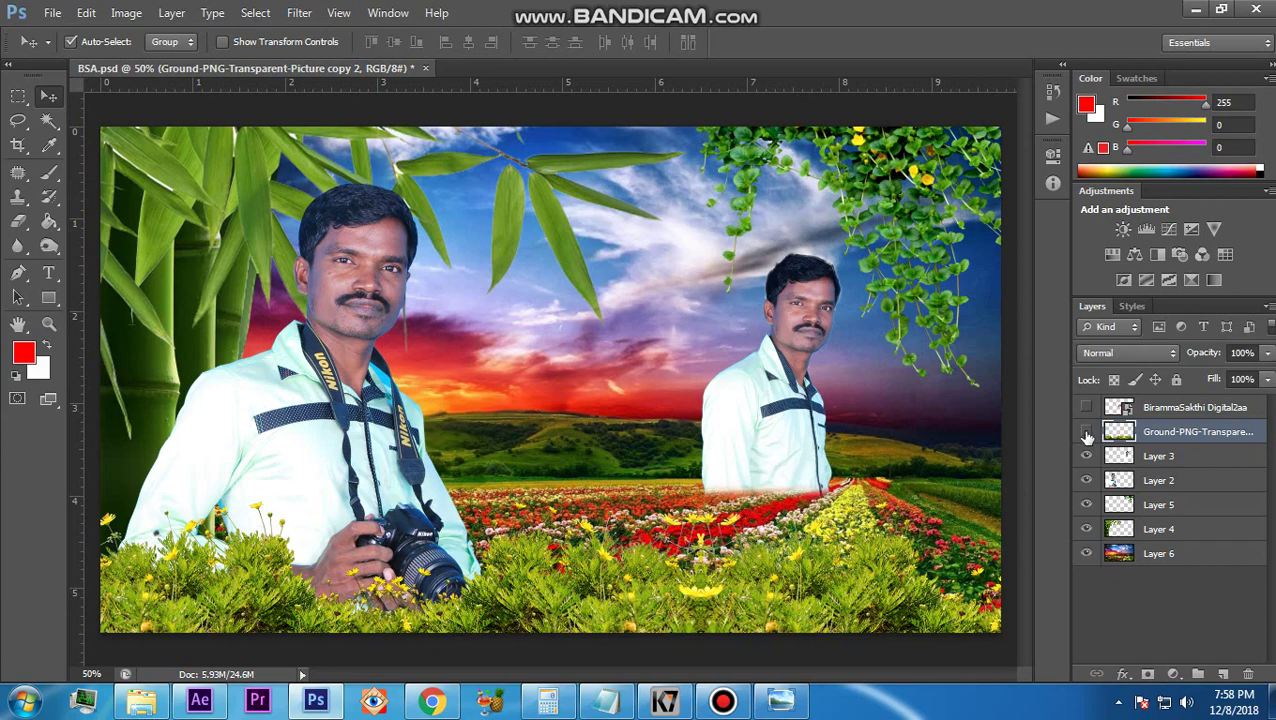
pyautogui.click(1086, 432)
pyautogui.click(1086, 456)
pyautogui.click(1086, 480)
pyautogui.click(1086, 504)
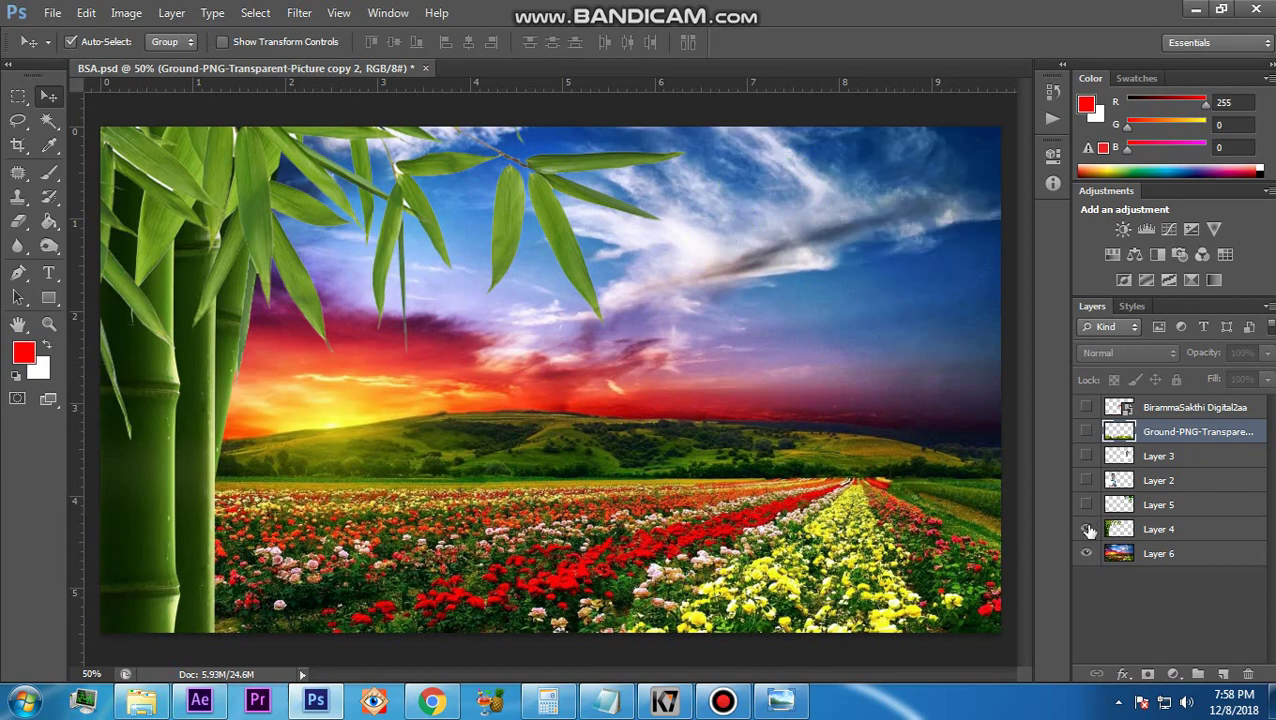
pyautogui.click(1086, 529)
pyautogui.click(1168, 563)
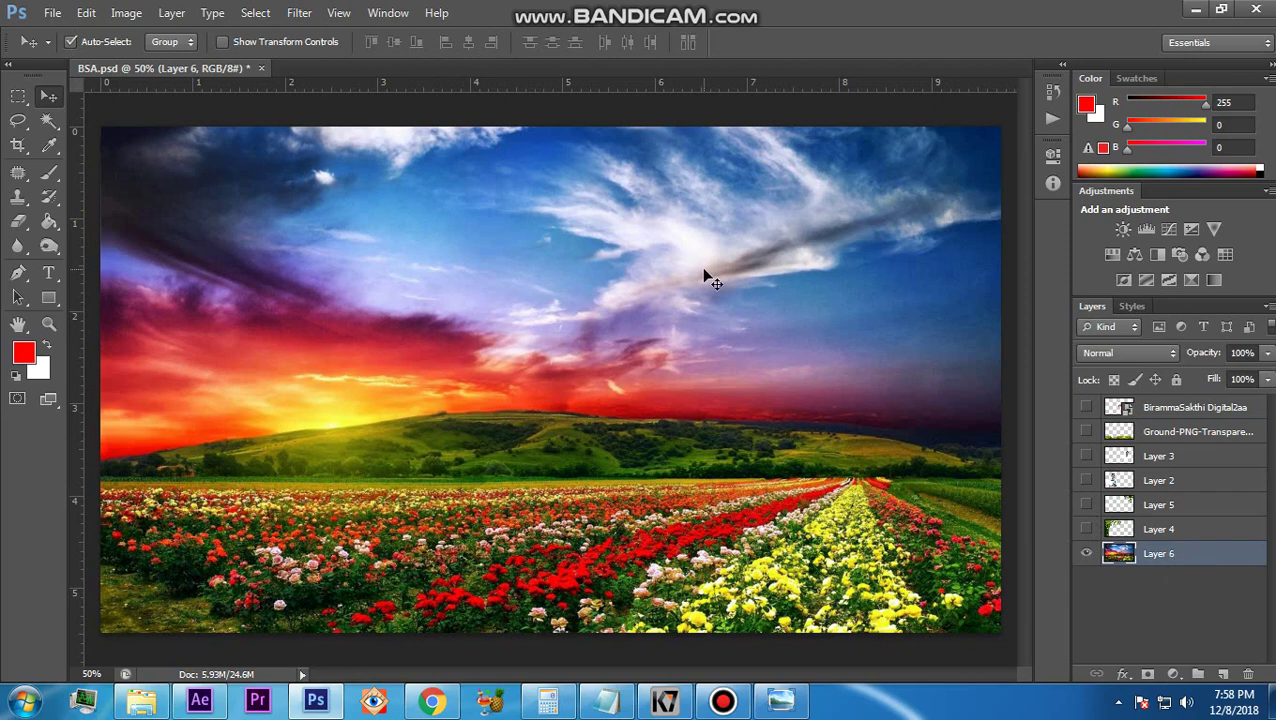
# Make the bamboo, vines, both men, foreground grass and round logo layers visible again
pyautogui.click(1087, 530)
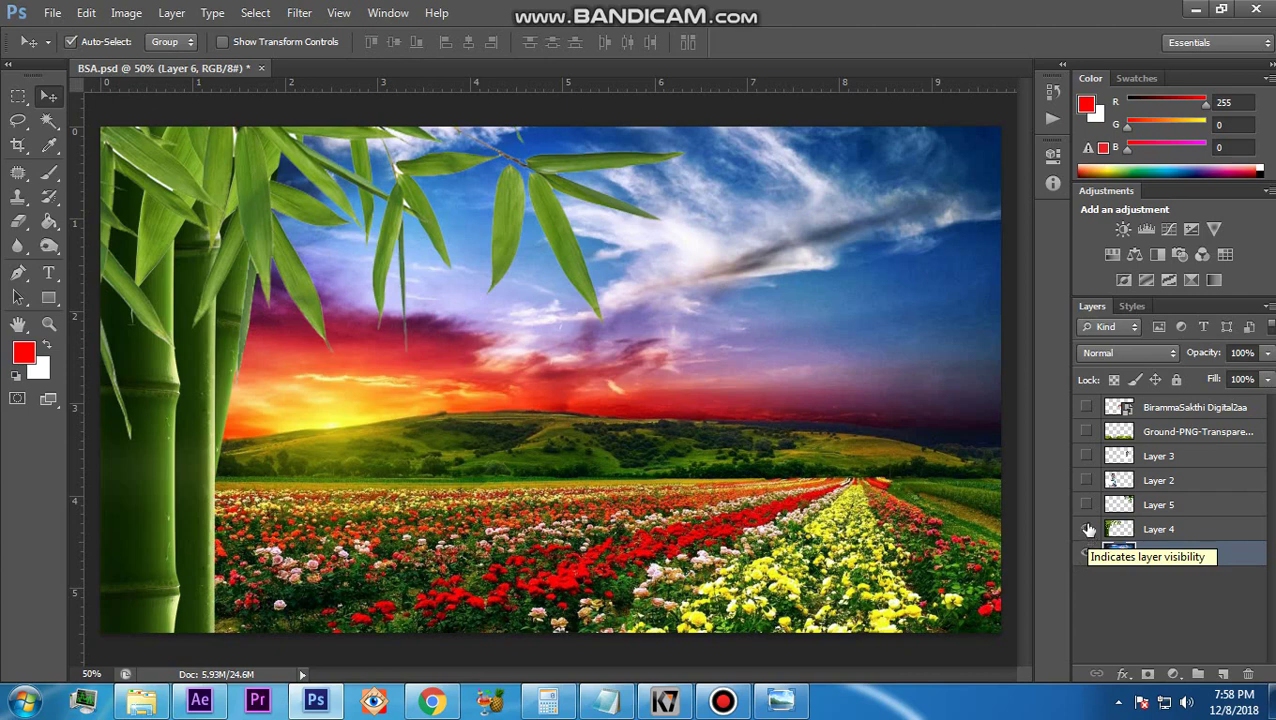
pyautogui.click(1087, 505)
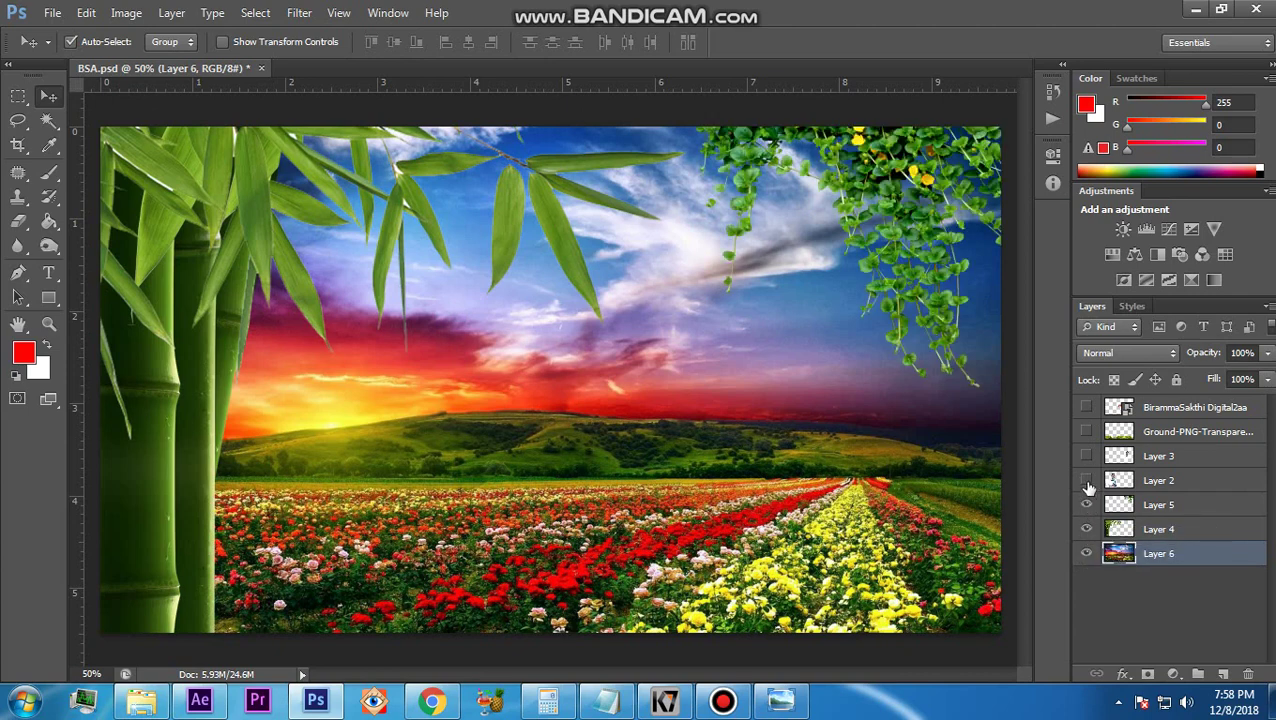
pyautogui.click(1087, 480)
pyautogui.click(1086, 456)
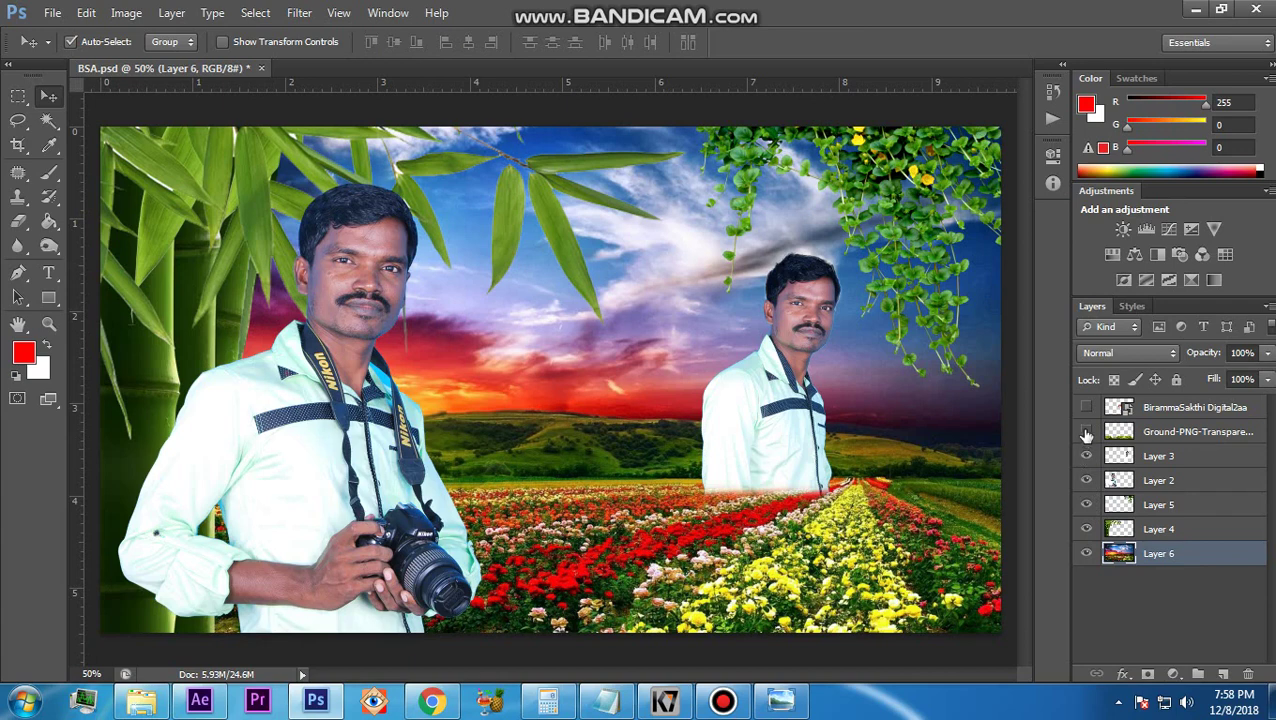
pyautogui.click(1086, 431)
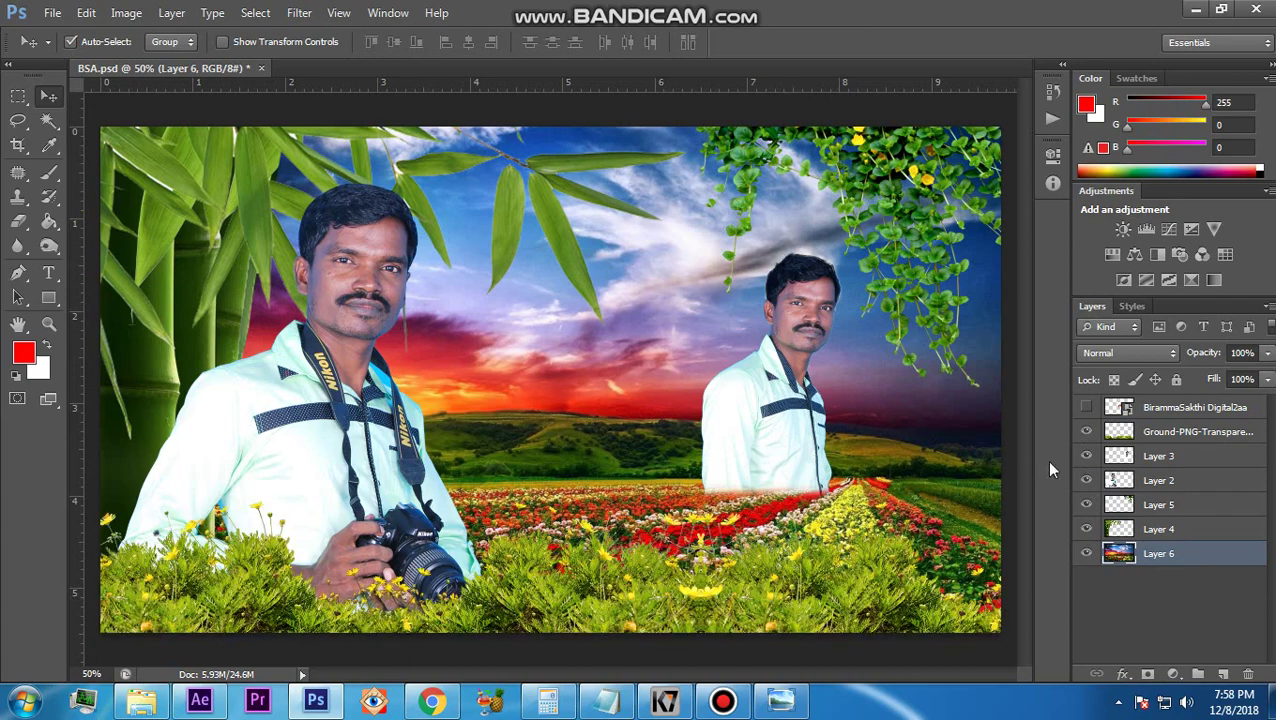
pyautogui.click(1085, 408)
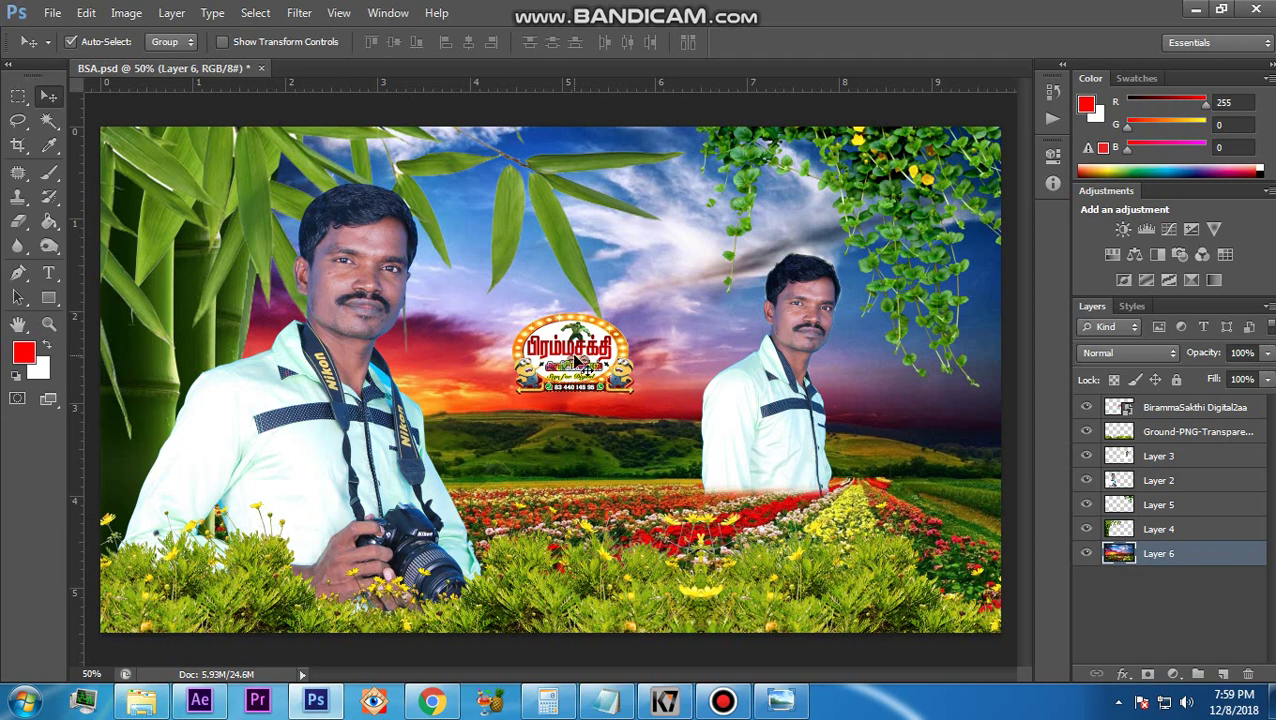
# Nudge the round logo slightly up-left and shift the hanging vines slightly right
pyautogui.moveTo(578, 362)
pyautogui.mouseDown()
pyautogui.moveTo(567, 355)
pyautogui.moveTo(580, 371)
pyautogui.mouseUp()
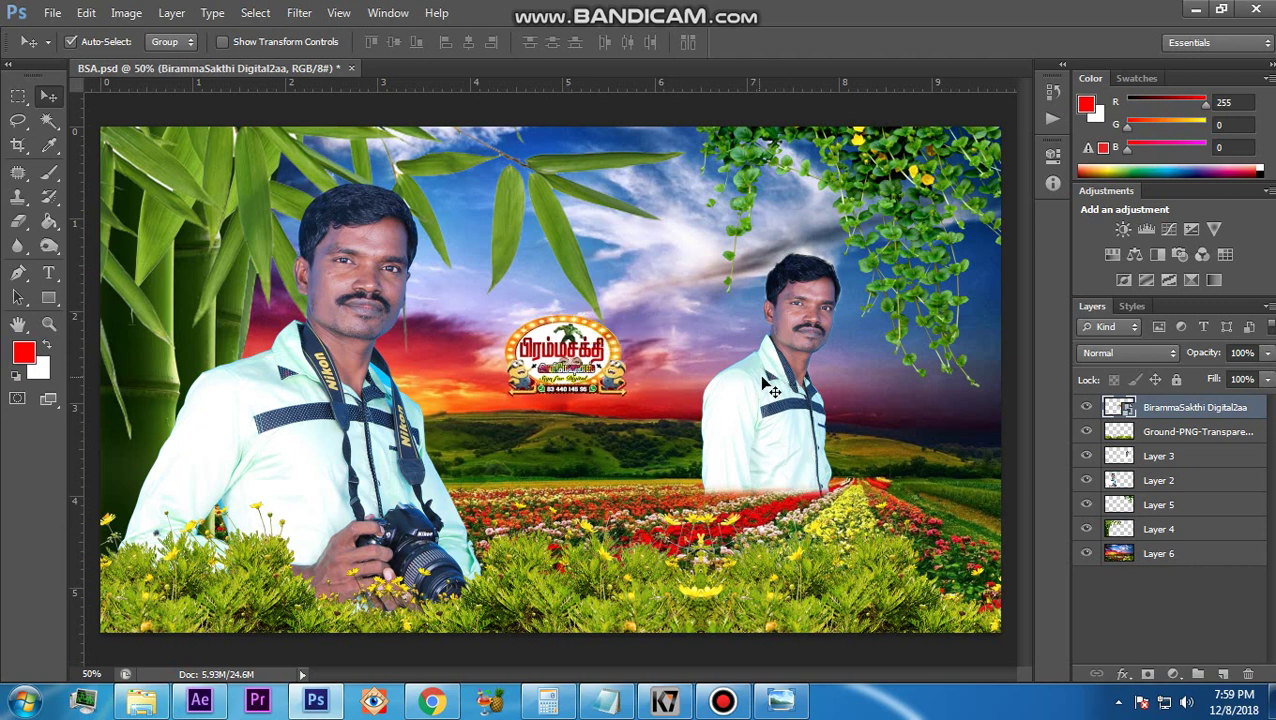
pyautogui.click(752, 424)
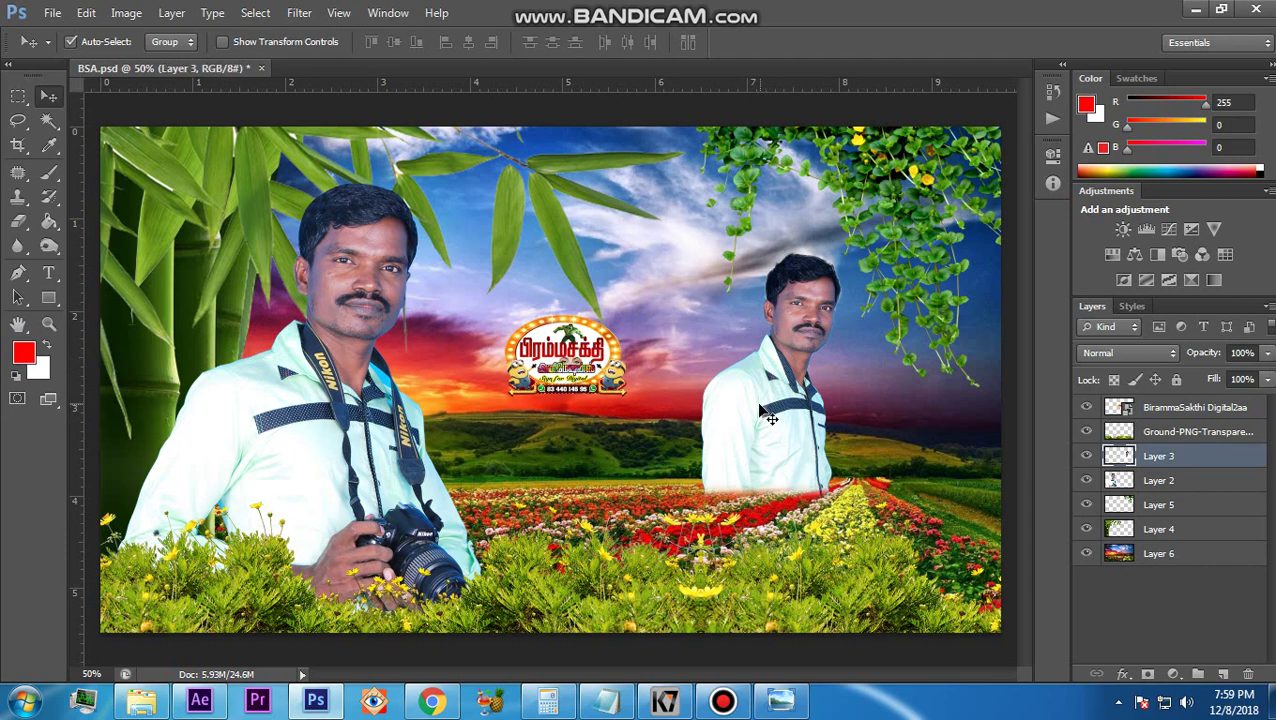
pyautogui.moveTo(895, 163); pyautogui.dragTo(908, 160)
pyautogui.click(230, 177)
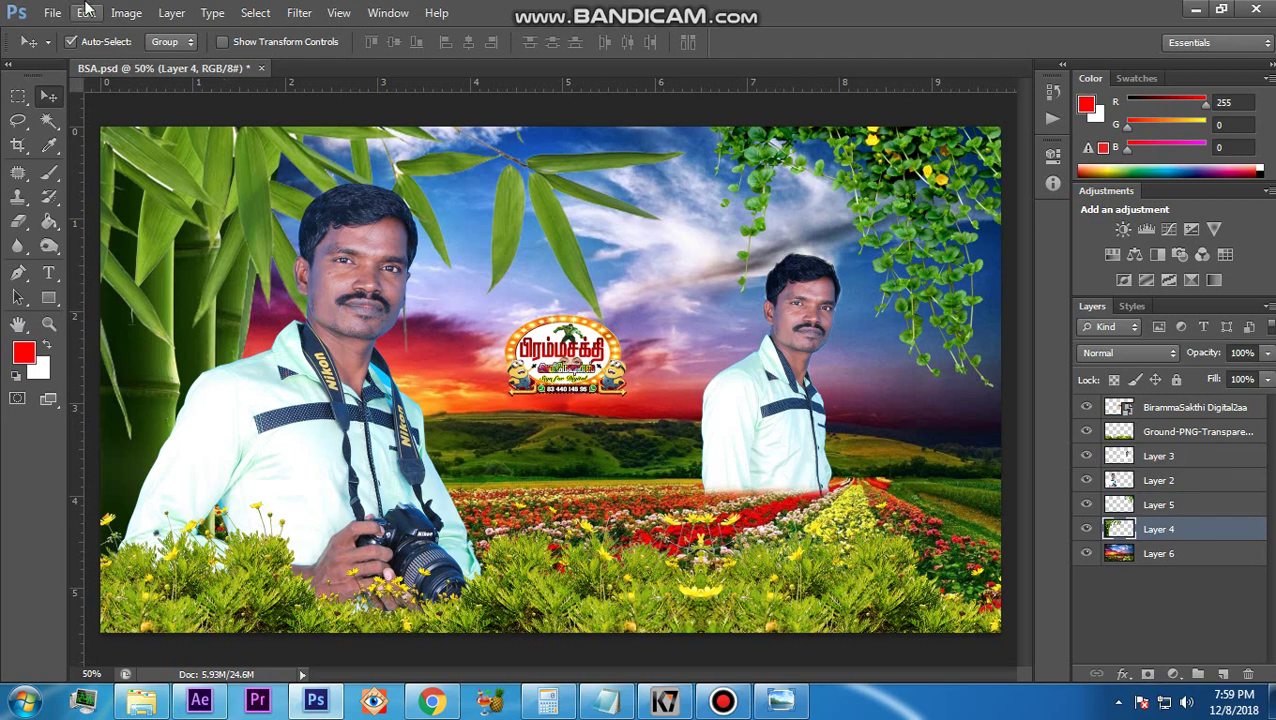
# Start a Save As of BSA.psd, cancel it, and switch over to After Effects
pyautogui.click(55, 16)
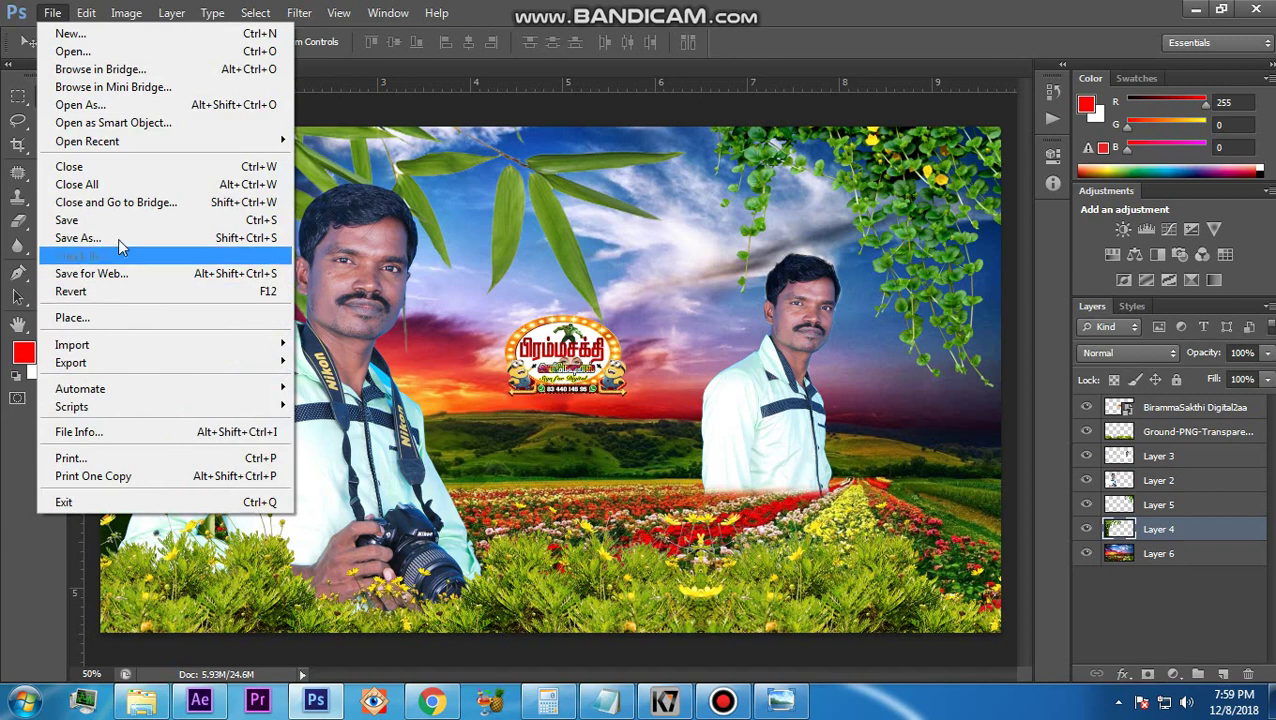
pyautogui.click(119, 237)
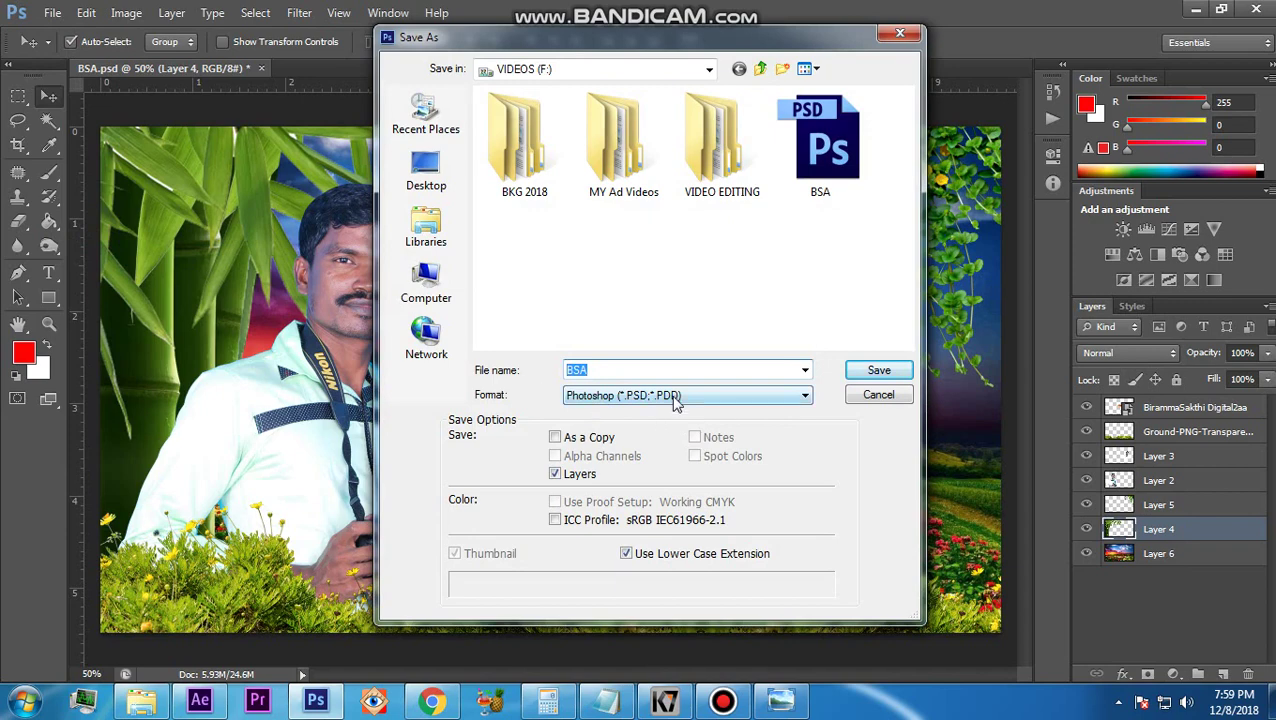
pyautogui.click(872, 399)
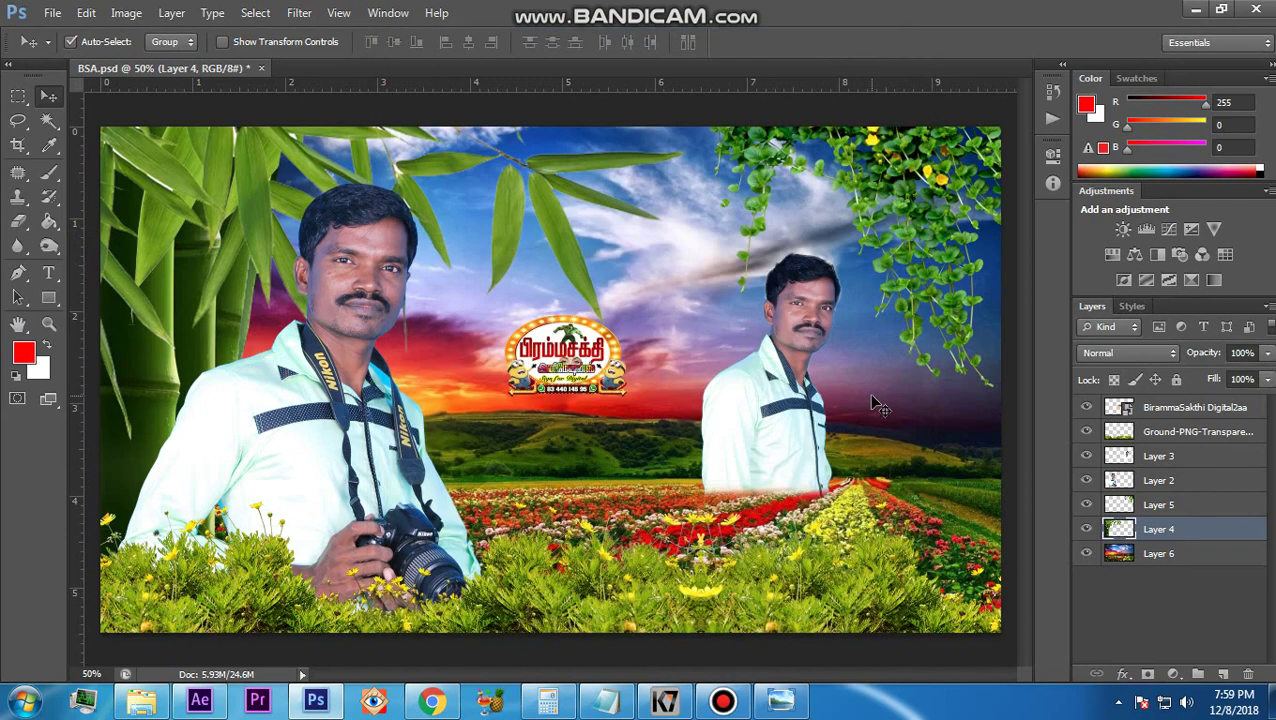
pyautogui.click(199, 700)
pyautogui.click(279, 572)
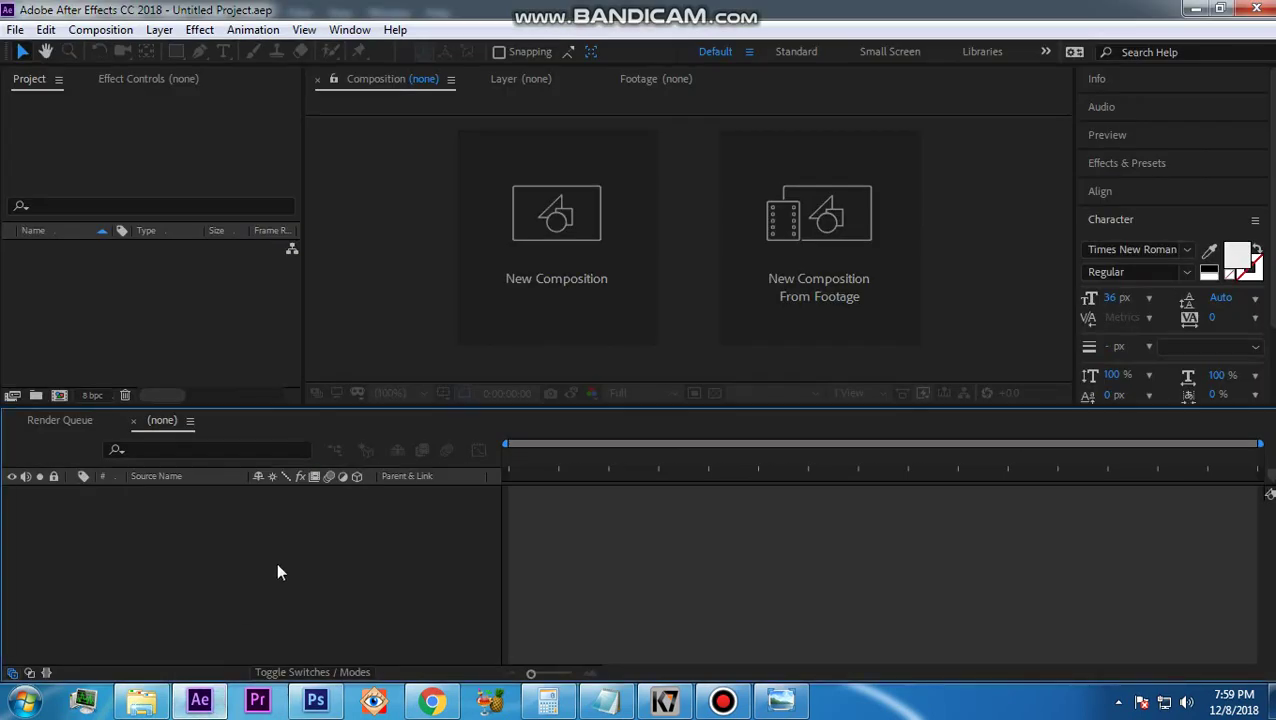
pyautogui.hotkey('ctrl', 'n')
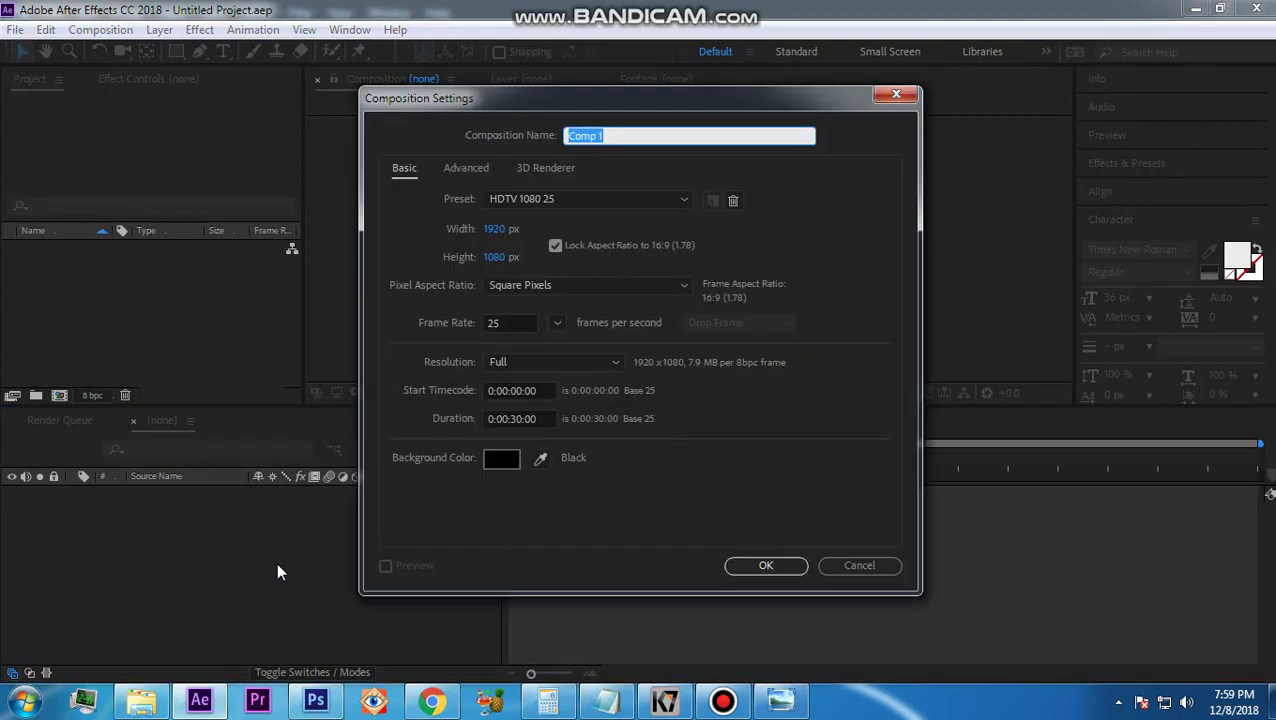
pyautogui.click(530, 200)
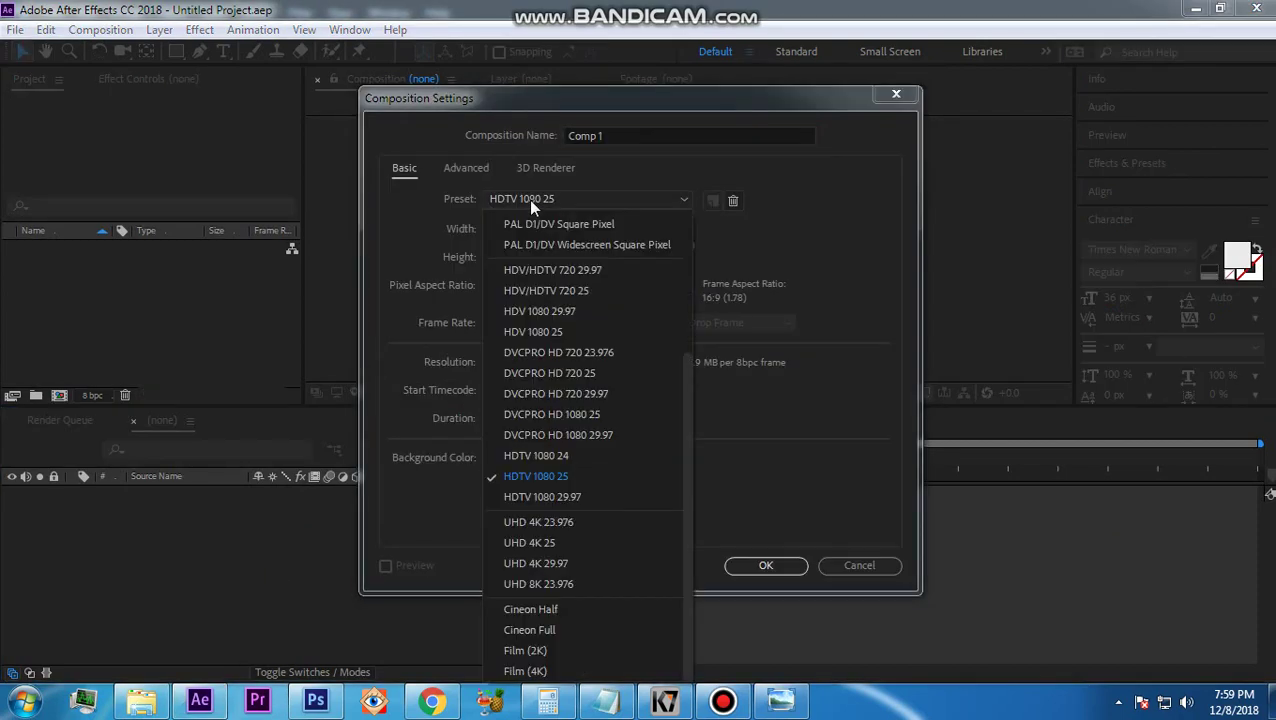
pyautogui.click(846, 494)
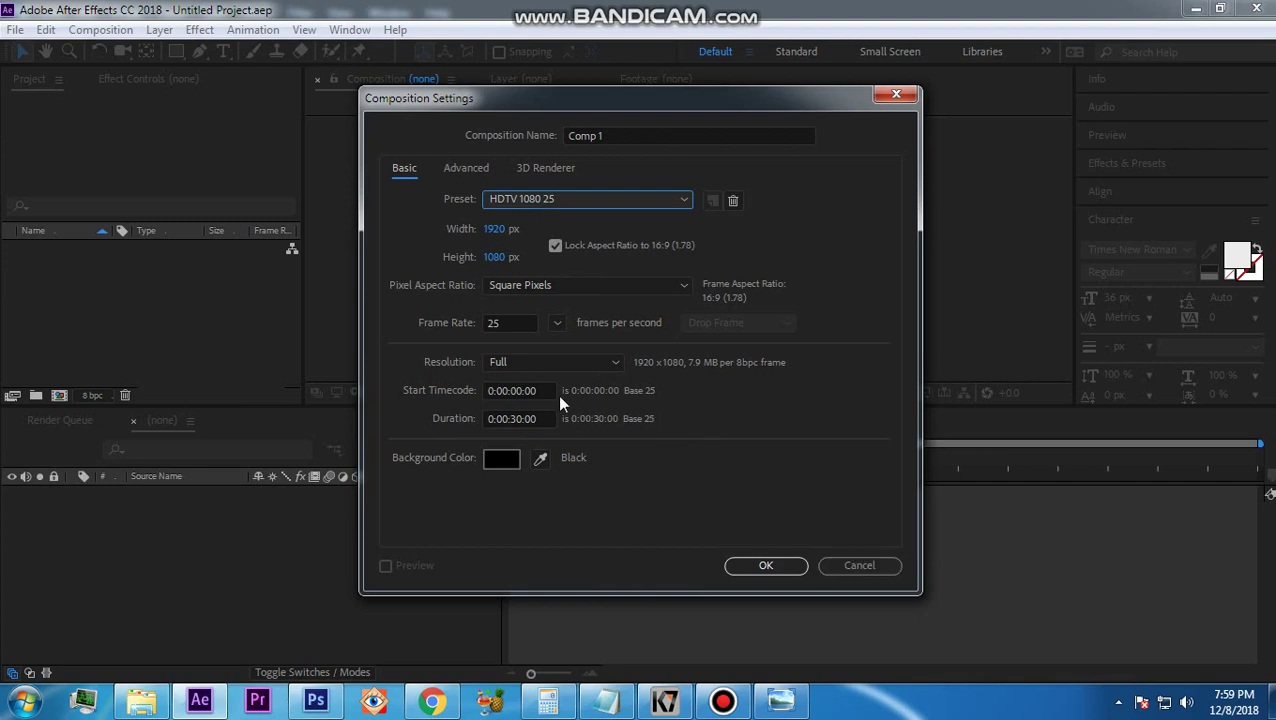
pyautogui.click(505, 362)
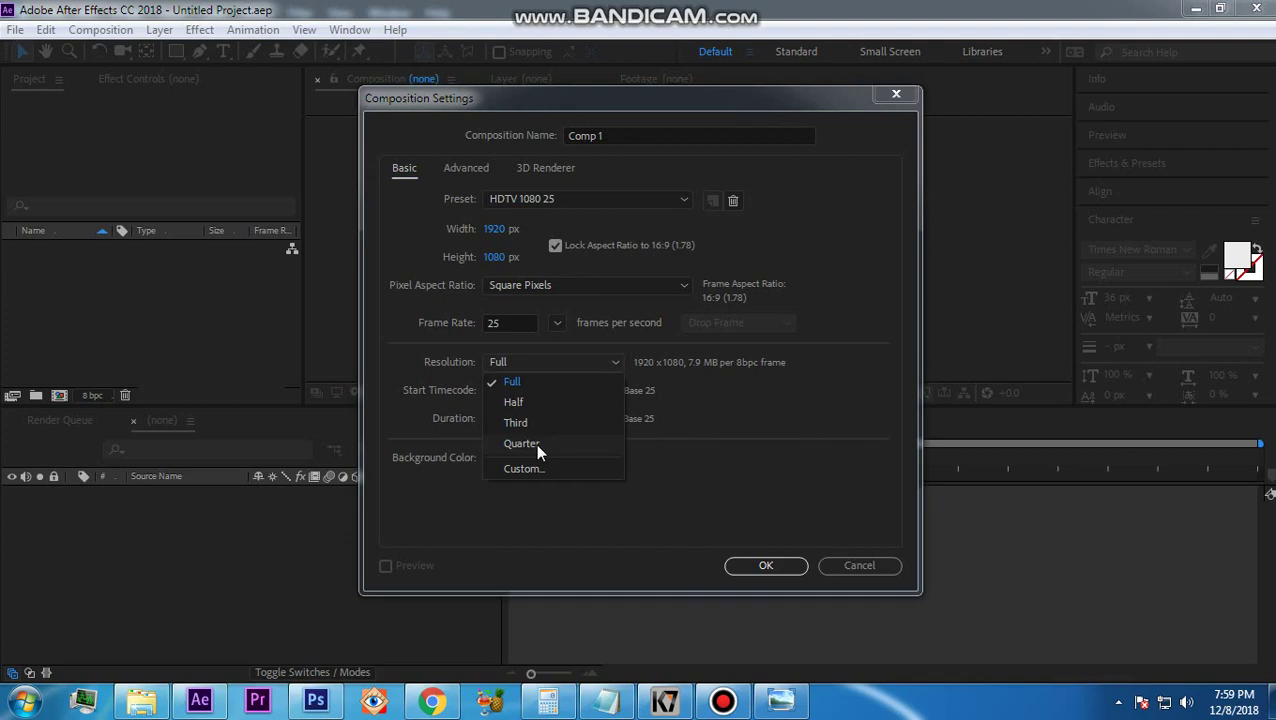
pyautogui.click(750, 441)
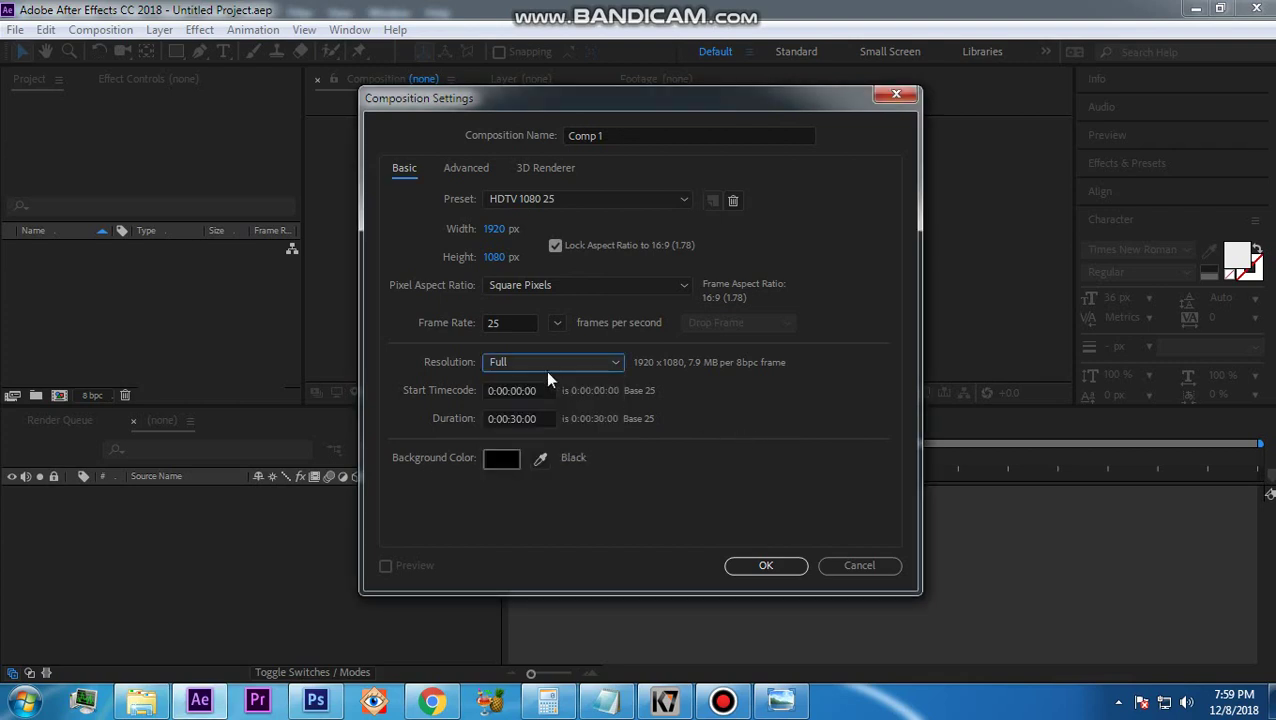
pyautogui.click(866, 566)
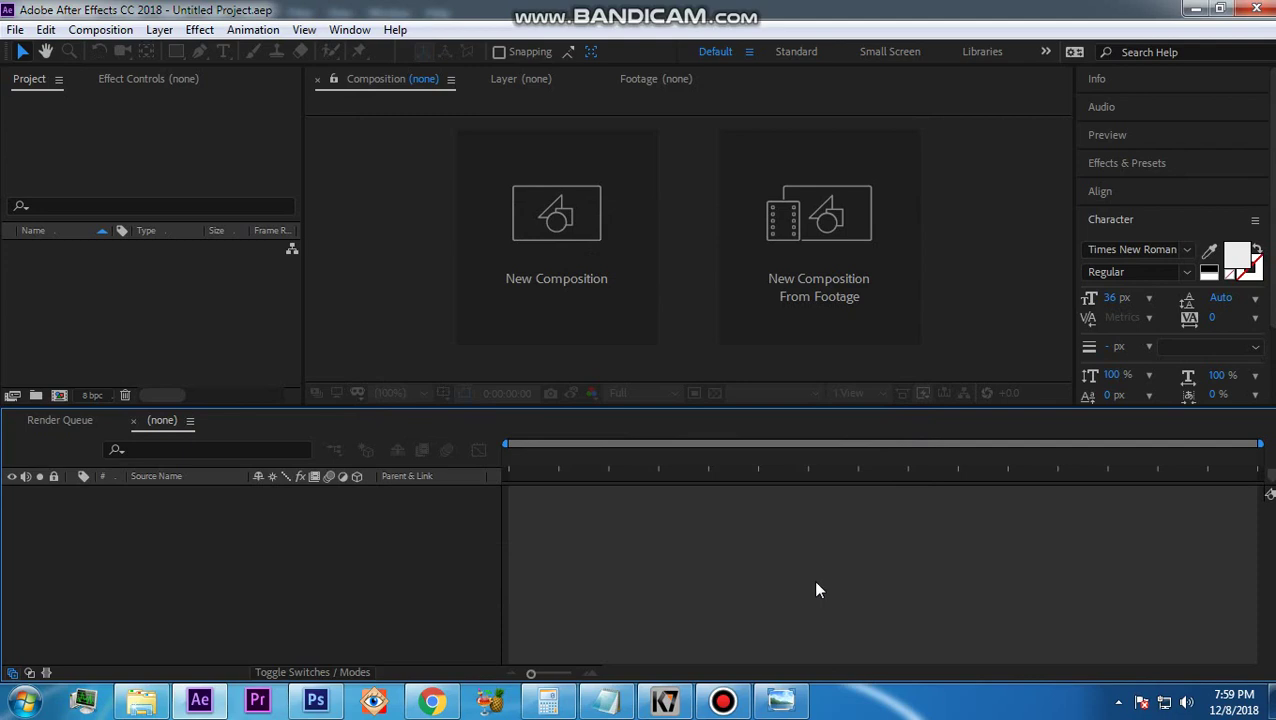
# Hide the screen recorder window and move the BSA.psd import dialog aside
pyautogui.click(723, 701)
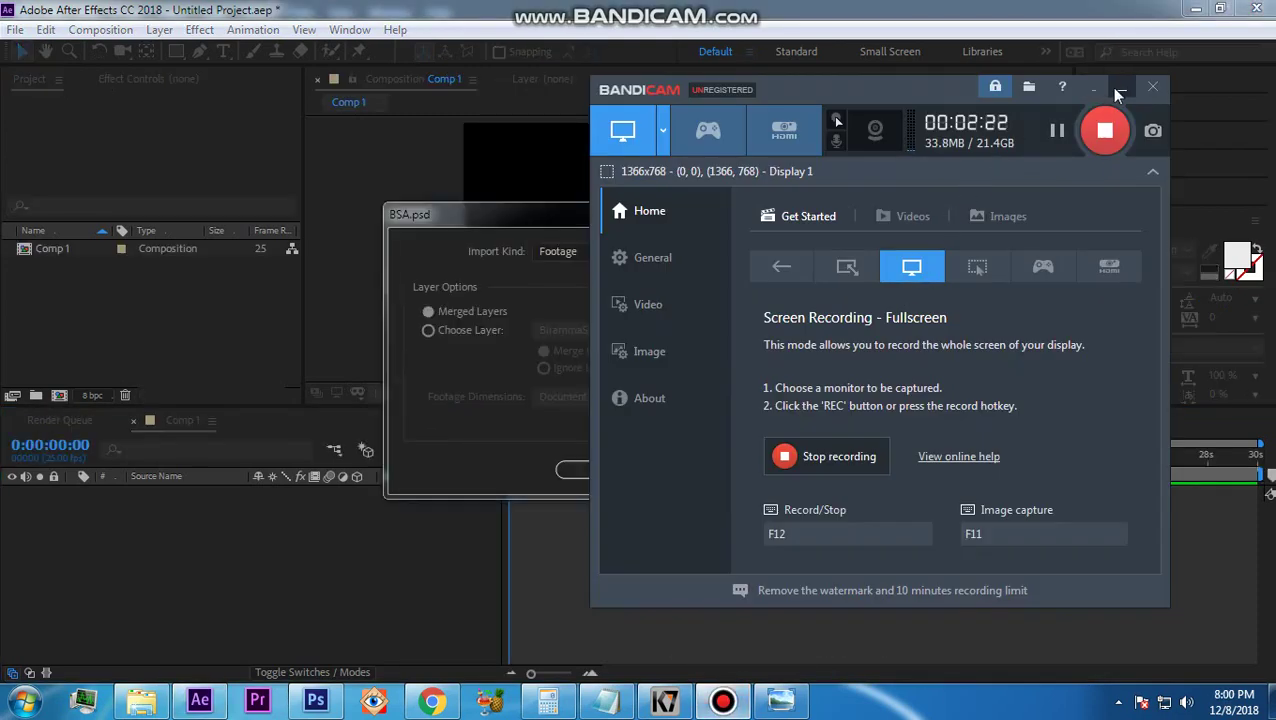
pyautogui.click(1117, 90)
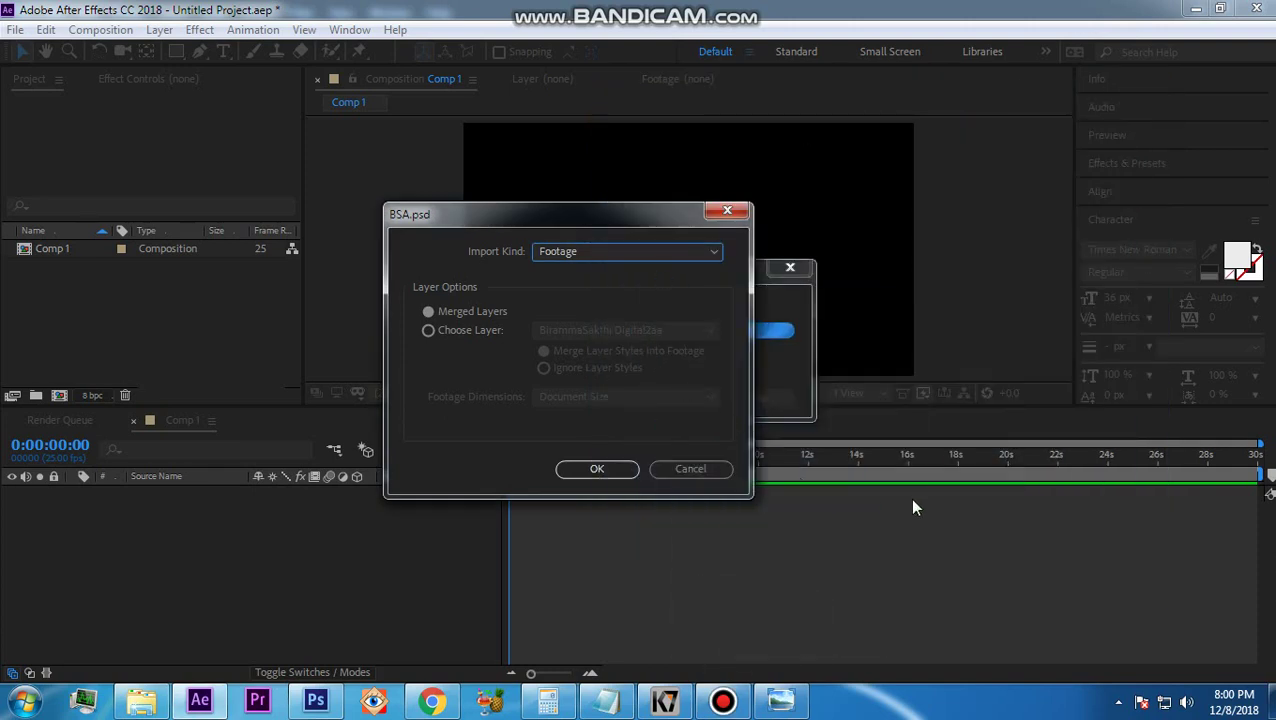
pyautogui.moveTo(615, 223); pyautogui.dragTo(730, 231)
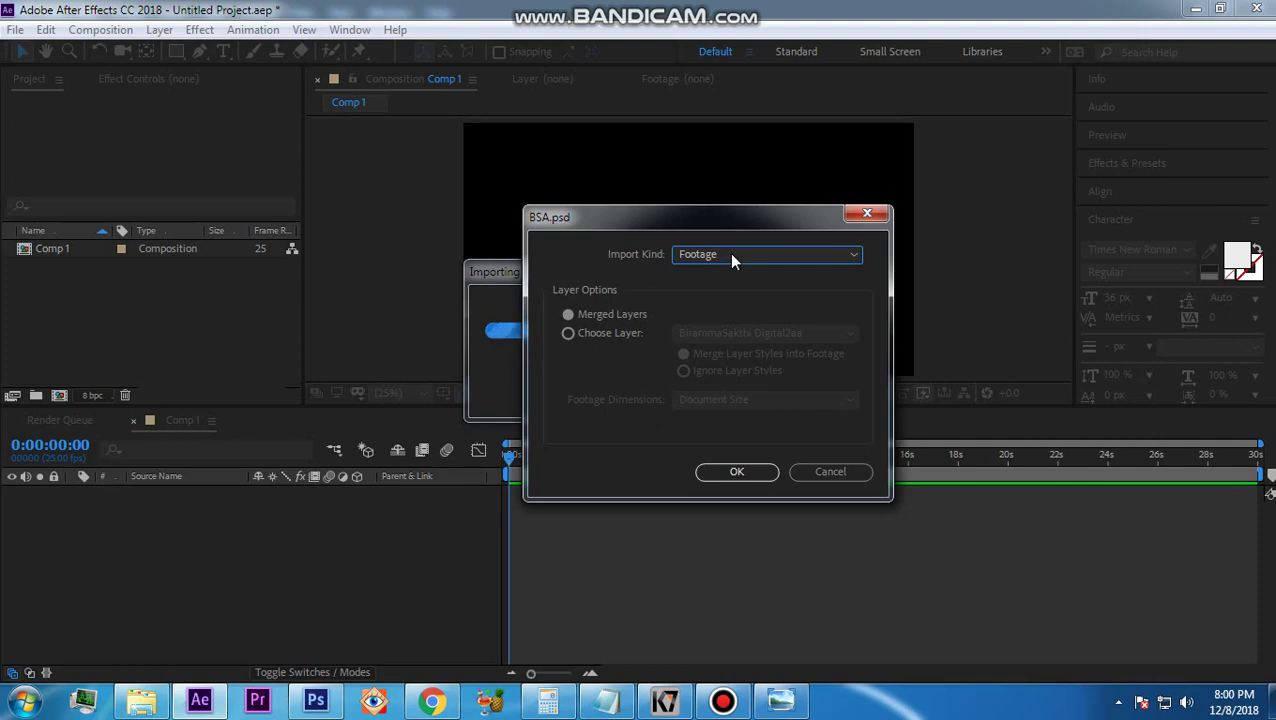
# Import BSA.psd with Import Kind set to Composition - Retain Layer Sizes
pyautogui.click(731, 259)
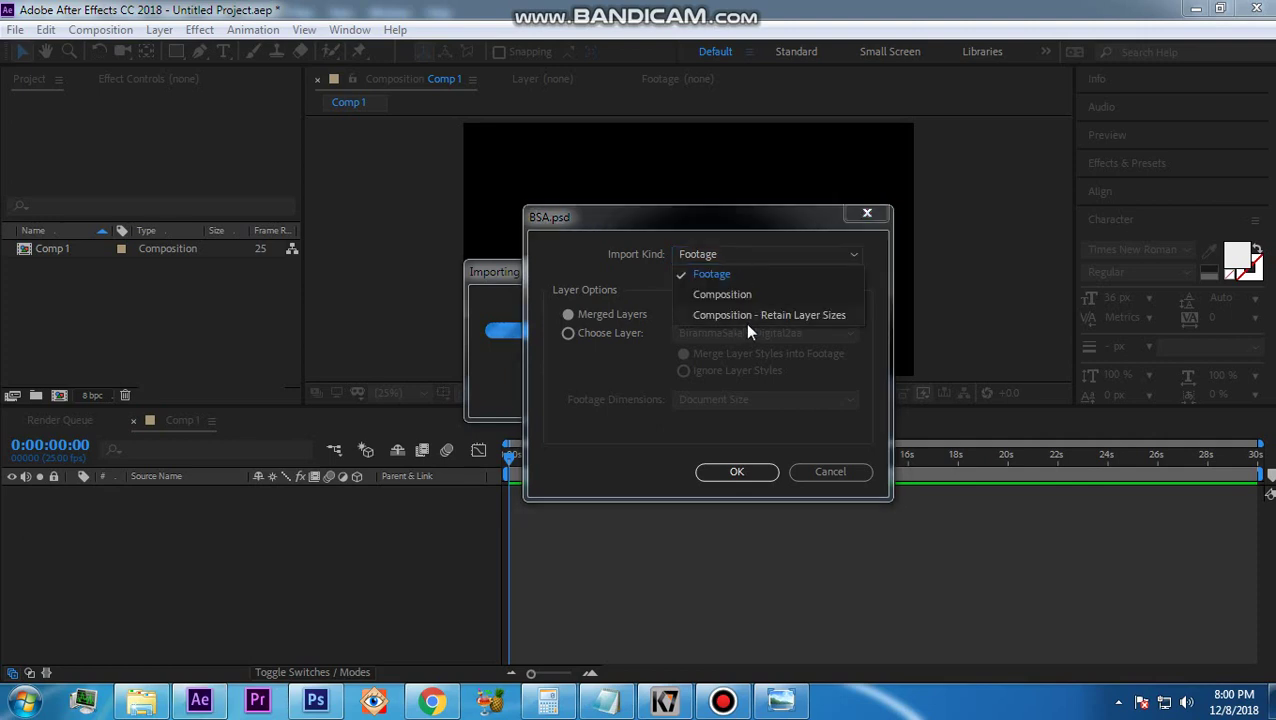
pyautogui.click(798, 316)
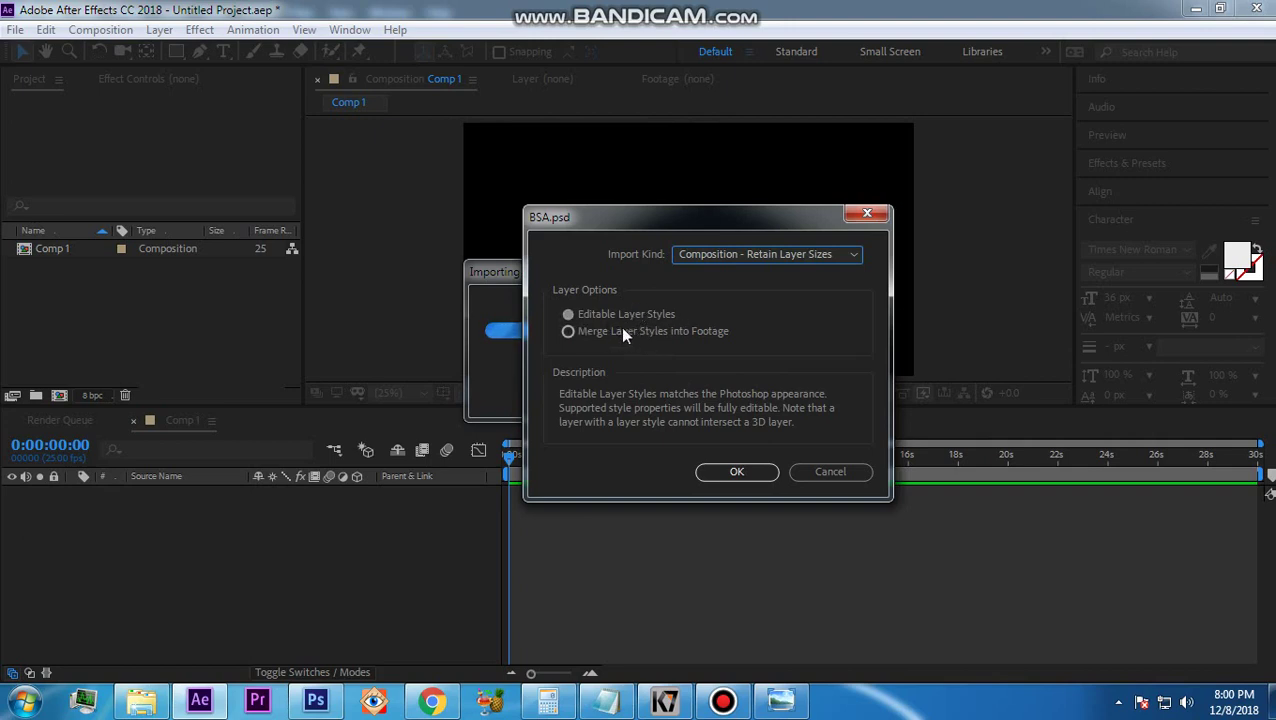
pyautogui.click(738, 472)
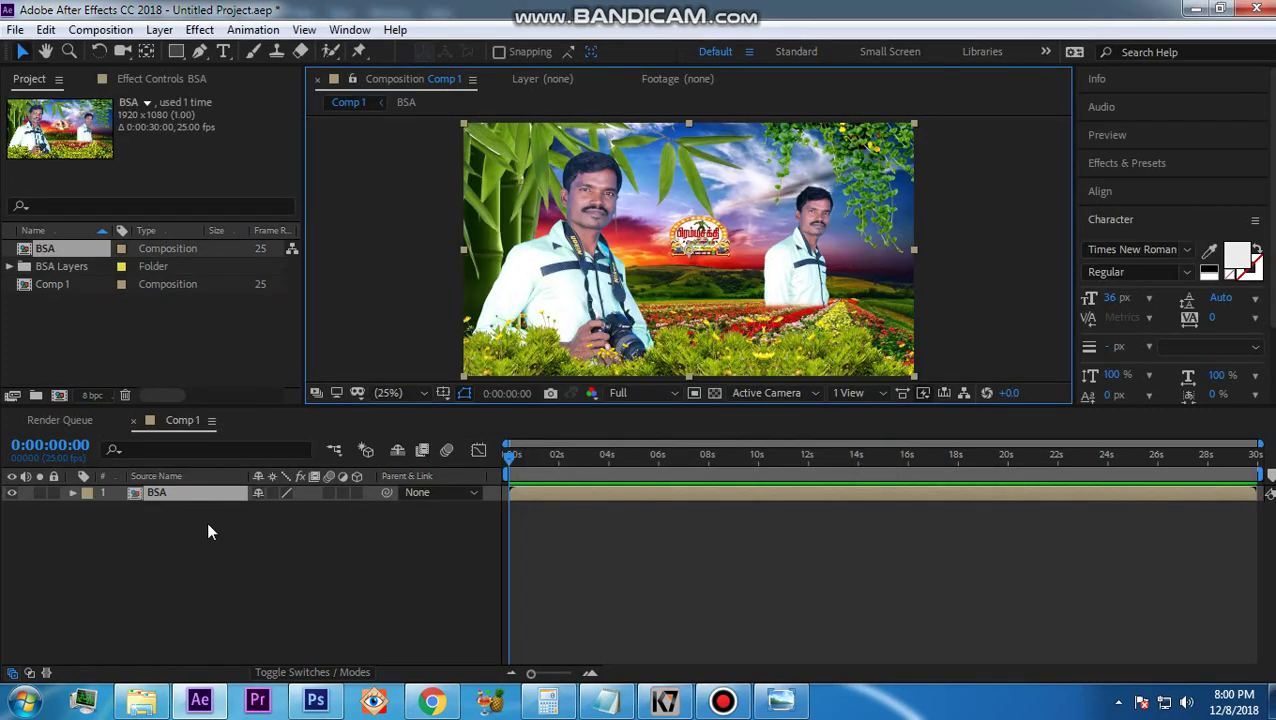
# Open the BSA precomposition from Comp 1, toggling the timeline columns with F4
pyautogui.moveTo(510, 460); pyautogui.dragTo(502, 458)
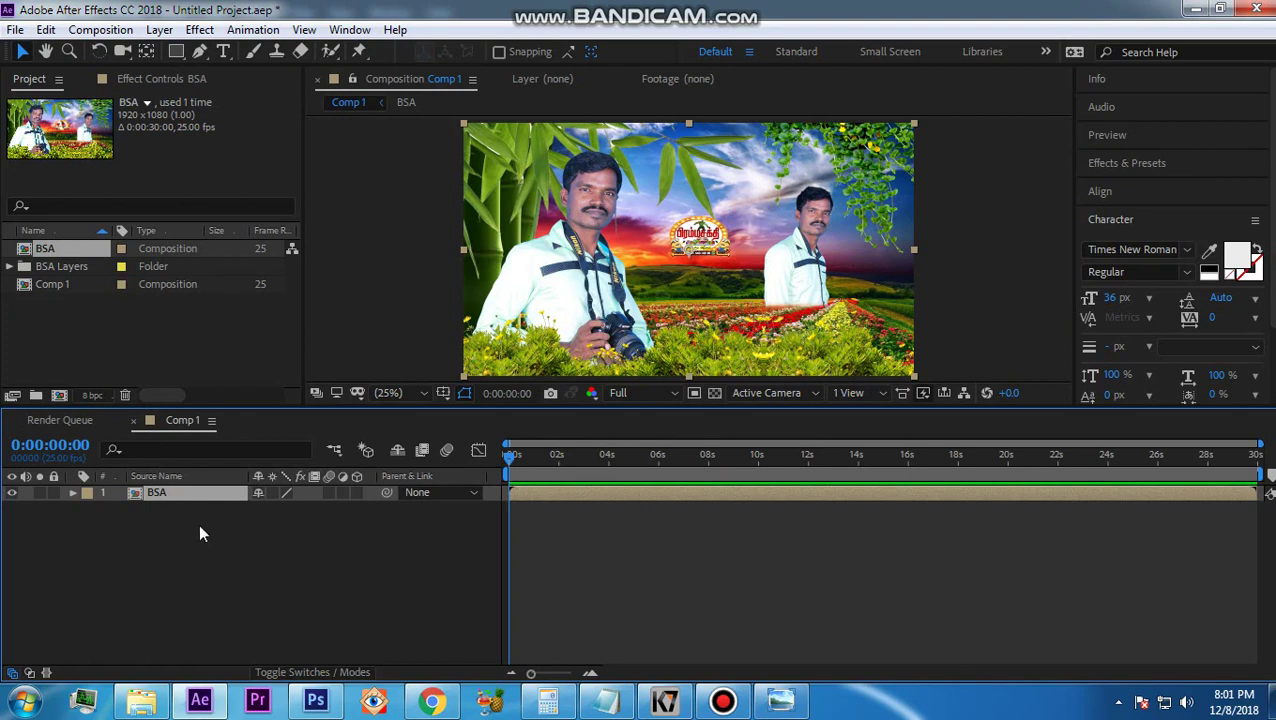
pyautogui.doubleClick(145, 494)
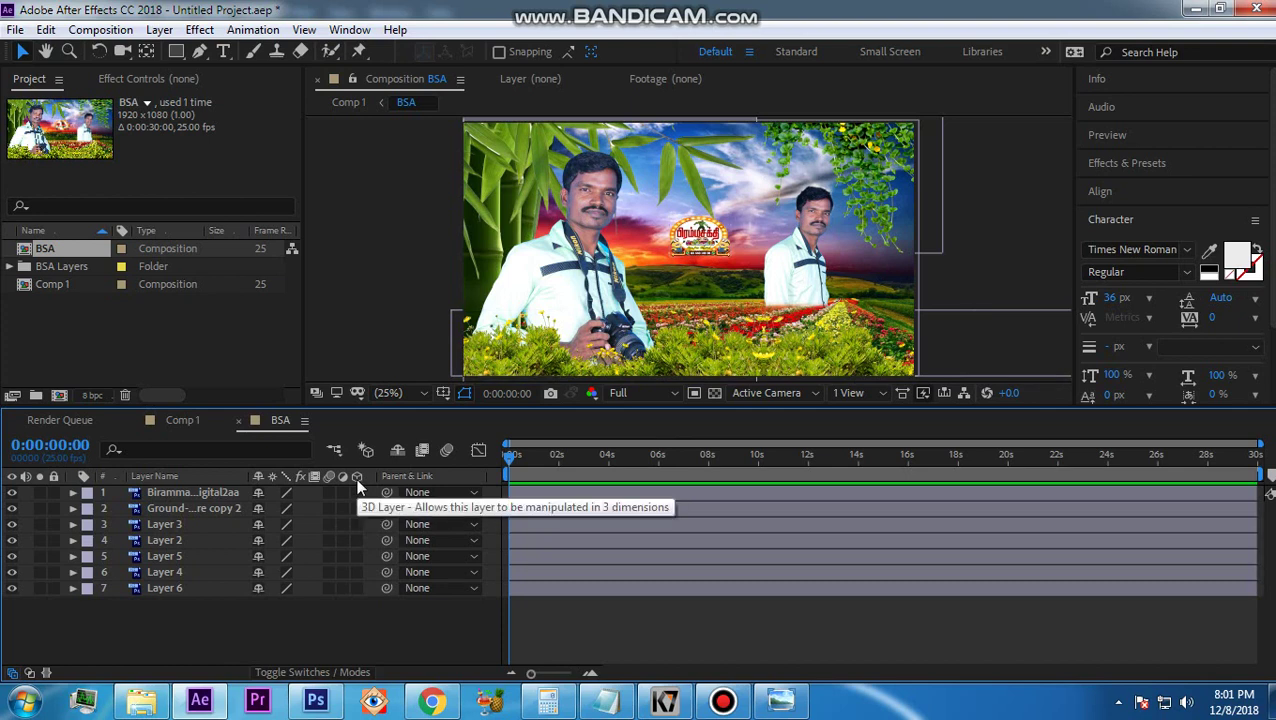
pyautogui.press('F4')
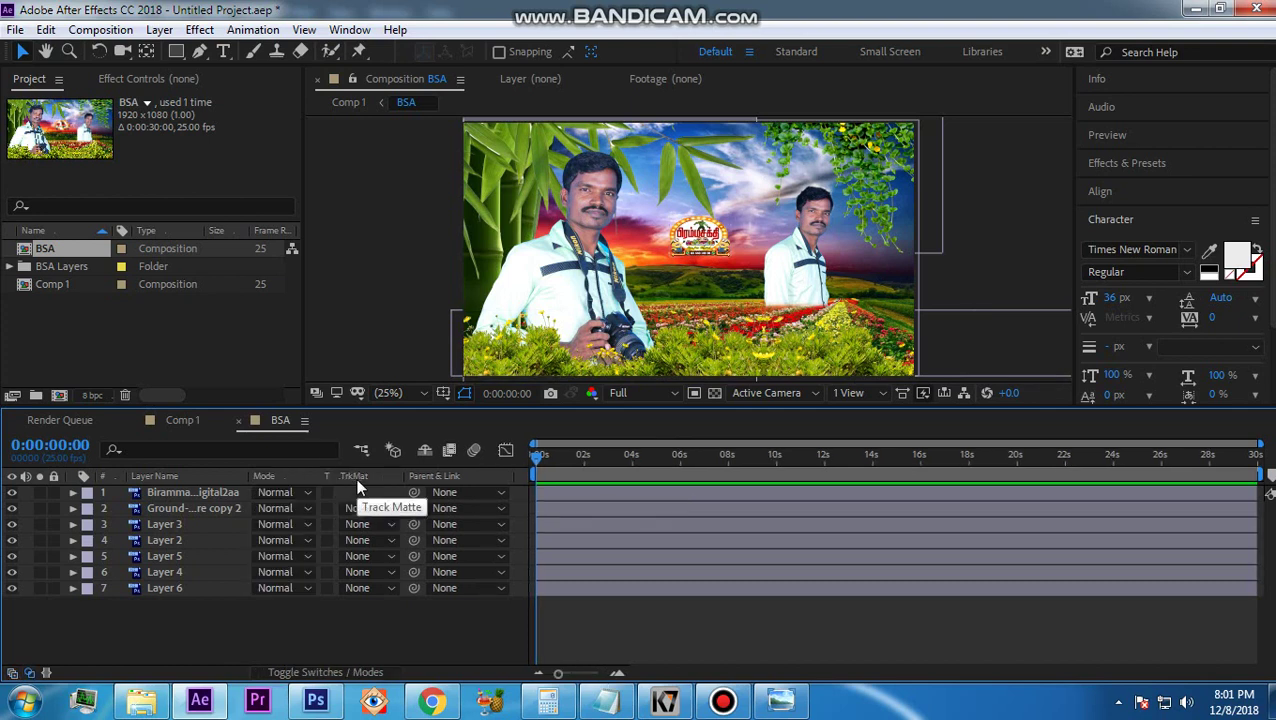
pyautogui.press('F4')
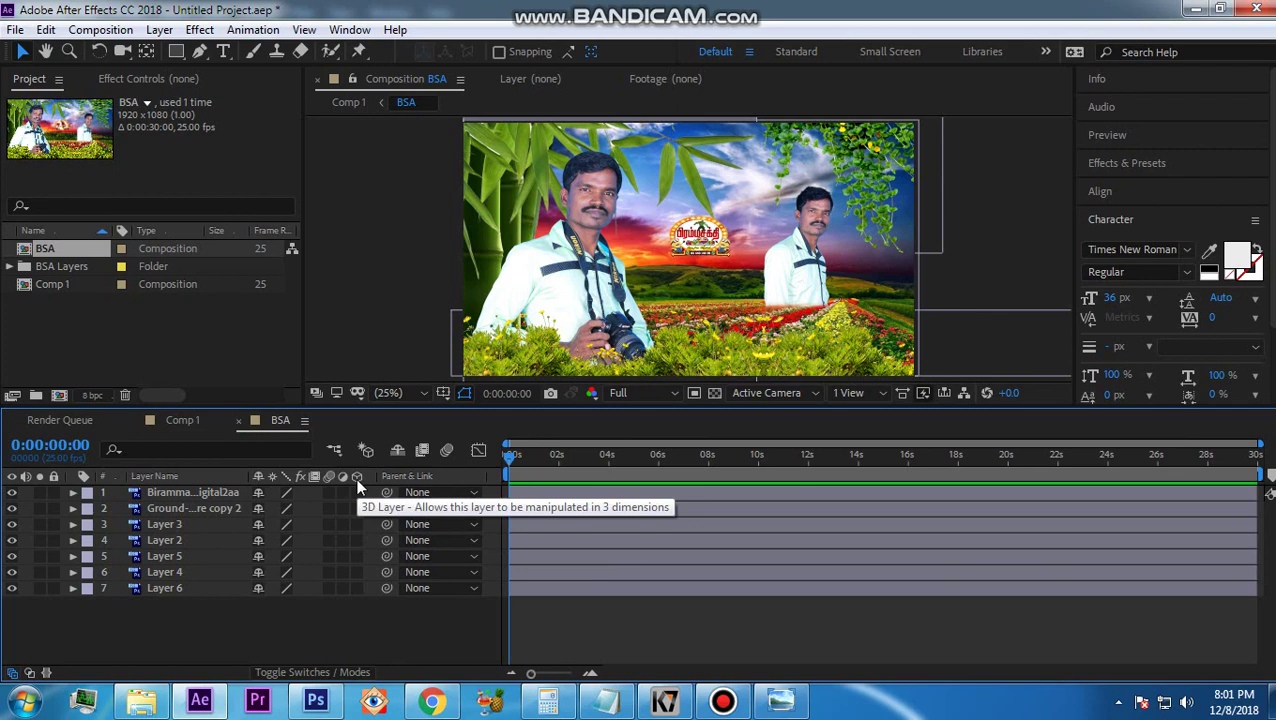
# Turn on the 3D Layer switch for all seven BSA layers
pyautogui.click(357, 492)
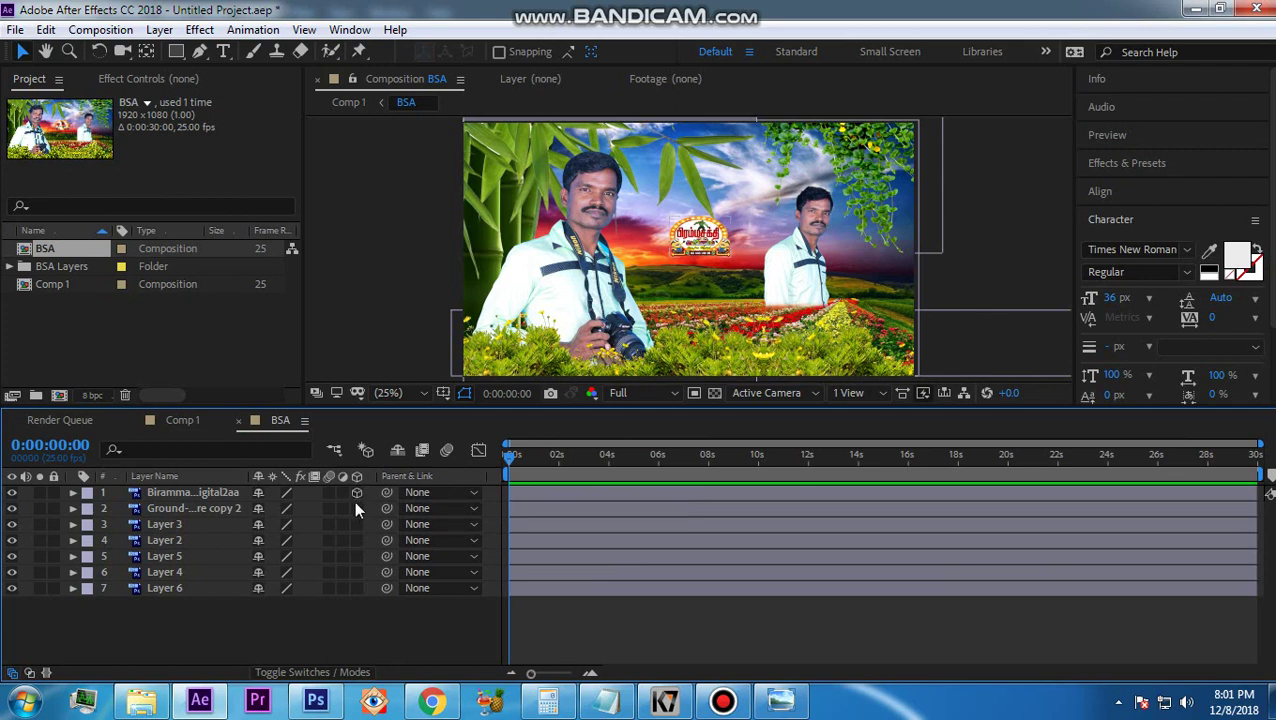
pyautogui.moveTo(357, 512); pyautogui.dragTo(357, 587)
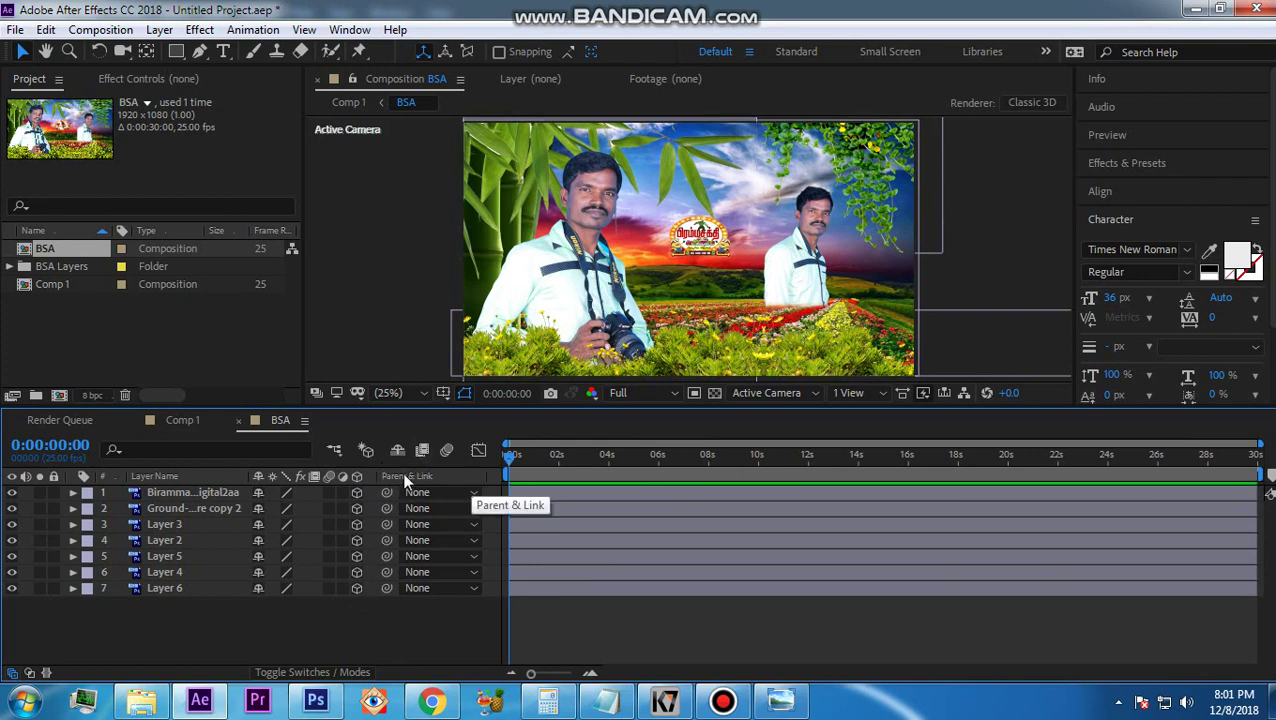
pyautogui.rightClick(458, 479)
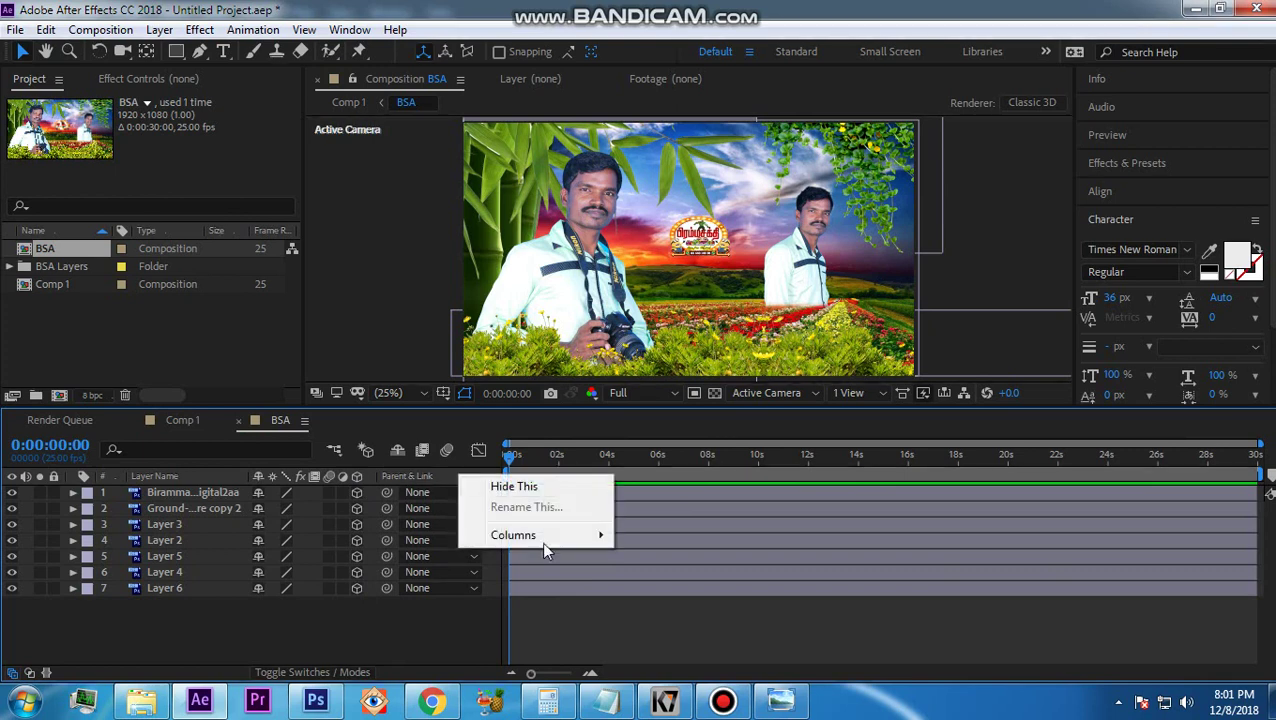
pyautogui.moveTo(557, 536)
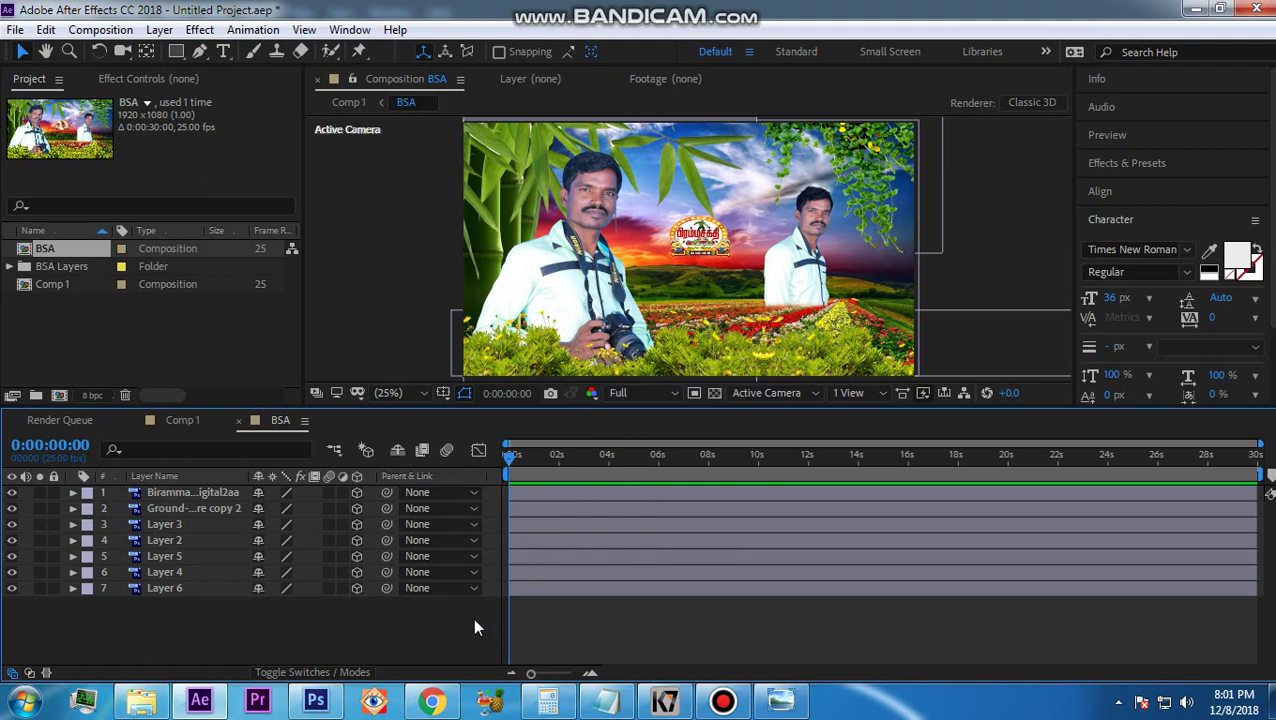
# Add a new camera layer, Camera 1, with default camera settings
pyautogui.rightClick(370, 629)
pyautogui.moveTo(490, 424)
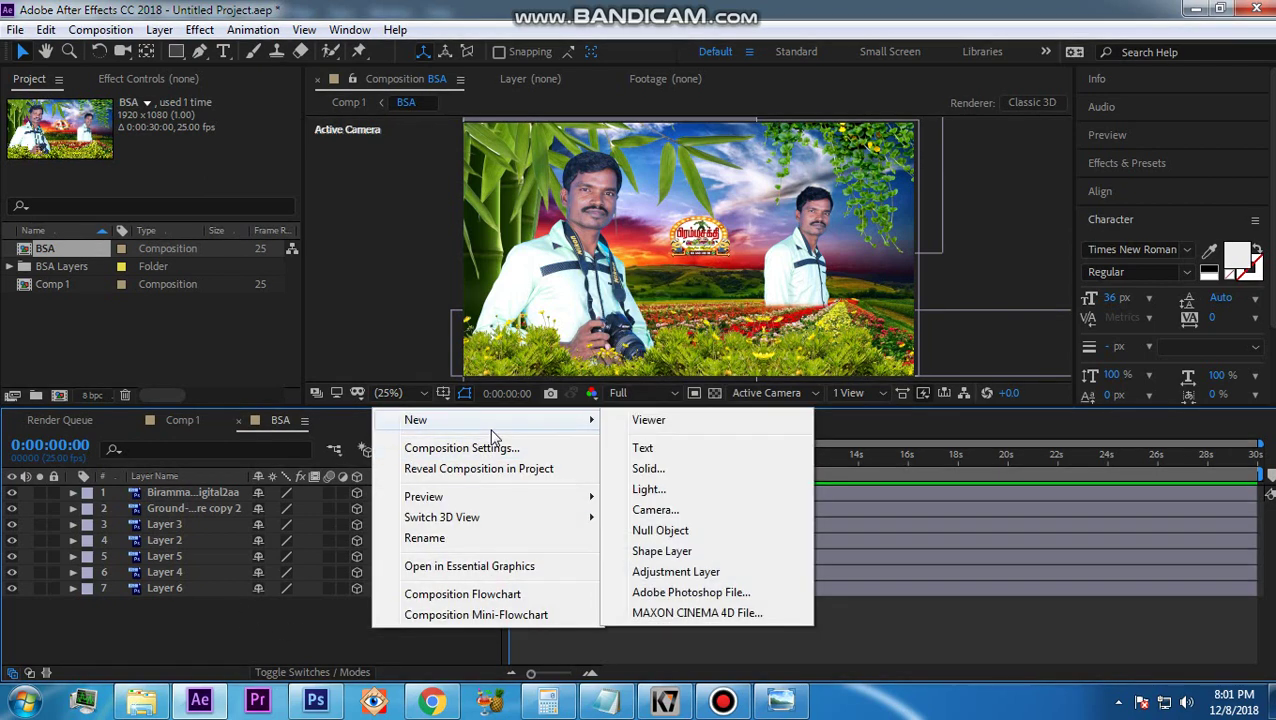
pyautogui.click(686, 512)
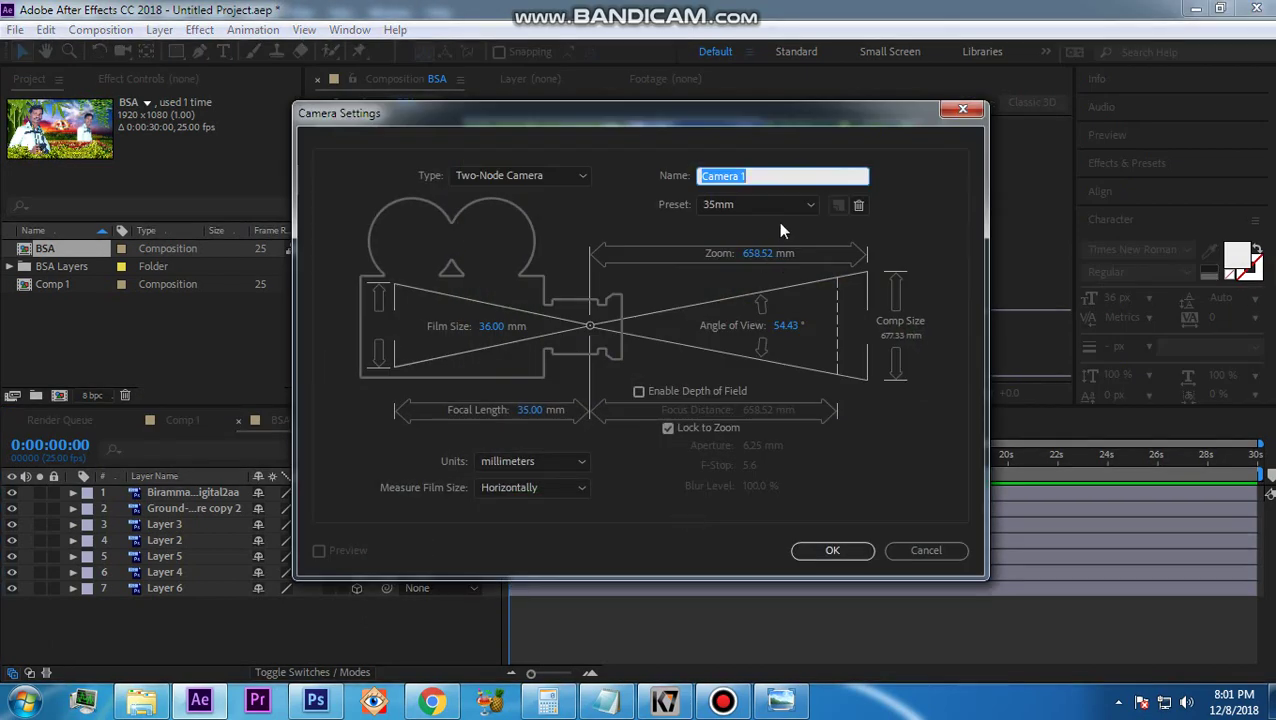
pyautogui.click(834, 551)
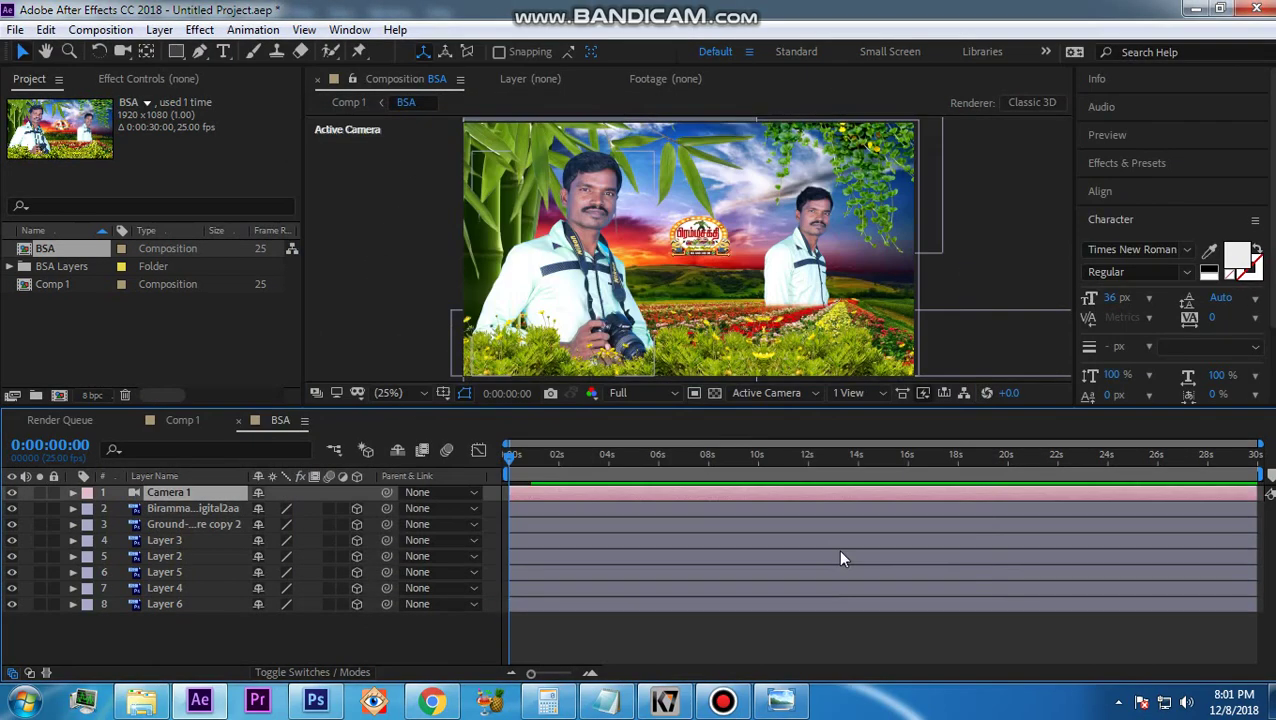
# Add a Null Object layer, Null 1, to the BSA composition
pyautogui.rightClick(472, 648)
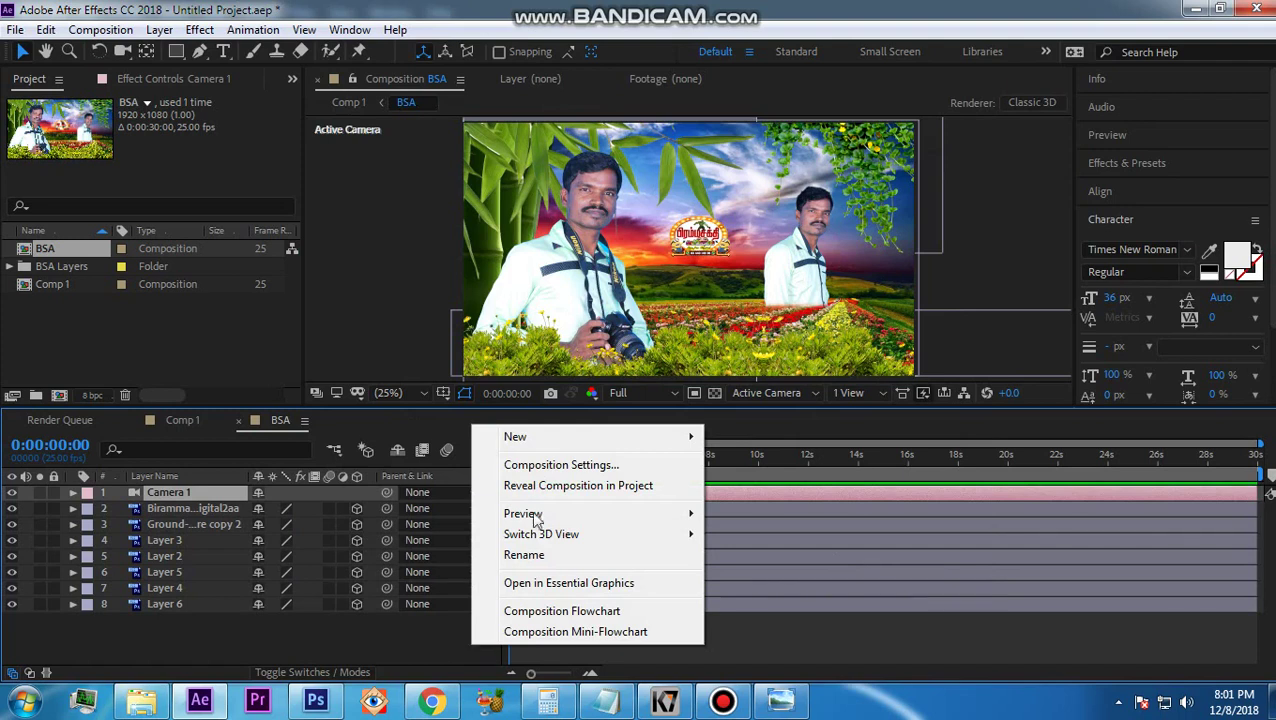
pyautogui.moveTo(600, 438)
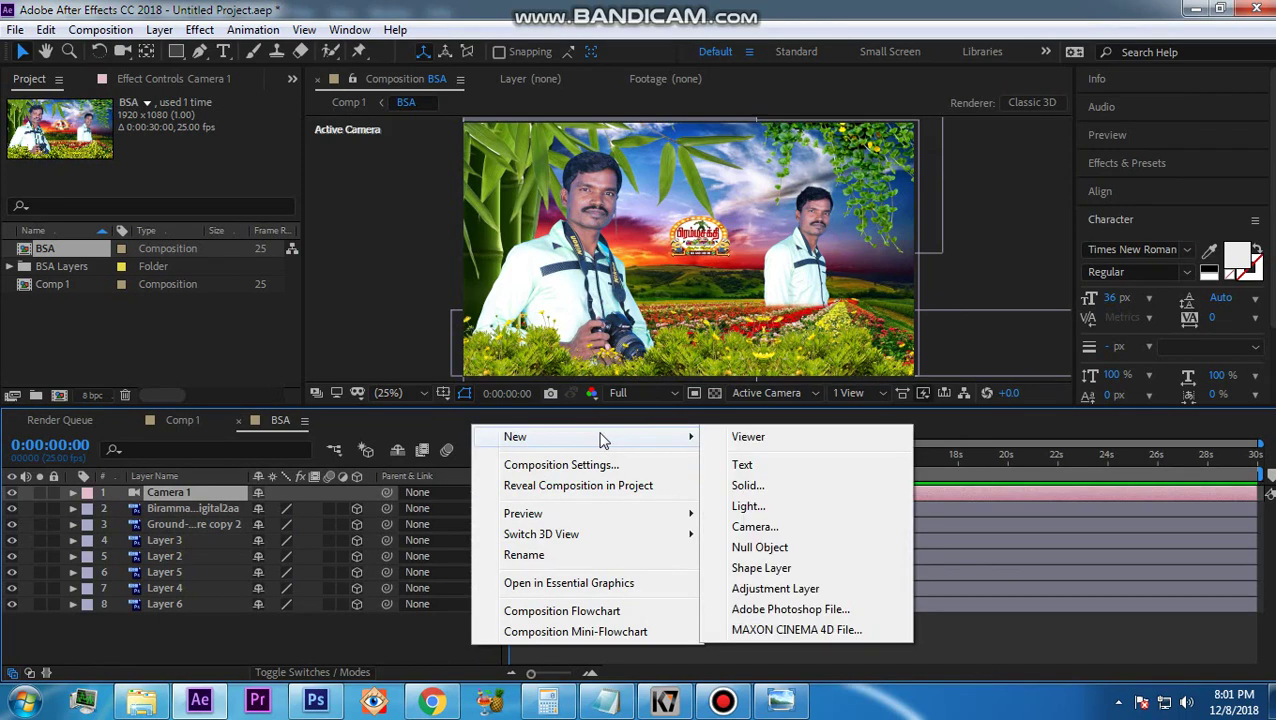
pyautogui.click(769, 547)
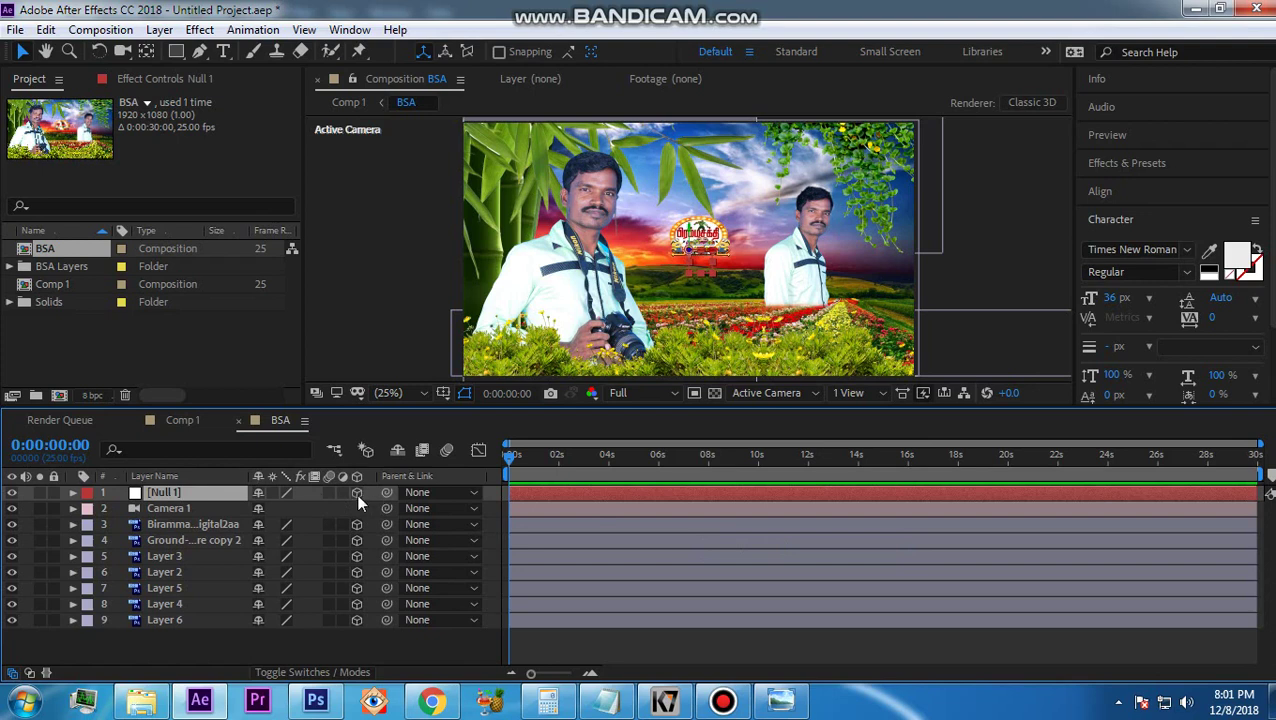
# Set Camera 1's parent to 1. Null 1
pyautogui.click(184, 509)
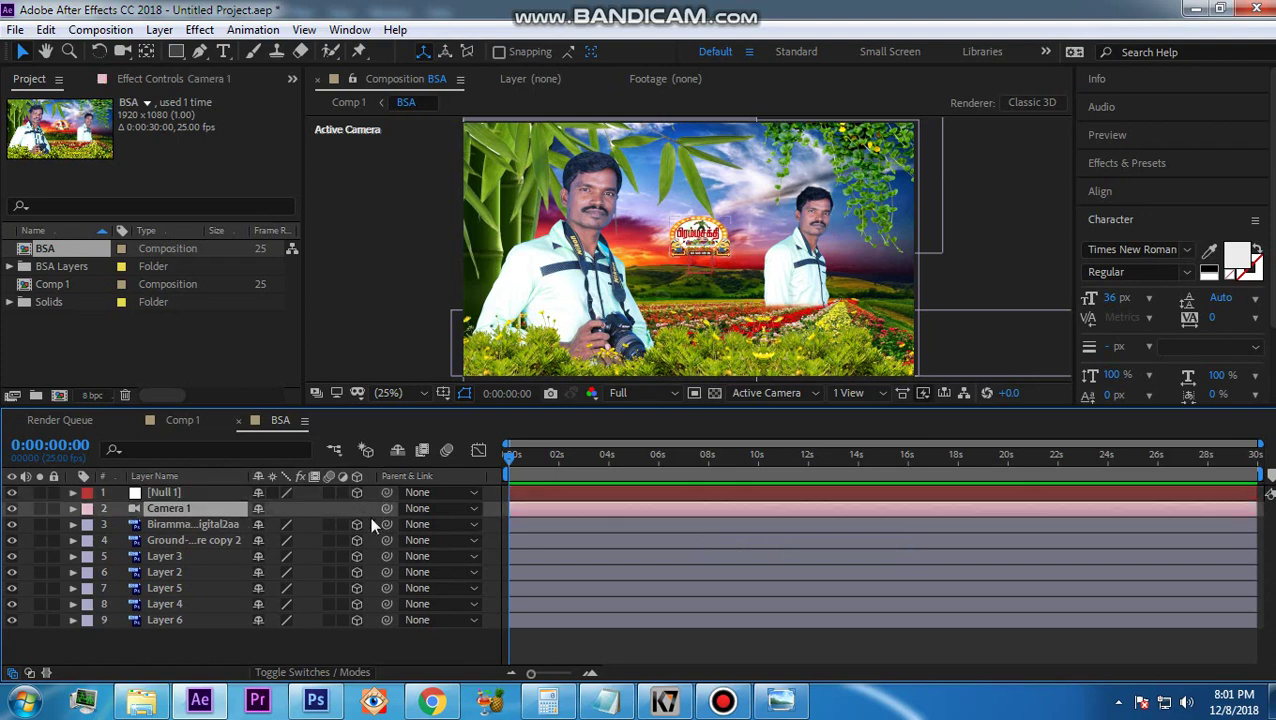
pyautogui.moveTo(386, 508); pyautogui.dragTo(178, 494)
pyautogui.click(186, 493)
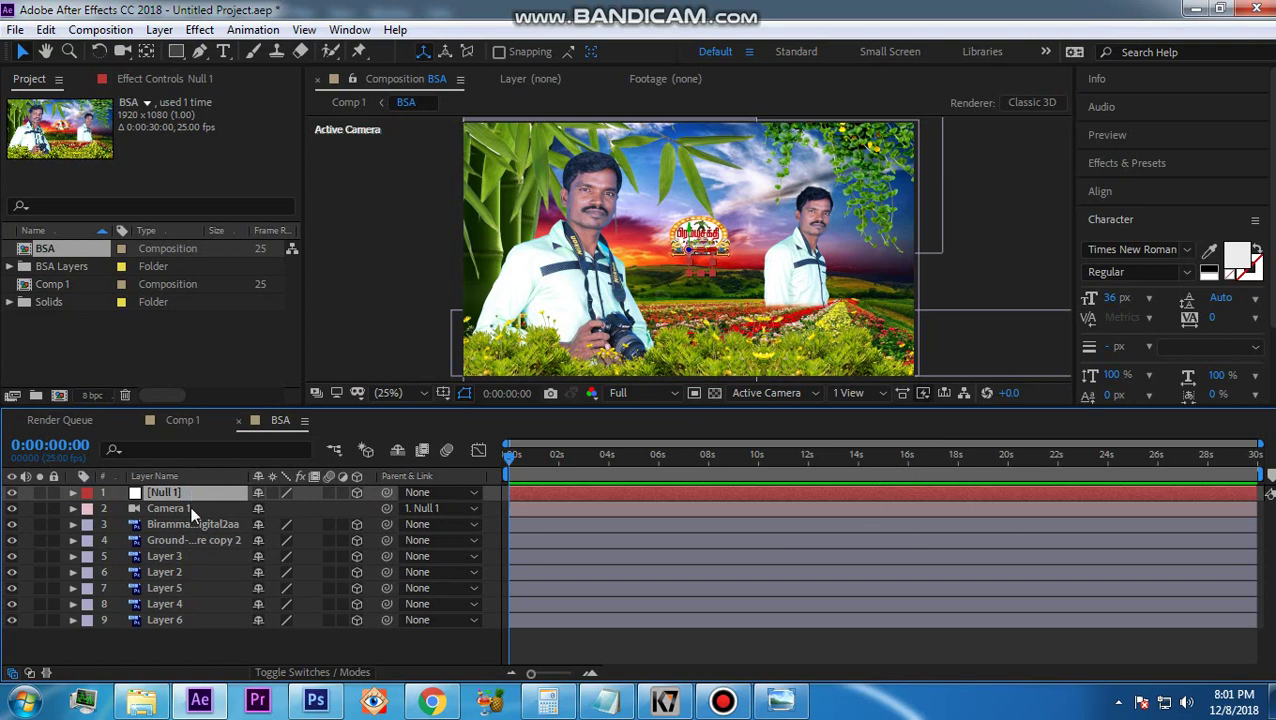
pyautogui.click(182, 523)
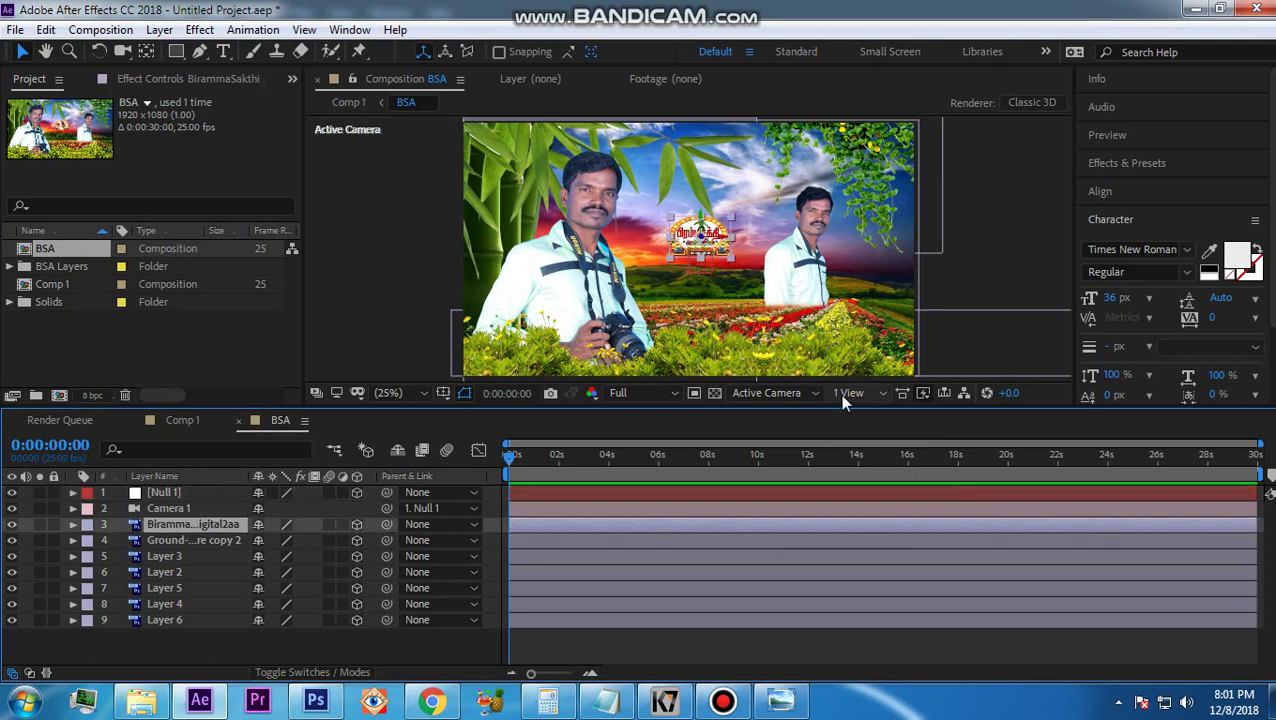
# Split the viewer into 2 Views - Horizontal with the right view set to Top
pyautogui.click(867, 394)
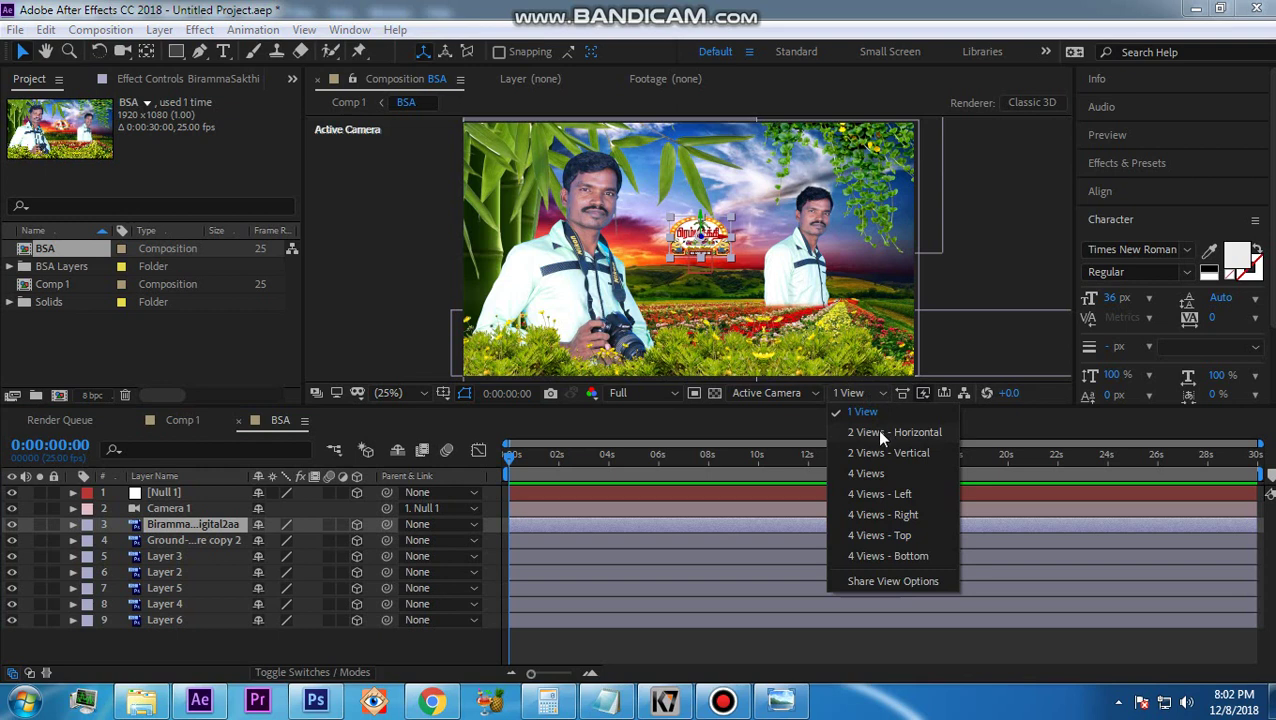
pyautogui.click(876, 430)
pyautogui.click(789, 393)
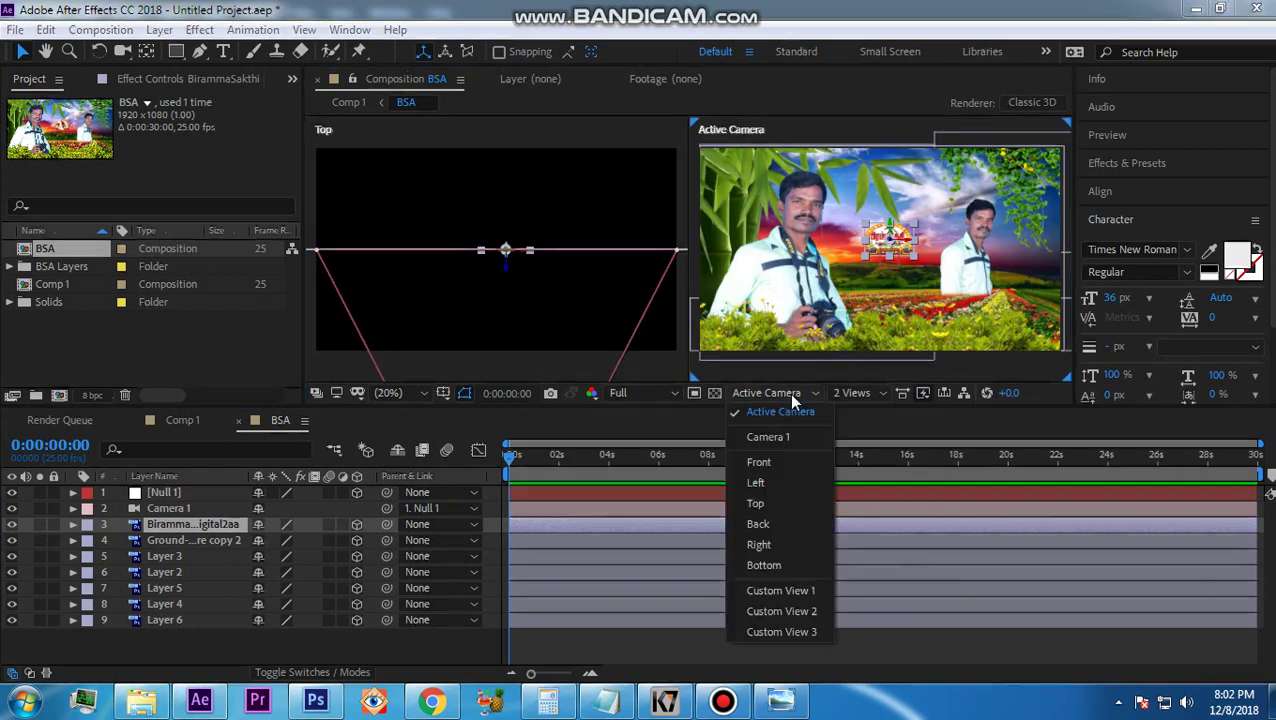
pyautogui.click(774, 508)
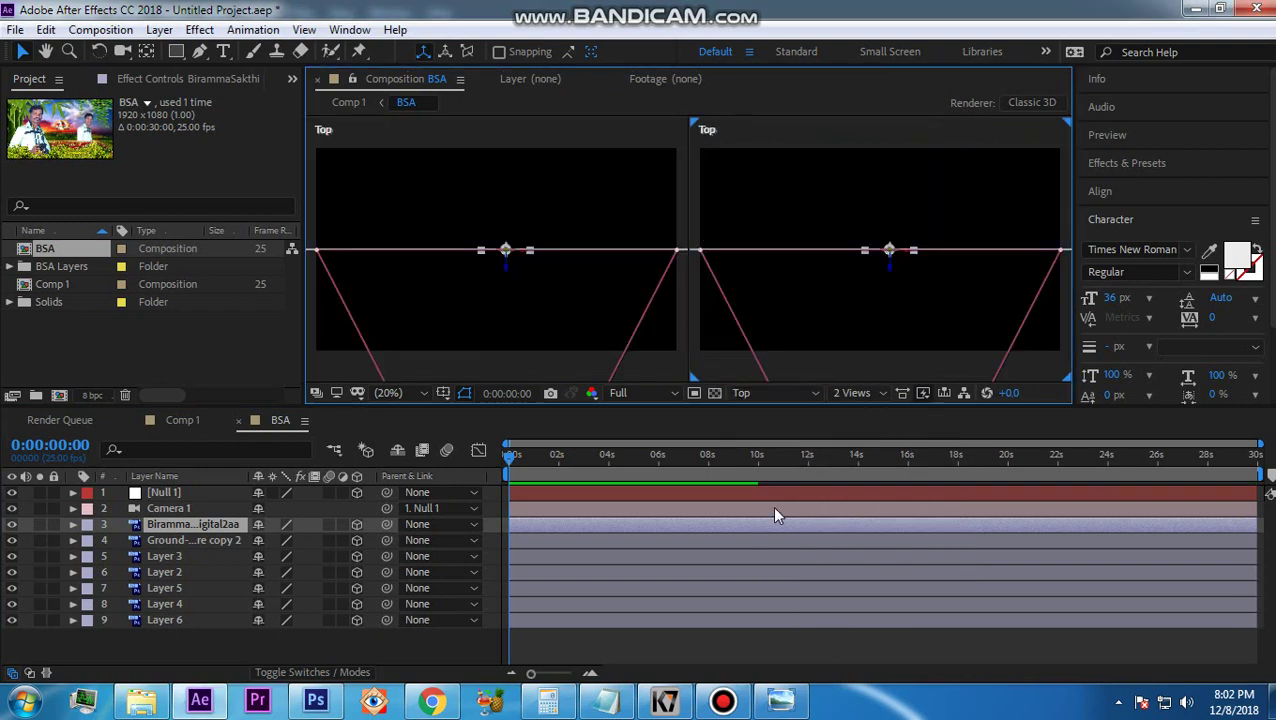
# Zoom the viewer magnification out to 12.5%, then the left view to 6.25%
pyautogui.click(390, 393)
pyautogui.click(401, 168)
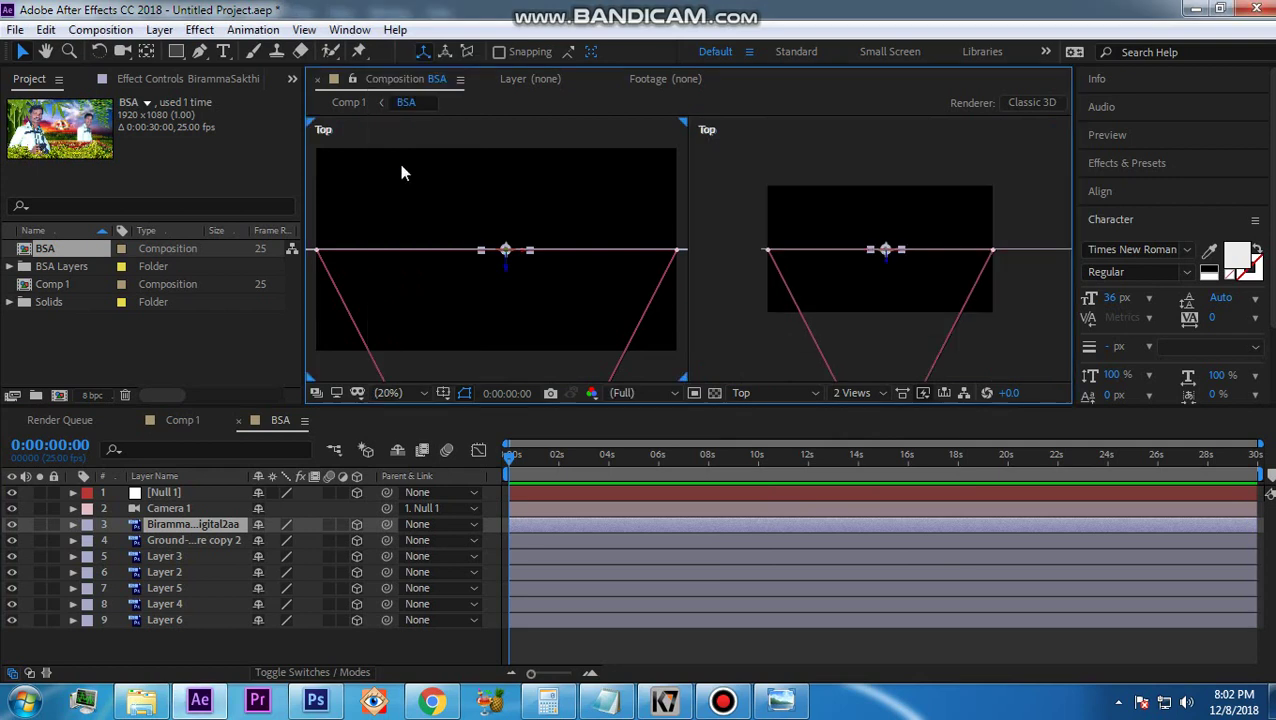
pyautogui.click(396, 389)
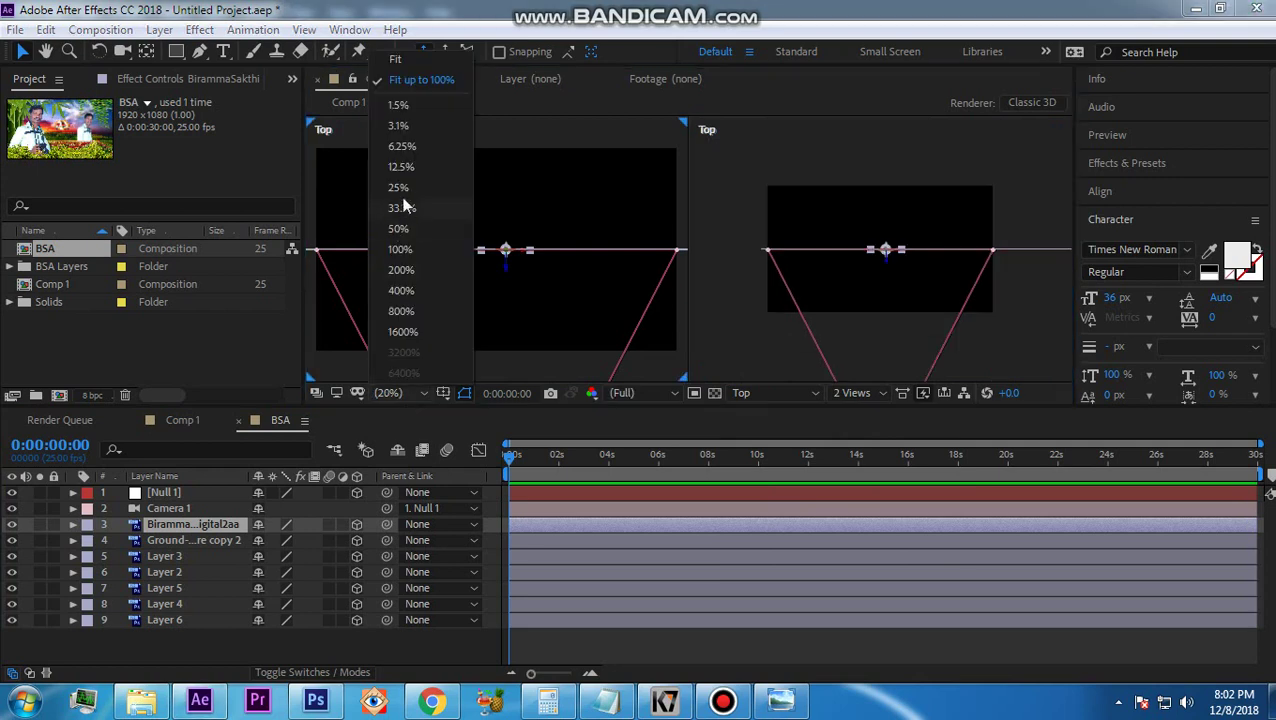
pyautogui.click(403, 147)
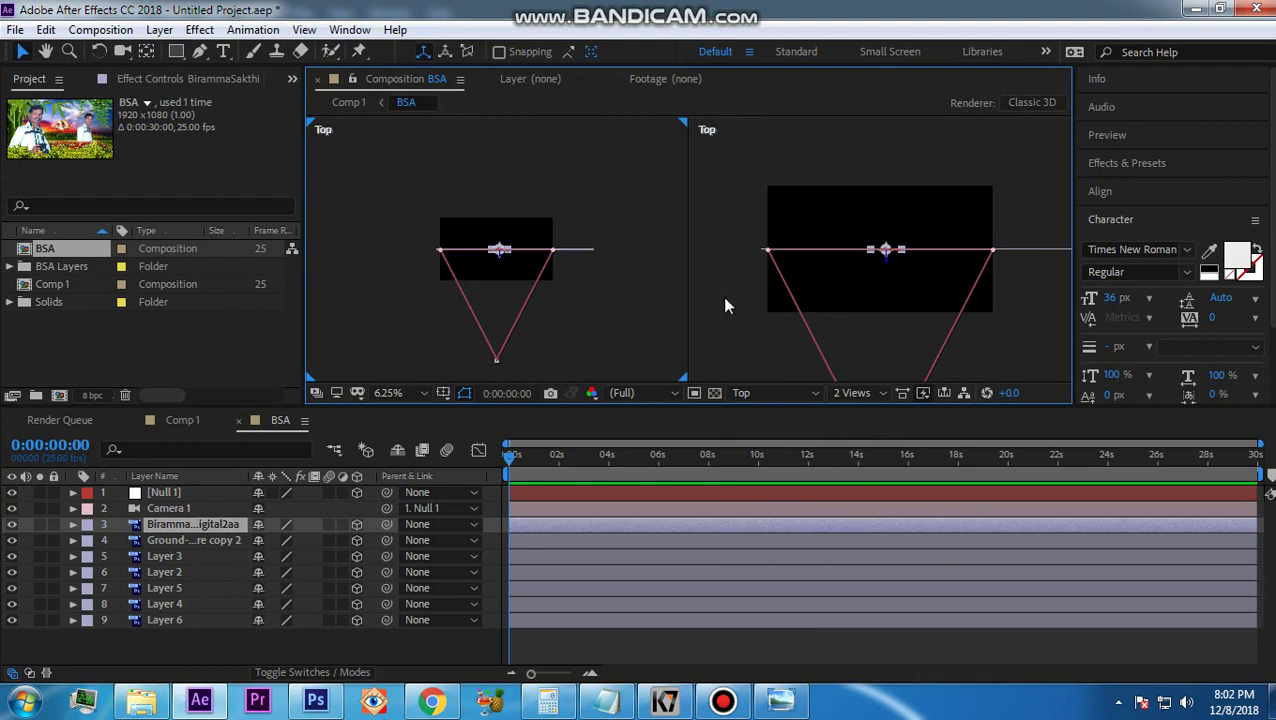
pyautogui.click(186, 622)
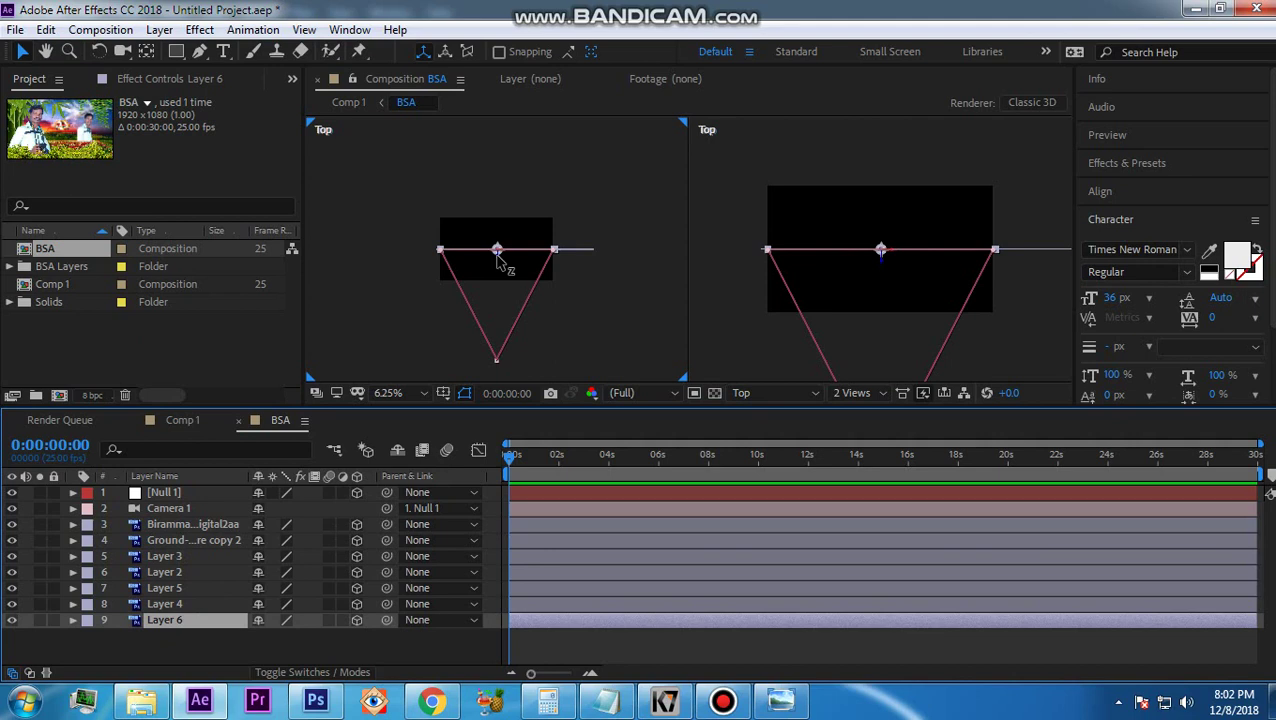
# Push Layer 6 far back in depth in the left Top view, panning to follow it
pyautogui.moveTo(500, 262); pyautogui.dragTo(528, 140)
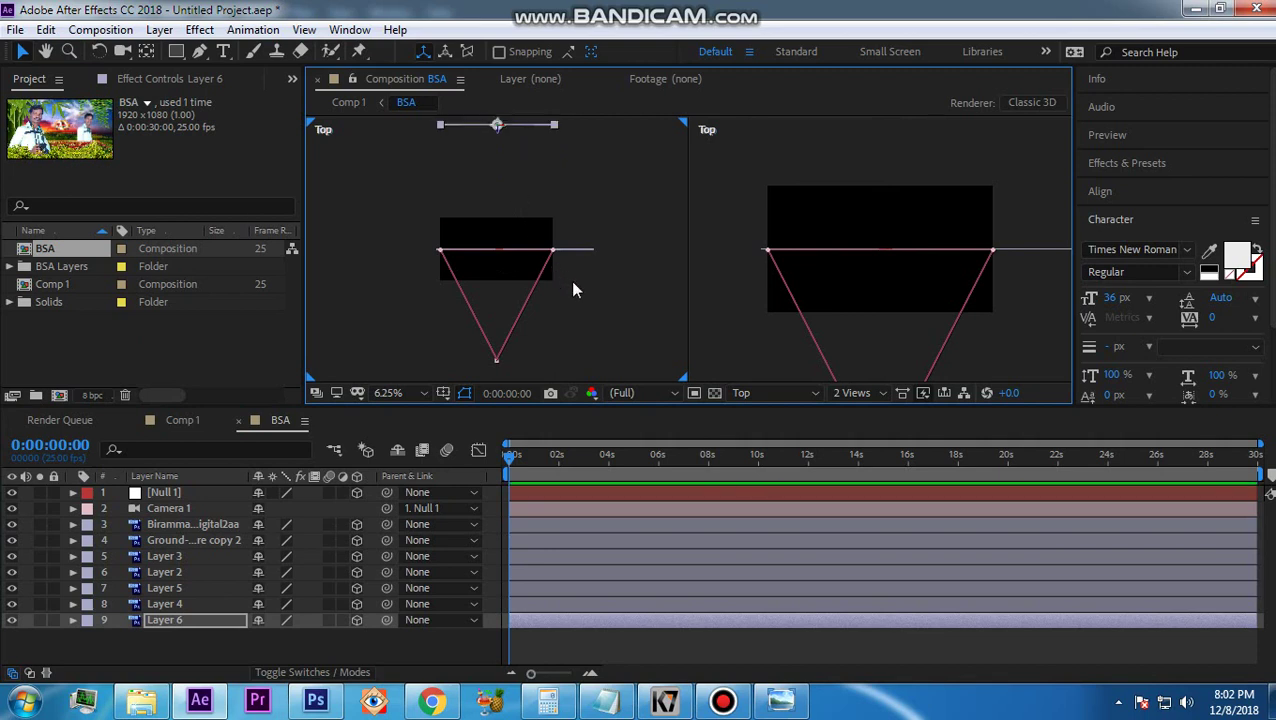
pyautogui.press('h')
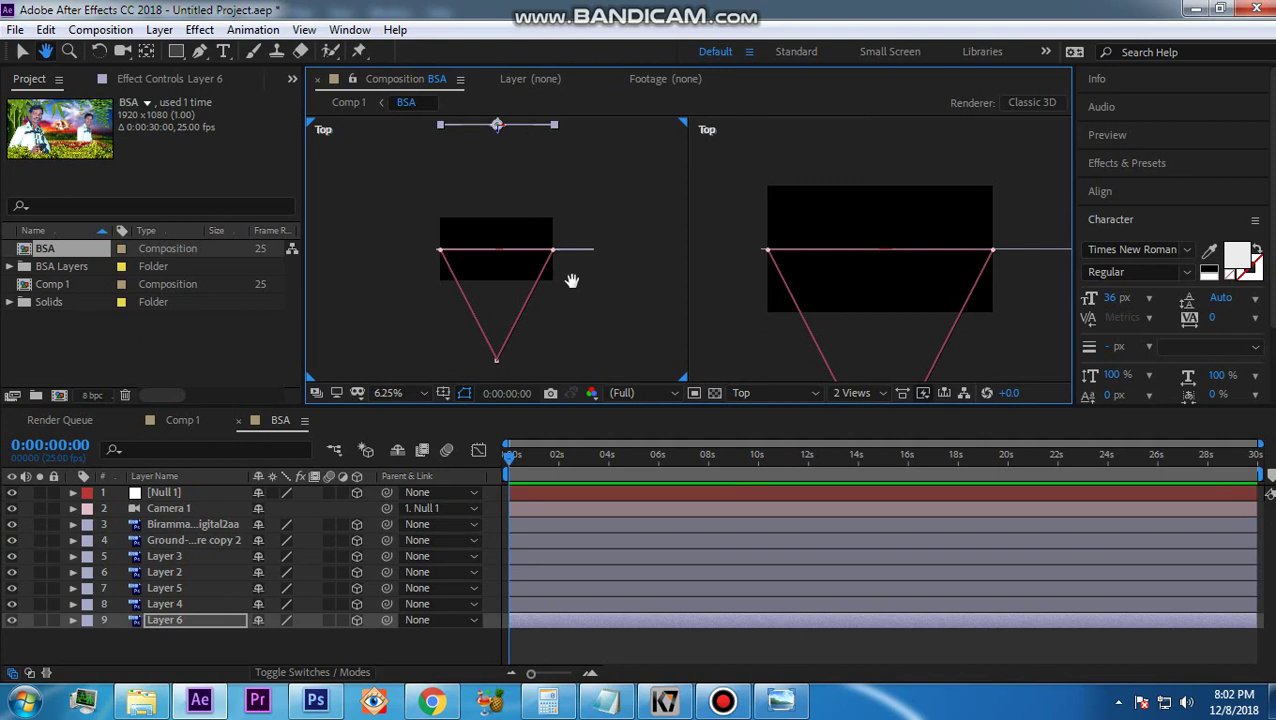
pyautogui.press('v')
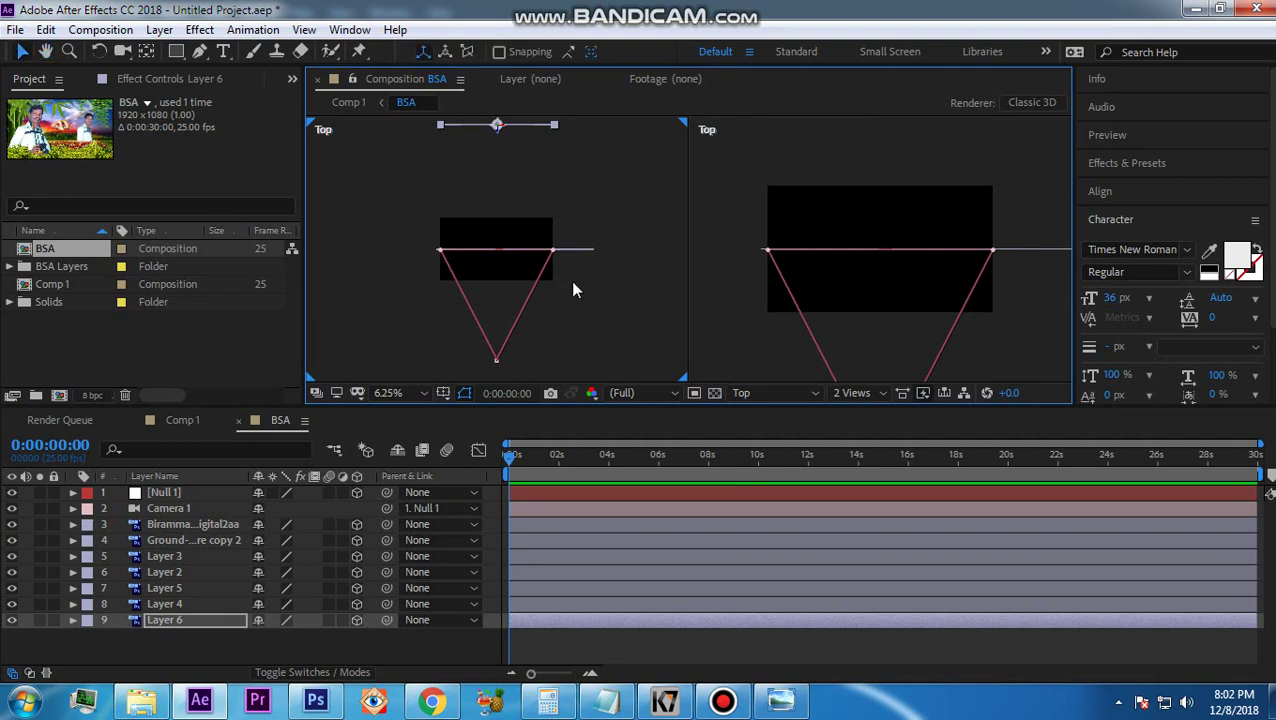
pyautogui.press('h')
pyautogui.moveTo(604, 190); pyautogui.dragTo(606, 288)
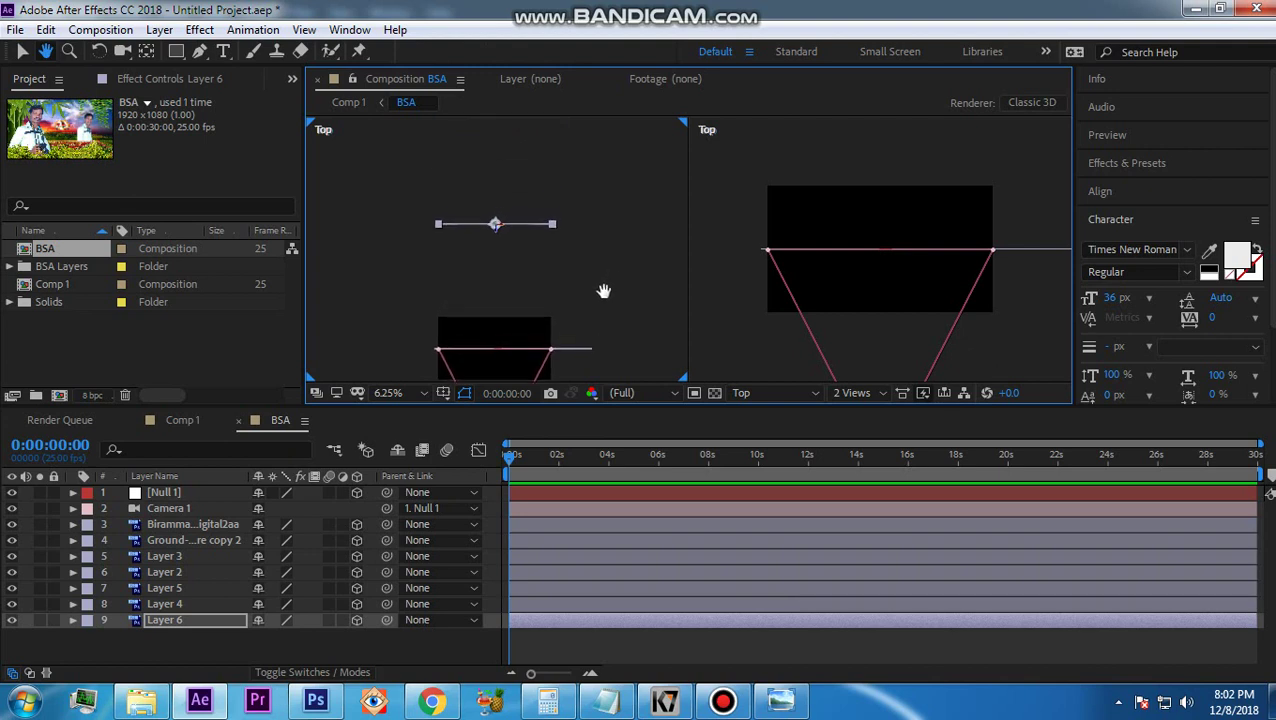
pyautogui.press('v')
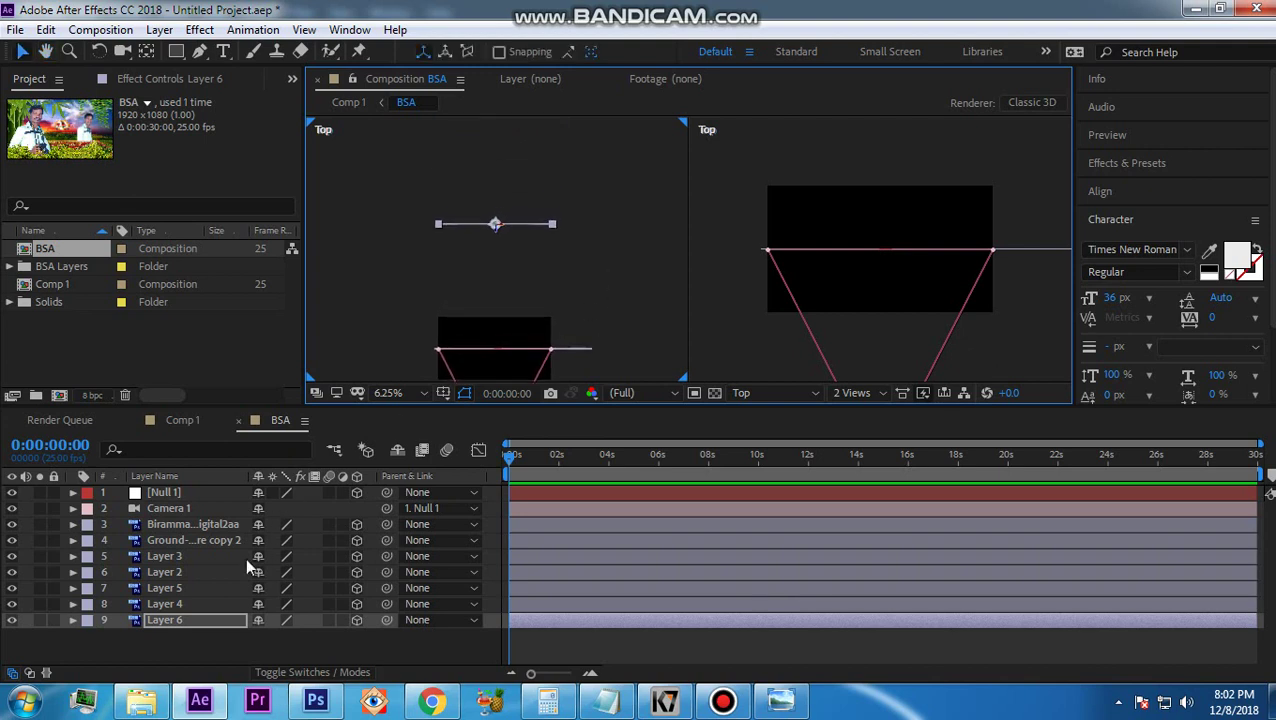
# Push Layer 4 back in depth and Layer 5 farthest back
pyautogui.click(172, 604)
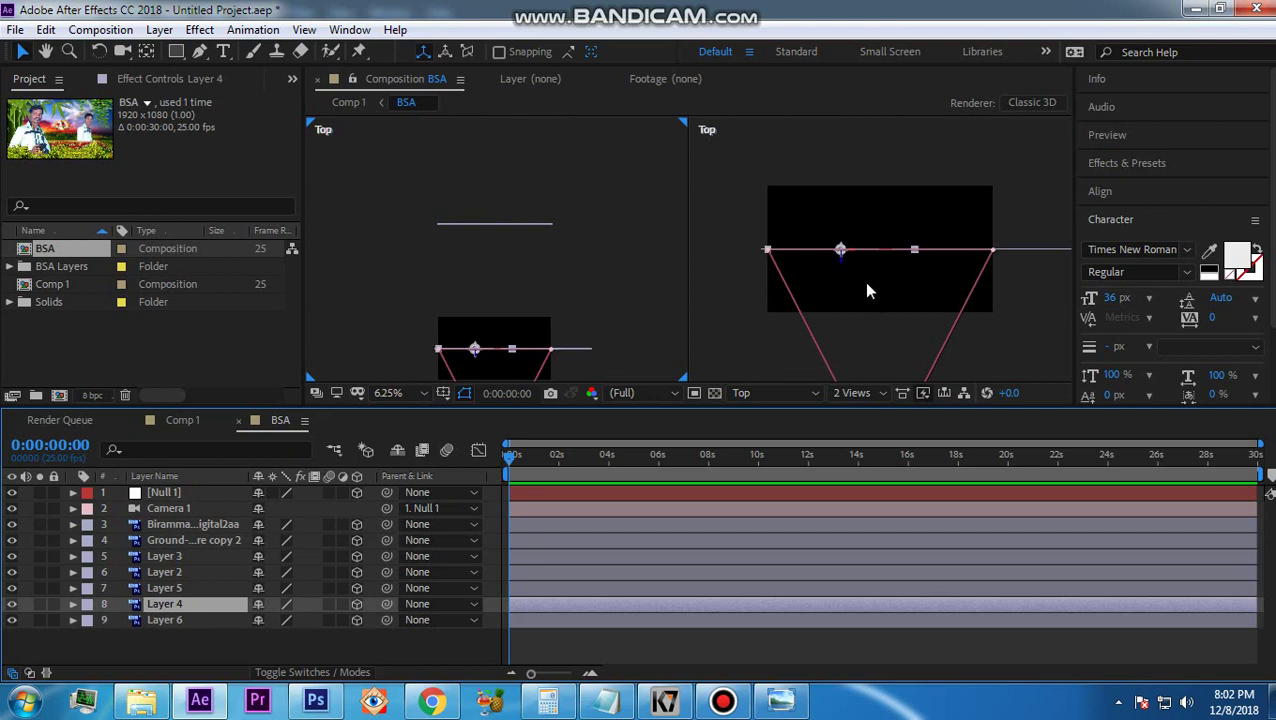
pyautogui.moveTo(478, 365); pyautogui.dragTo(527, 172)
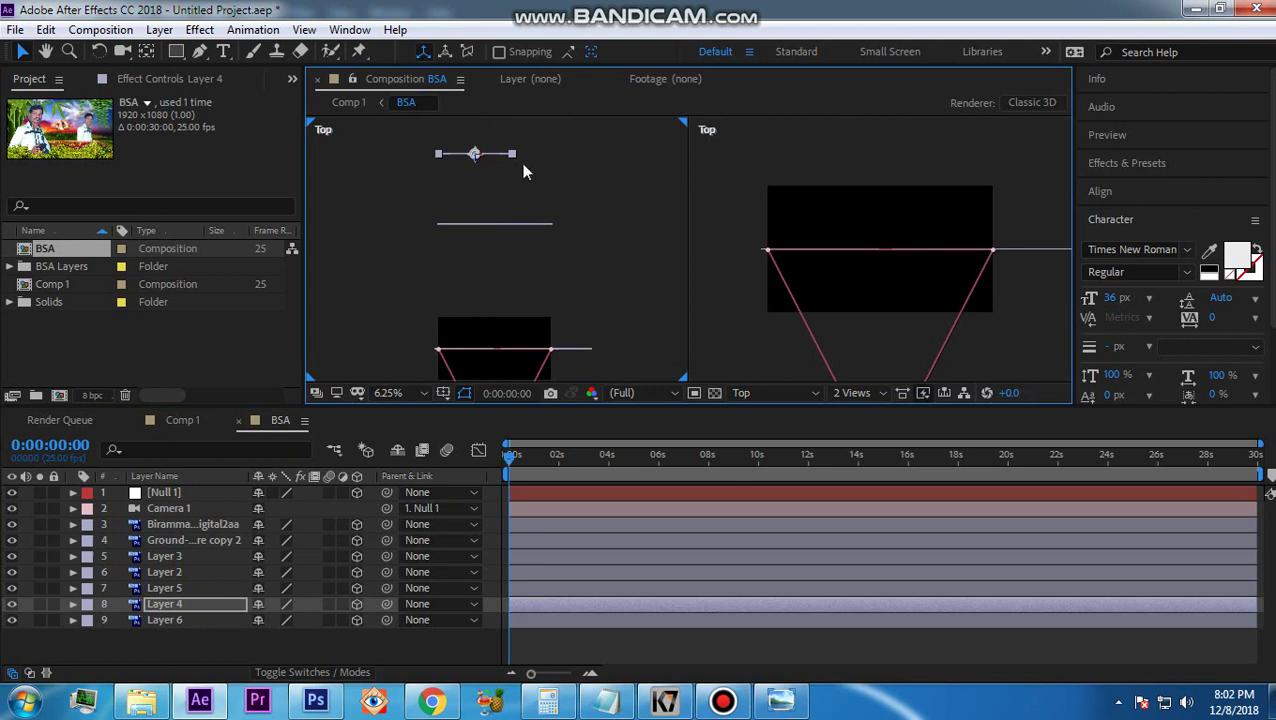
pyautogui.click(176, 587)
pyautogui.moveTo(530, 366); pyautogui.dragTo(534, 148)
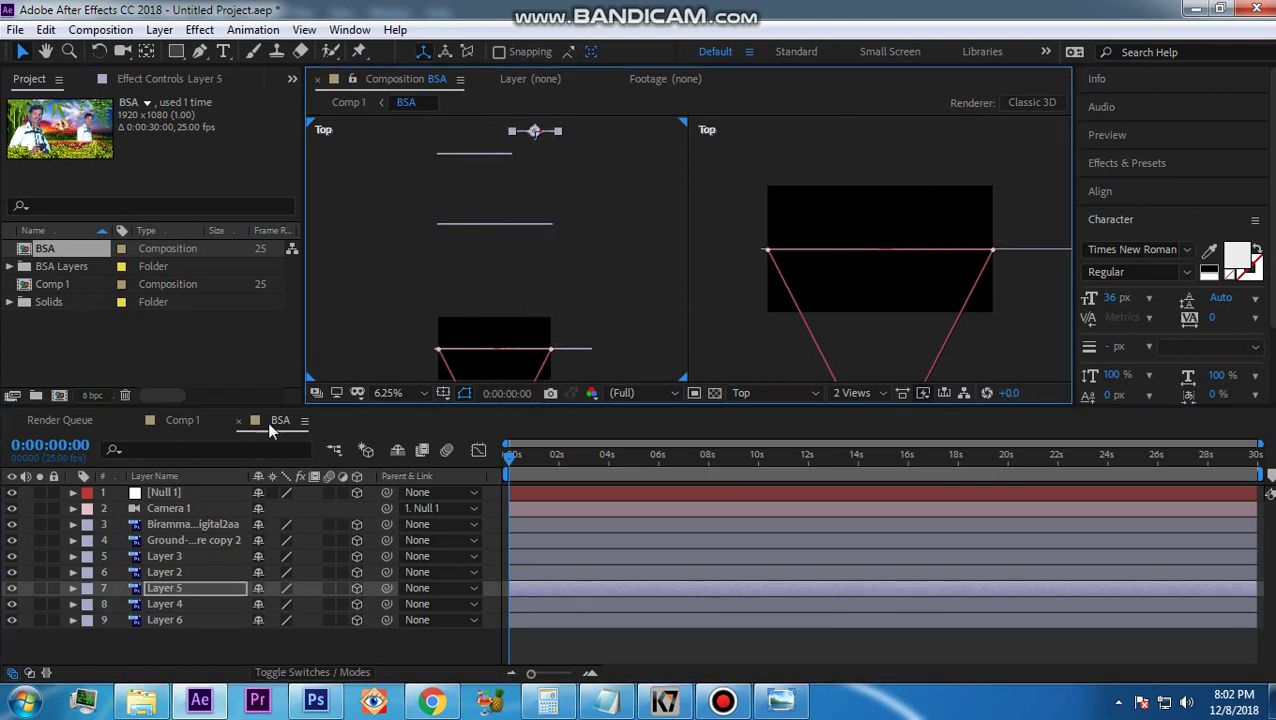
pyautogui.click(173, 572)
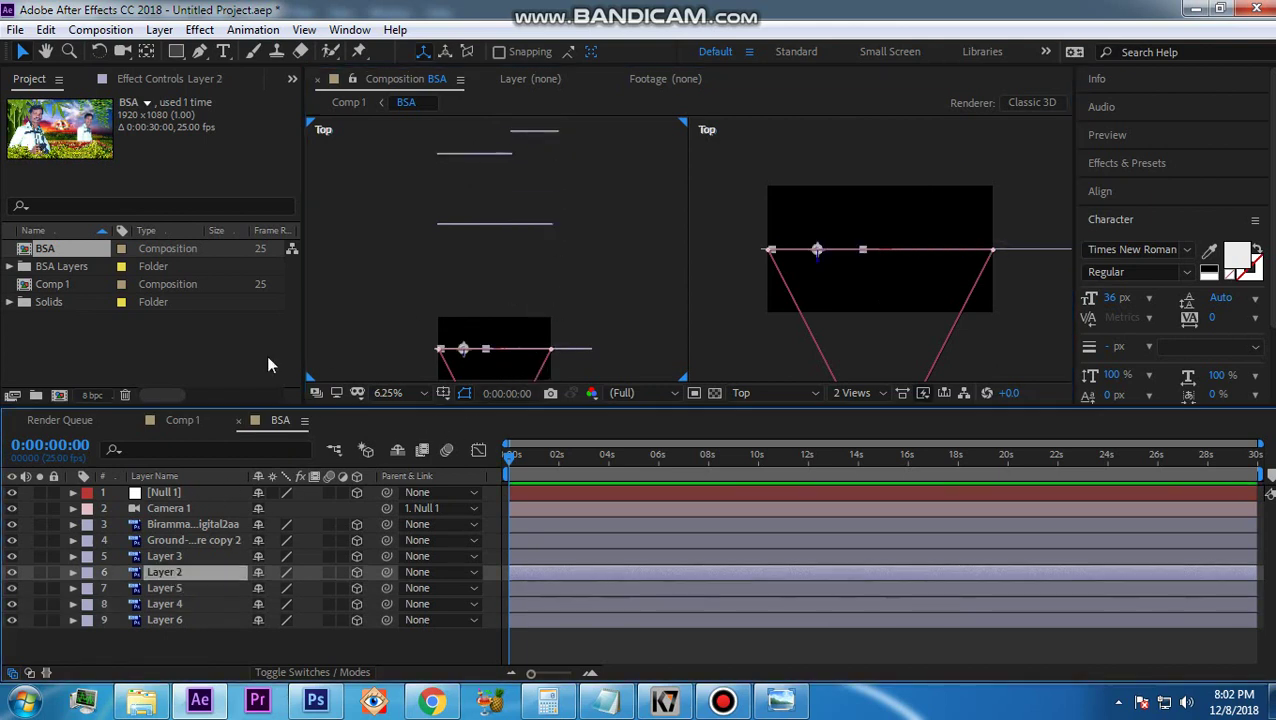
pyautogui.click(463, 363)
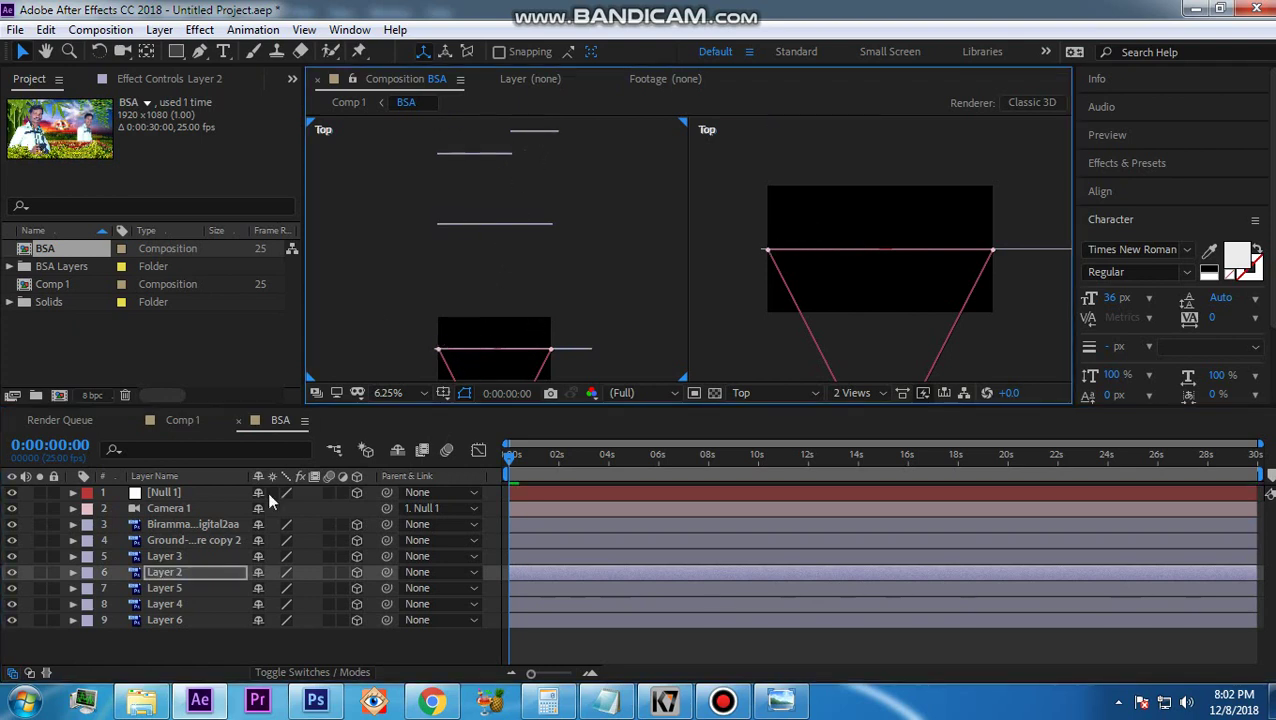
# Push Layer 3, the Ground copy and the logo layer back, then pan to see all layers
pyautogui.click(181, 556)
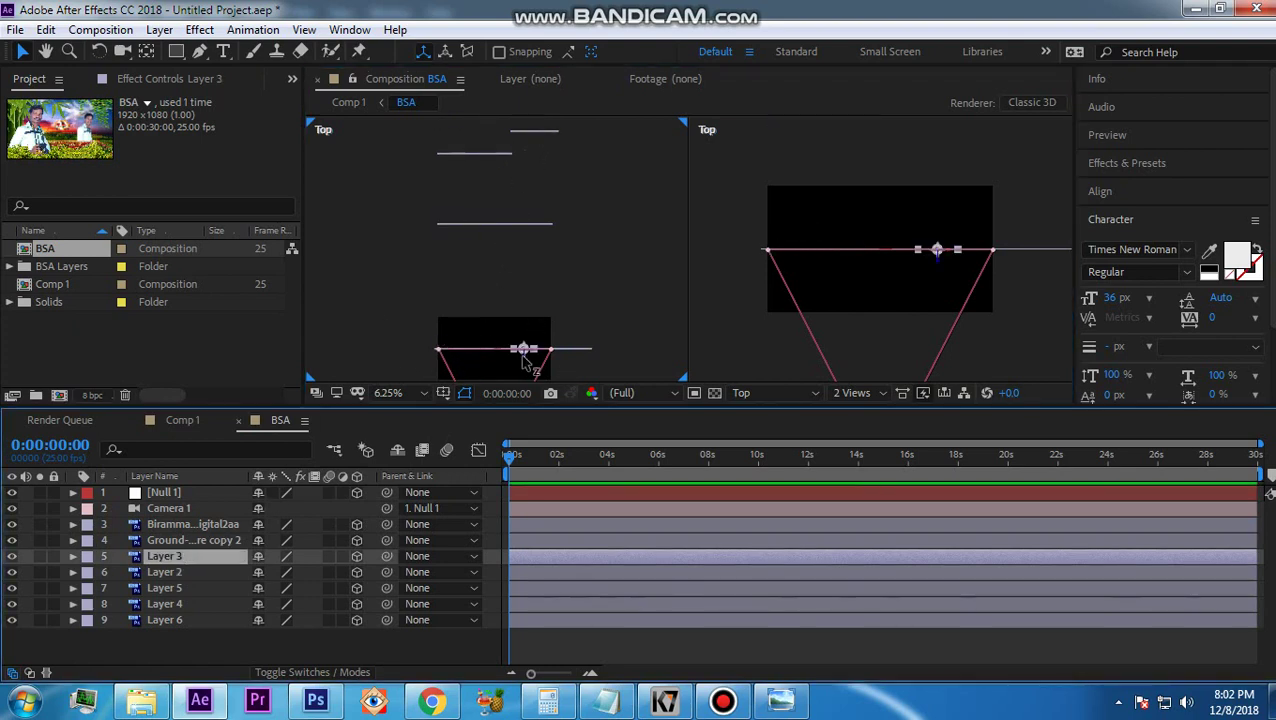
pyautogui.moveTo(521, 350); pyautogui.dragTo(575, 133)
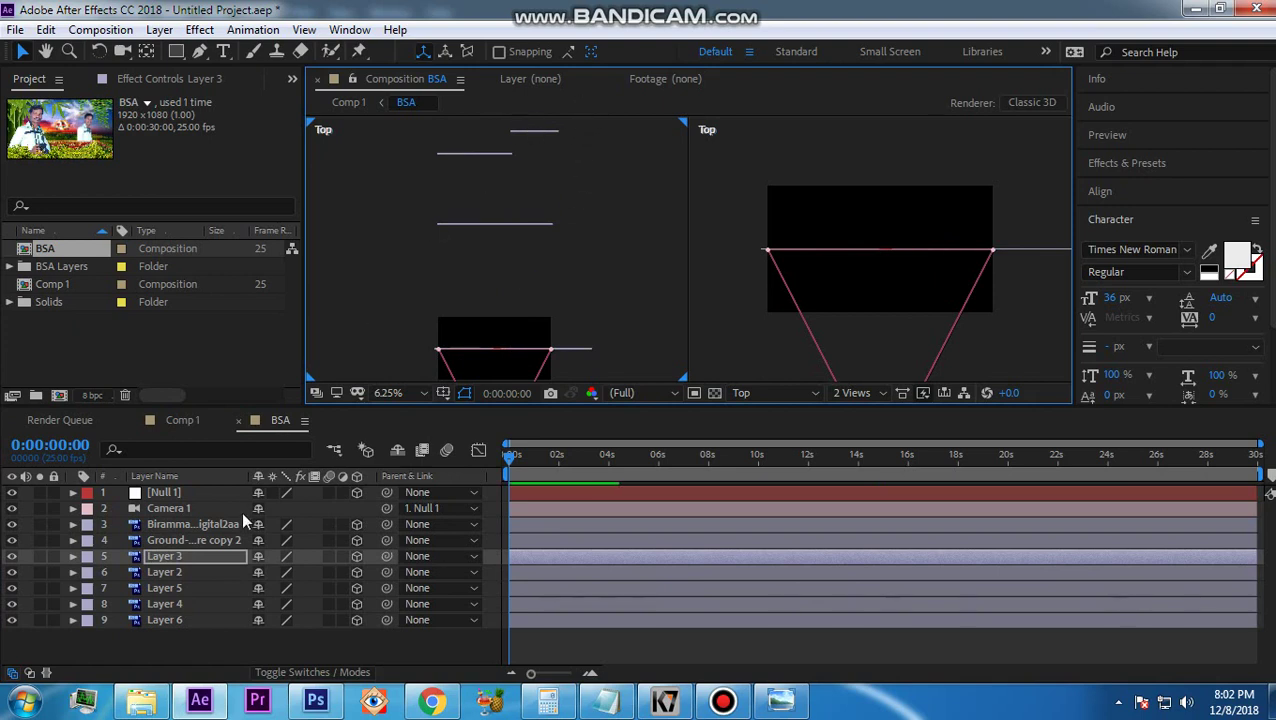
pyautogui.click(196, 541)
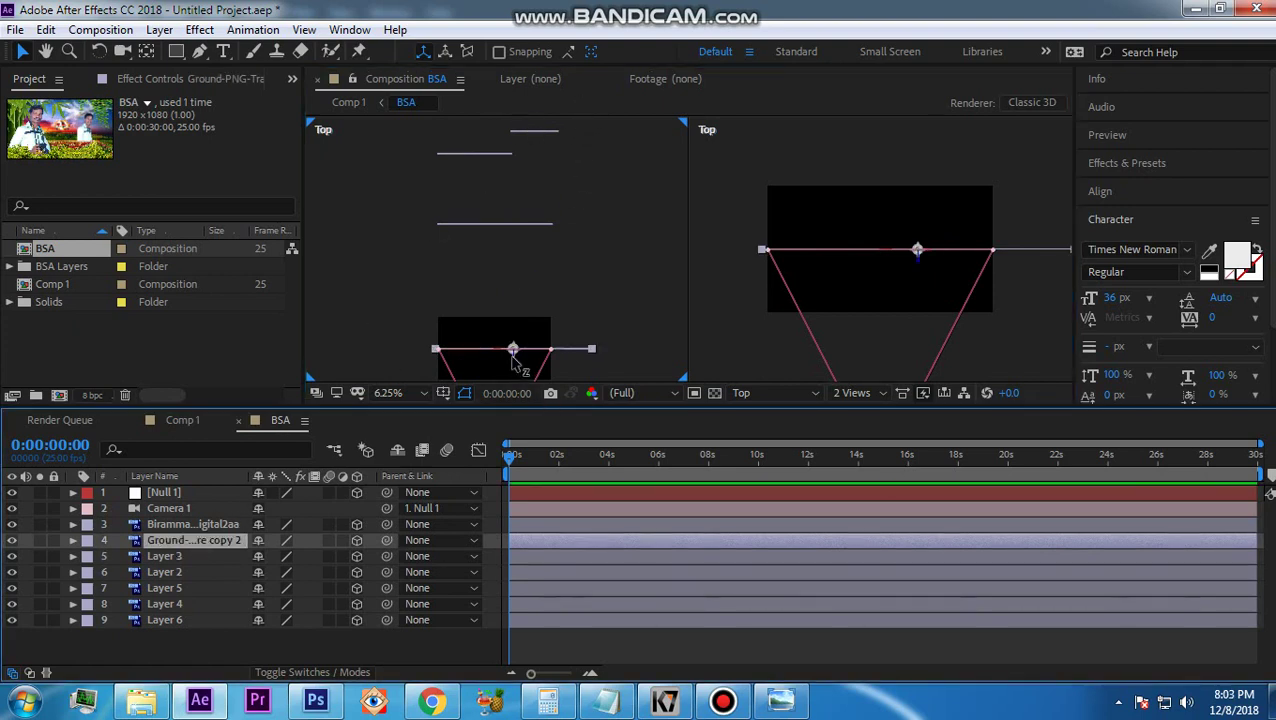
pyautogui.moveTo(516, 356); pyautogui.dragTo(560, 130)
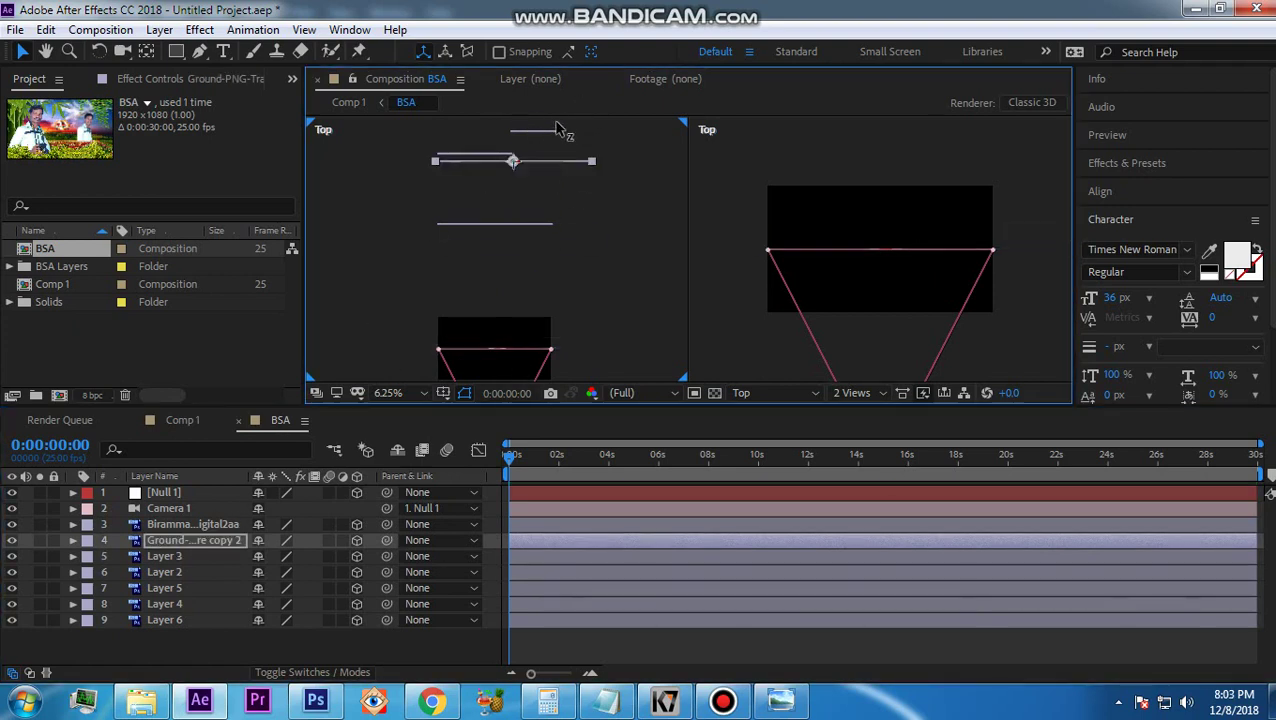
pyautogui.click(187, 523)
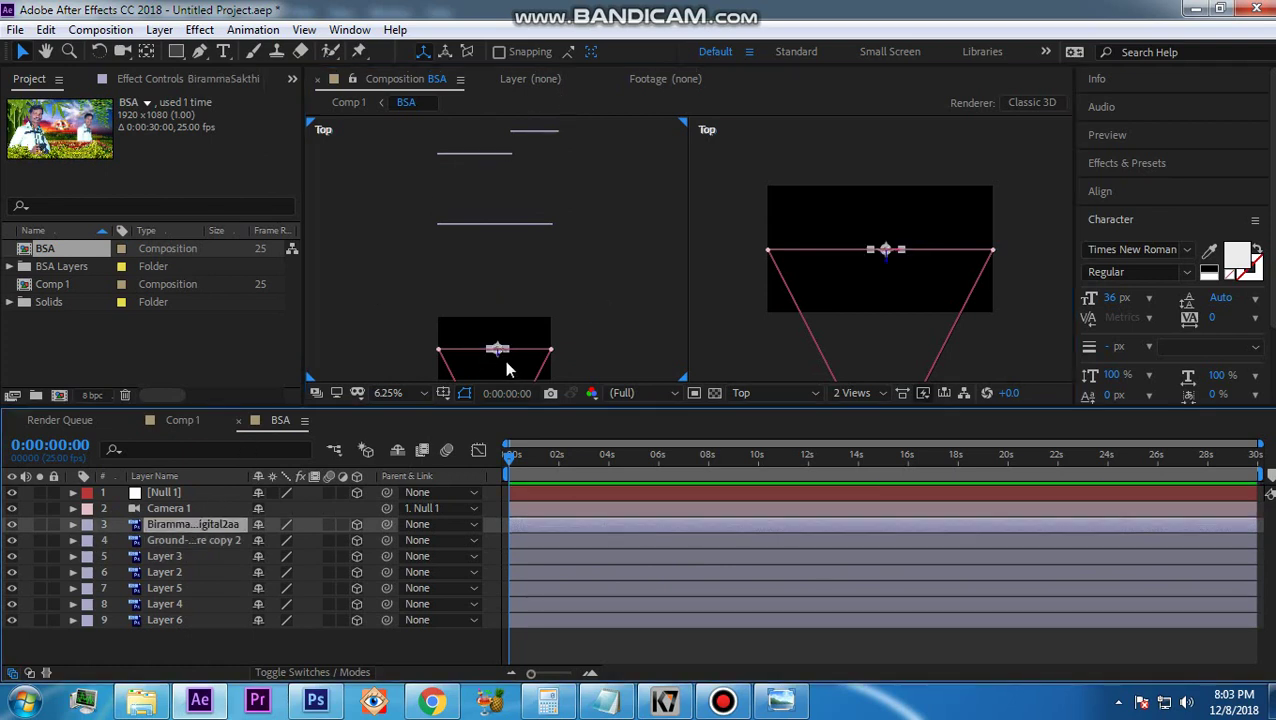
pyautogui.moveTo(498, 350); pyautogui.dragTo(530, 120)
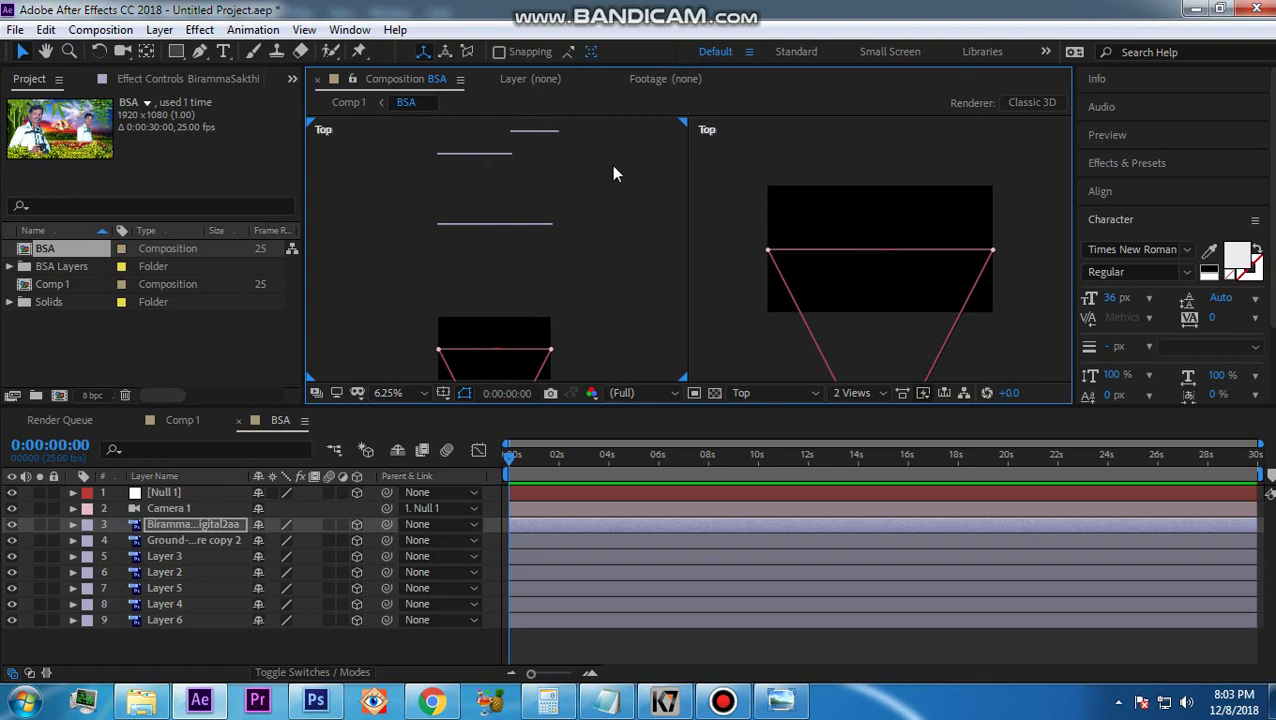
pyautogui.press('h')
pyautogui.moveTo(611, 164); pyautogui.dragTo(604, 316)
# Readjust the logo, Ground copy and Layer 3 positions along Z in the Top view
pyautogui.press('v')
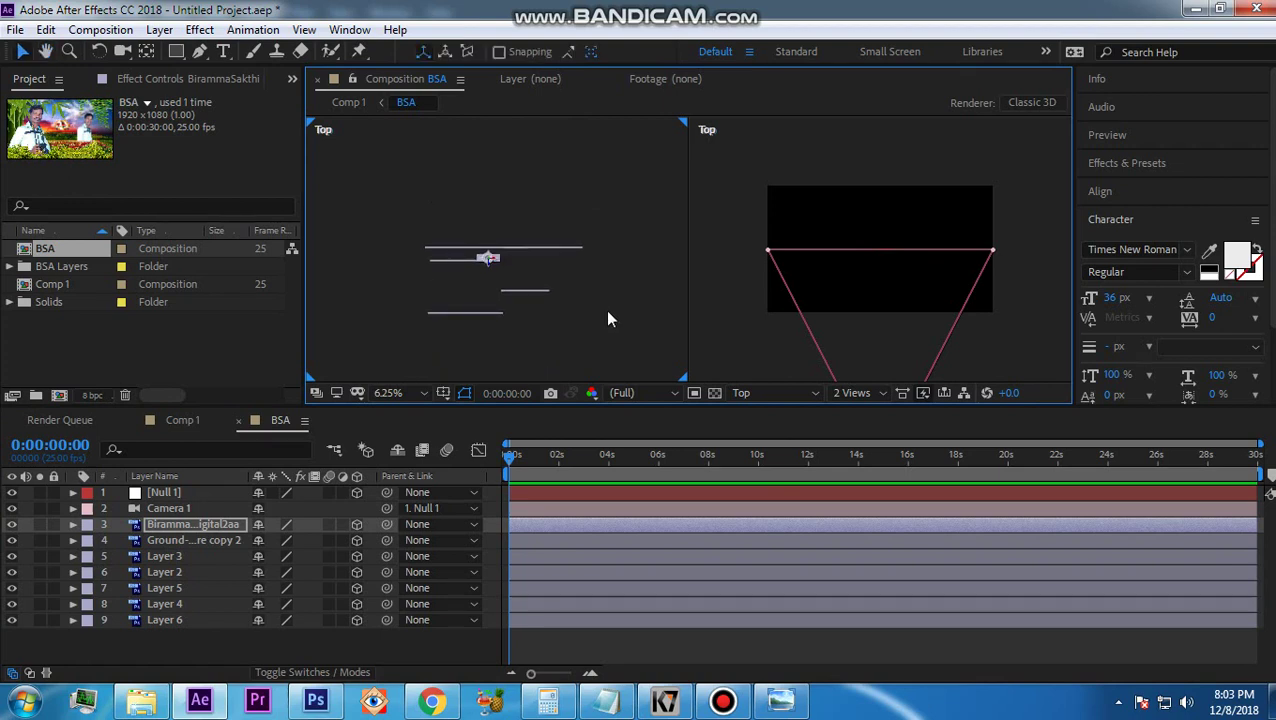
pyautogui.moveTo(604, 285); pyautogui.dragTo(511, 303)
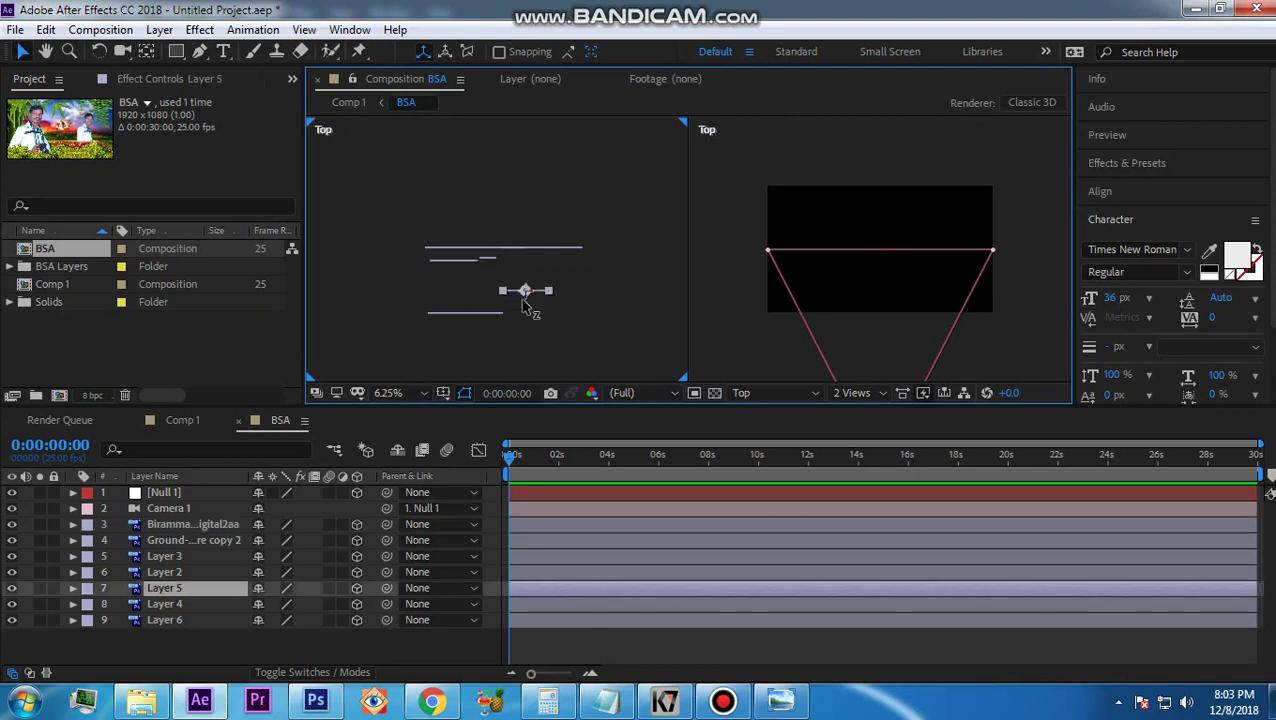
pyautogui.moveTo(608, 228); pyautogui.dragTo(513, 193)
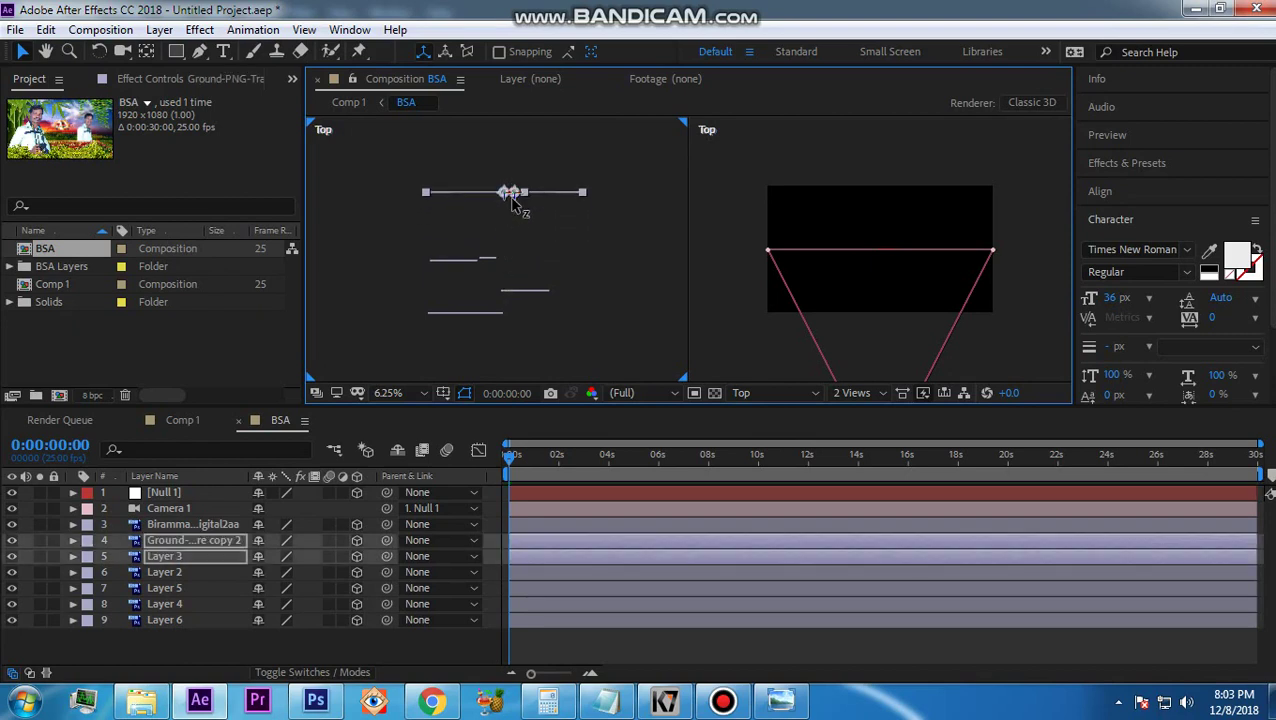
pyautogui.click(536, 210)
pyautogui.moveTo(585, 162); pyautogui.dragTo(497, 236)
pyautogui.click(537, 213)
pyautogui.moveTo(607, 175); pyautogui.dragTo(506, 132)
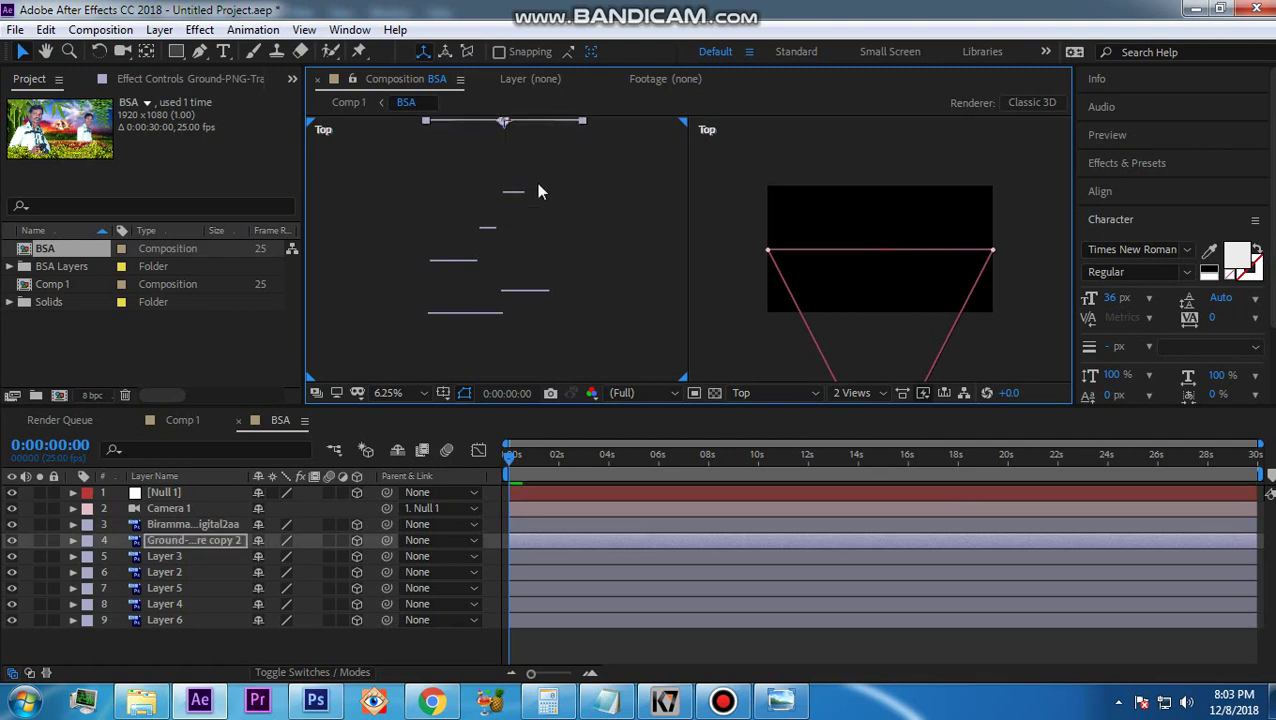
pyautogui.moveTo(564, 176); pyautogui.dragTo(485, 198)
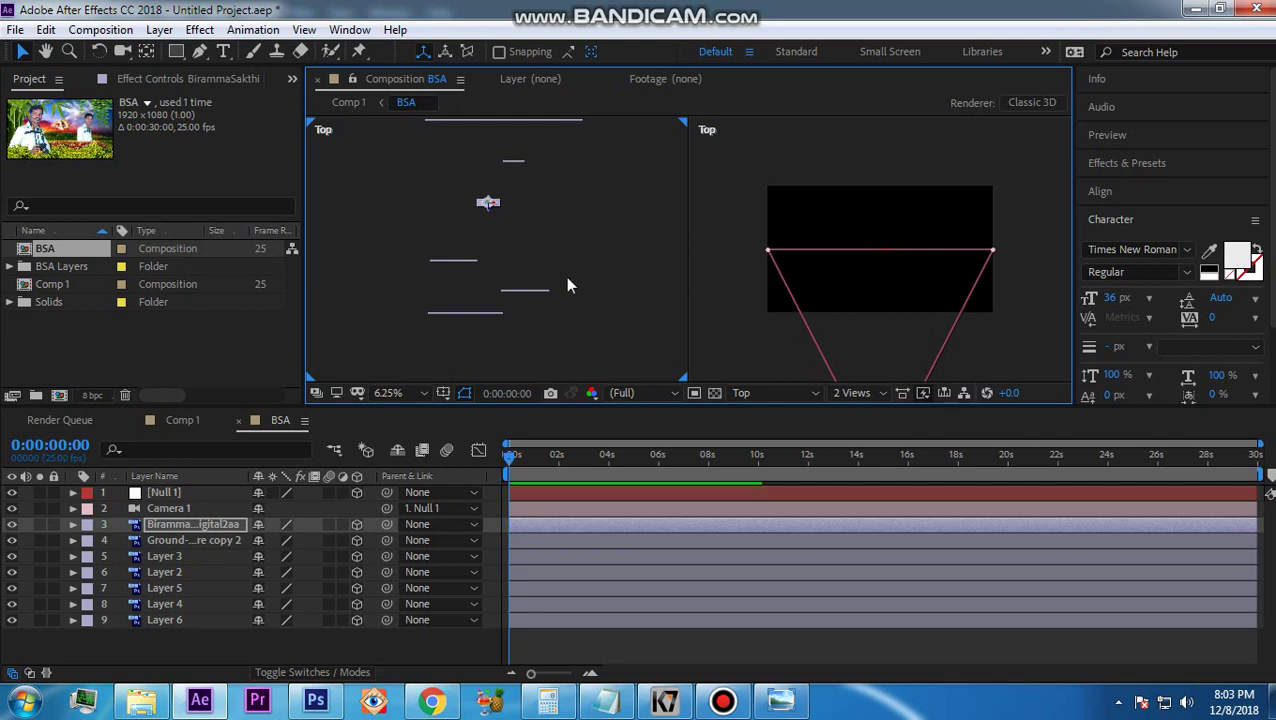
# Push Layer 2 slightly further back and select Layer 5 to space its depth
pyautogui.moveTo(570, 283); pyautogui.dragTo(518, 308)
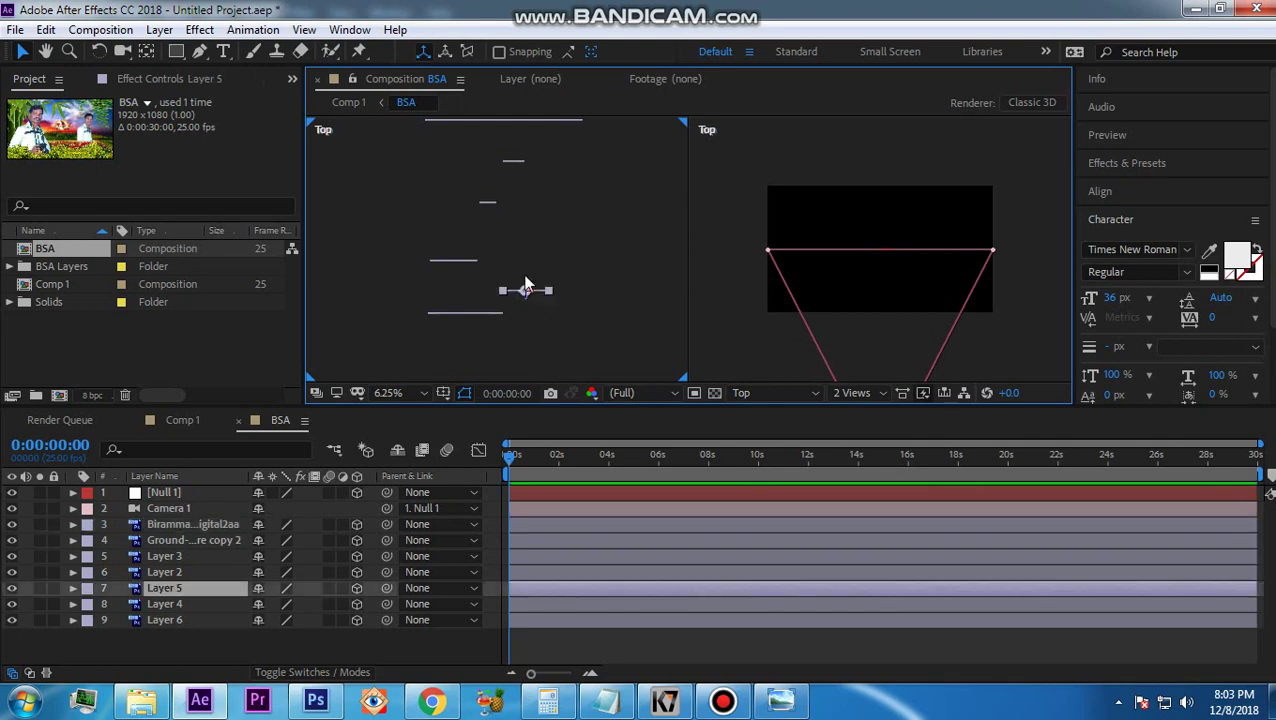
pyautogui.click(544, 241)
pyautogui.click(443, 275)
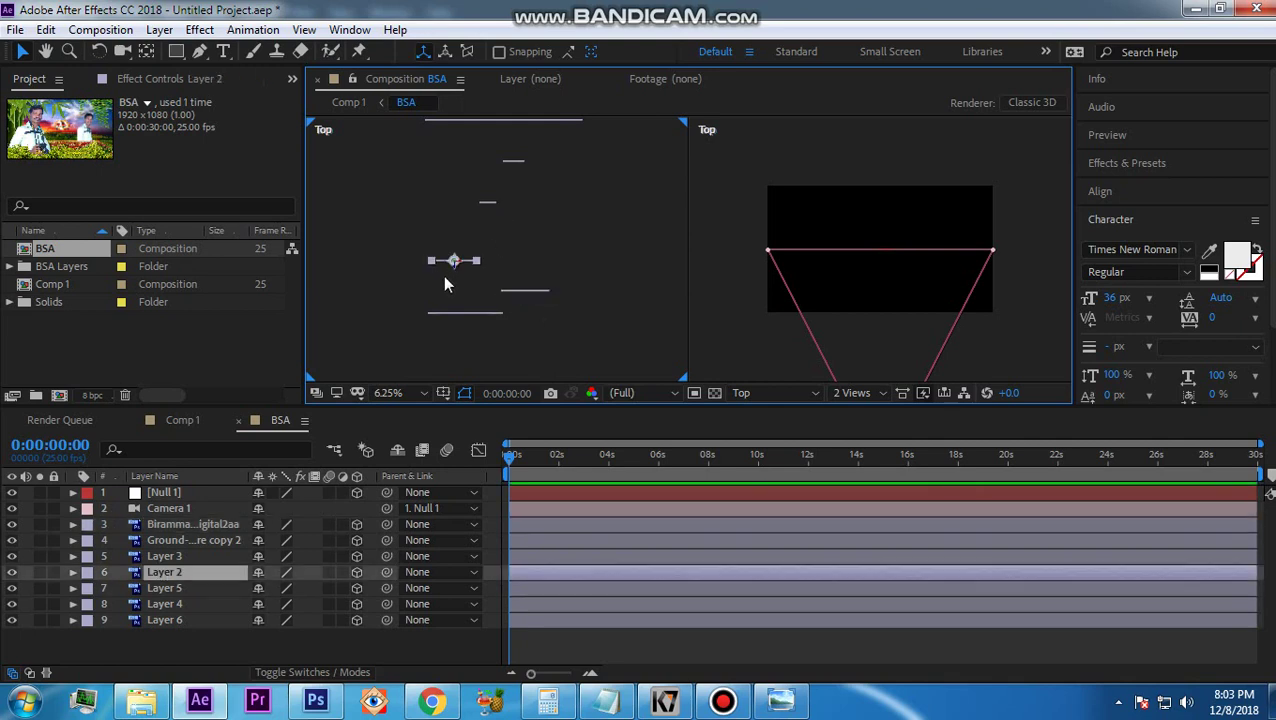
pyautogui.moveTo(455, 268); pyautogui.dragTo(455, 256)
pyautogui.moveTo(589, 270); pyautogui.dragTo(526, 274)
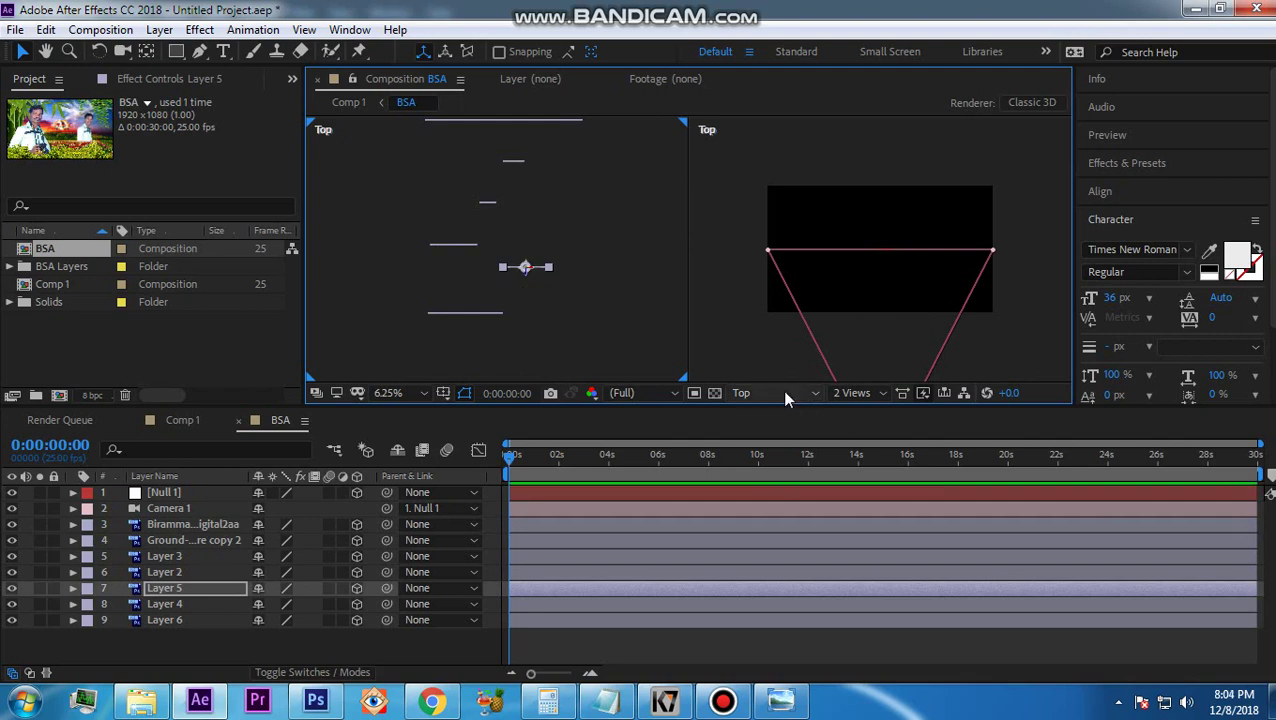
# Set the viewer to 1 View through the Active Camera at Fit magnification
pyautogui.click(853, 393)
pyautogui.click(862, 414)
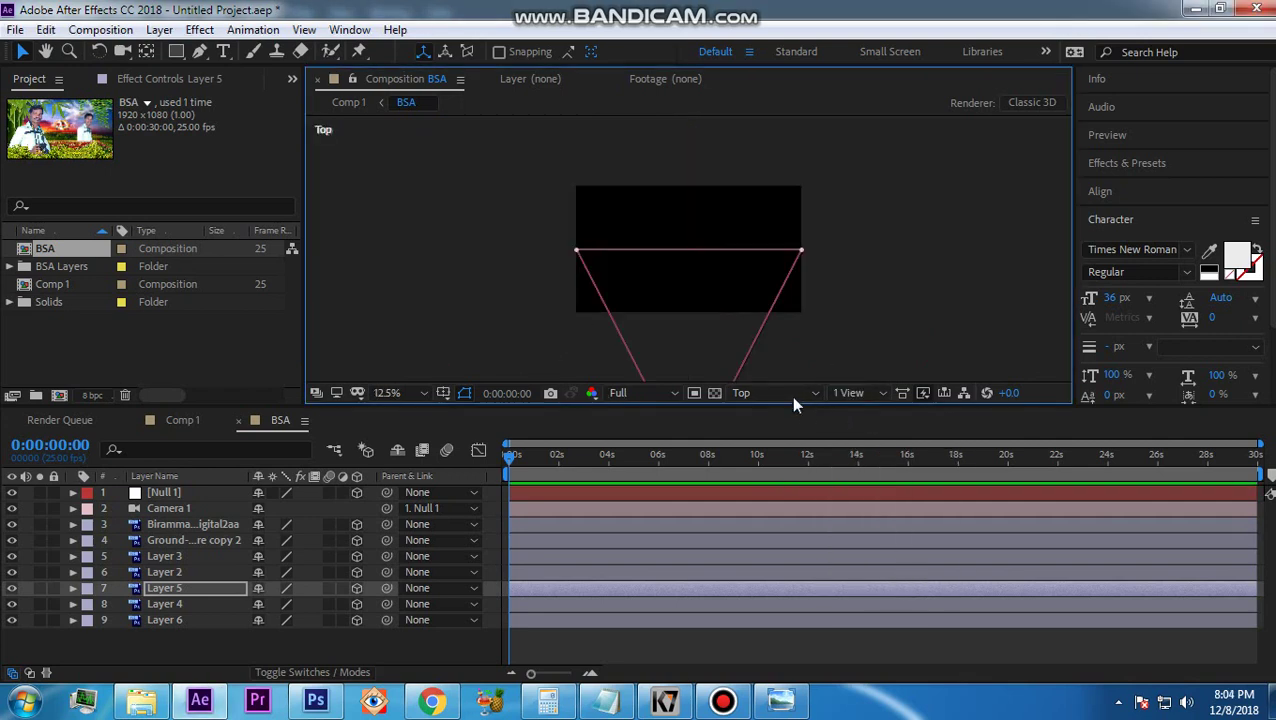
pyautogui.click(786, 397)
pyautogui.click(773, 414)
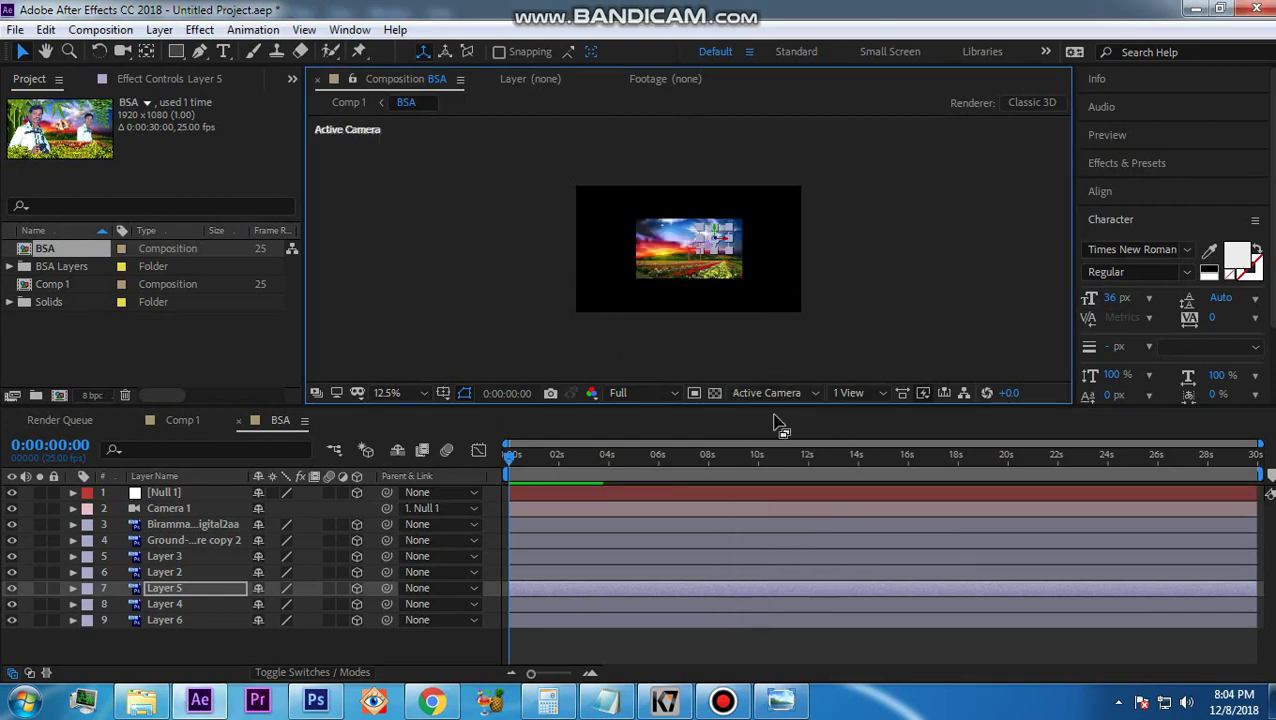
pyautogui.click(387, 393)
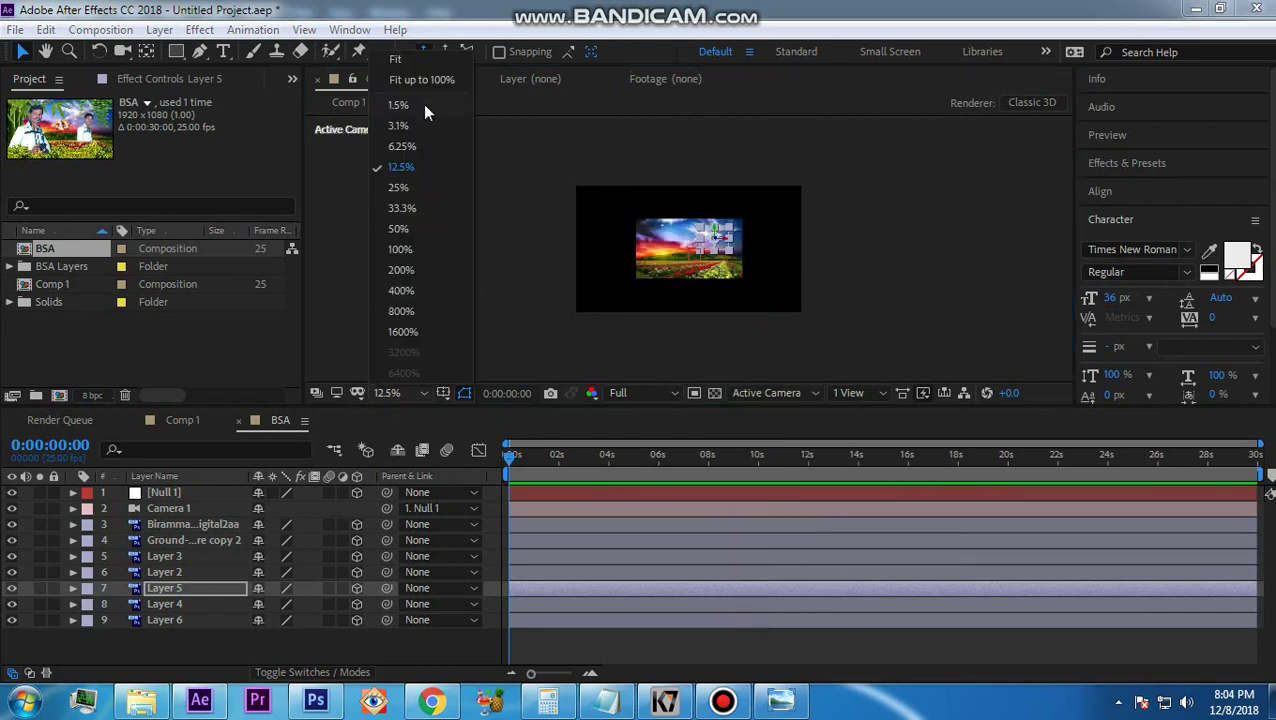
pyautogui.click(436, 83)
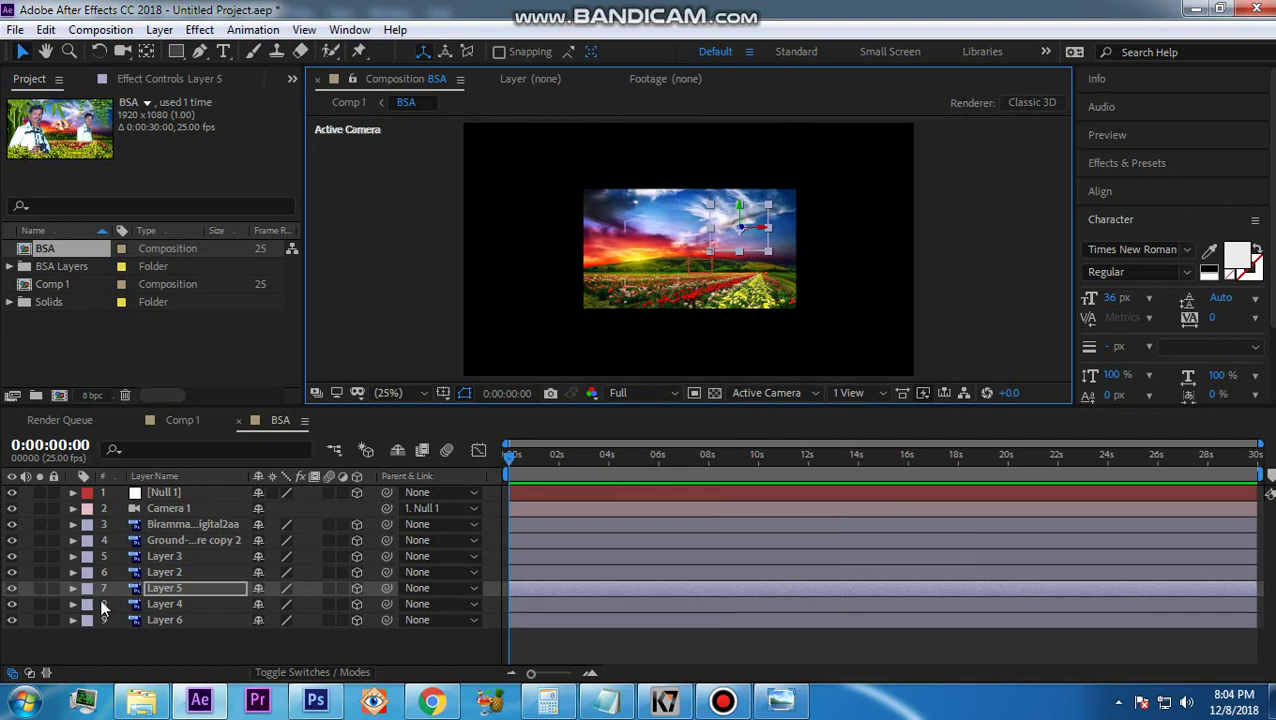
# Select Layer 2 and hide the Layer 6 landscape background
pyautogui.click(159, 588)
pyautogui.click(172, 569)
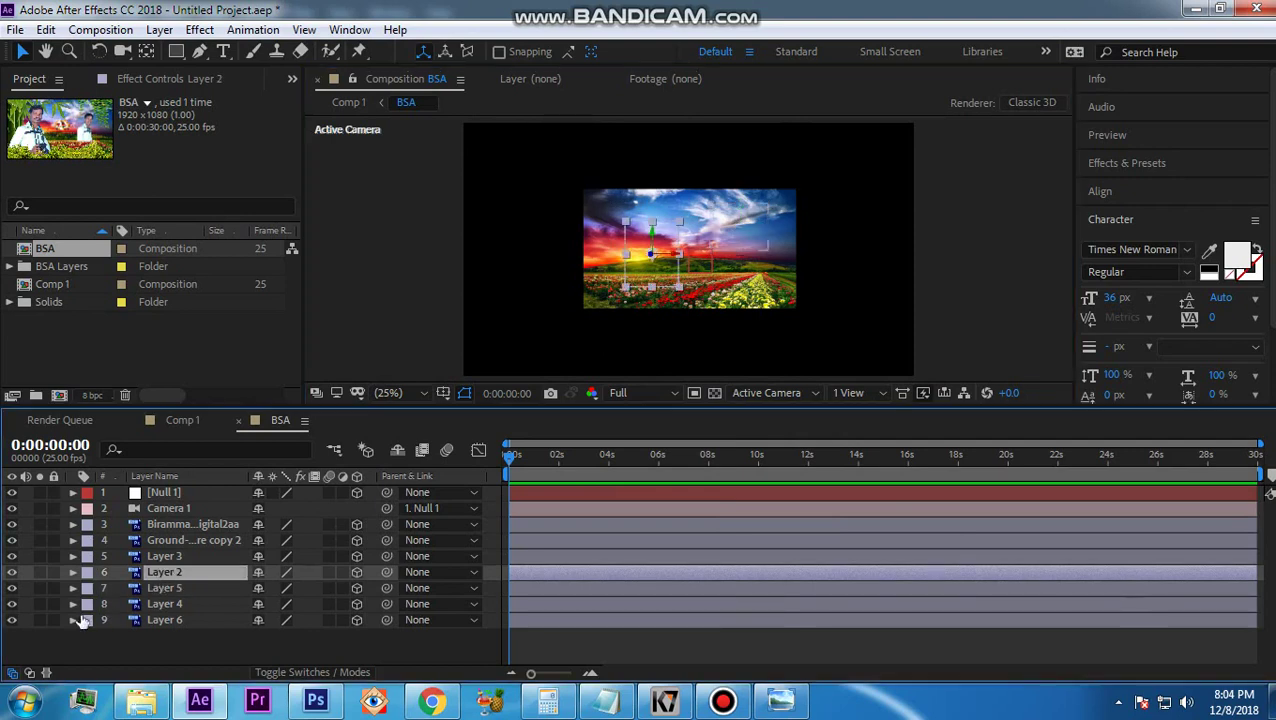
pyautogui.click(12, 620)
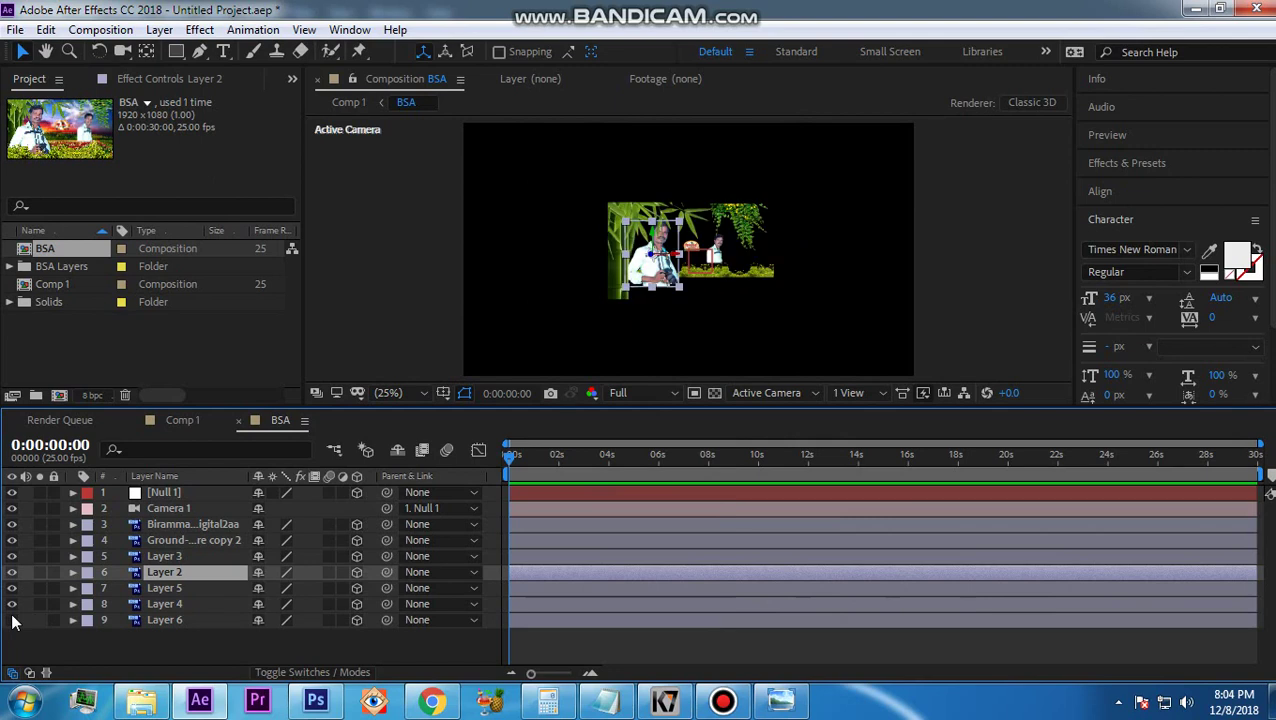
# Scale the bamboo Layer 4 up to 269%
pyautogui.click(162, 616)
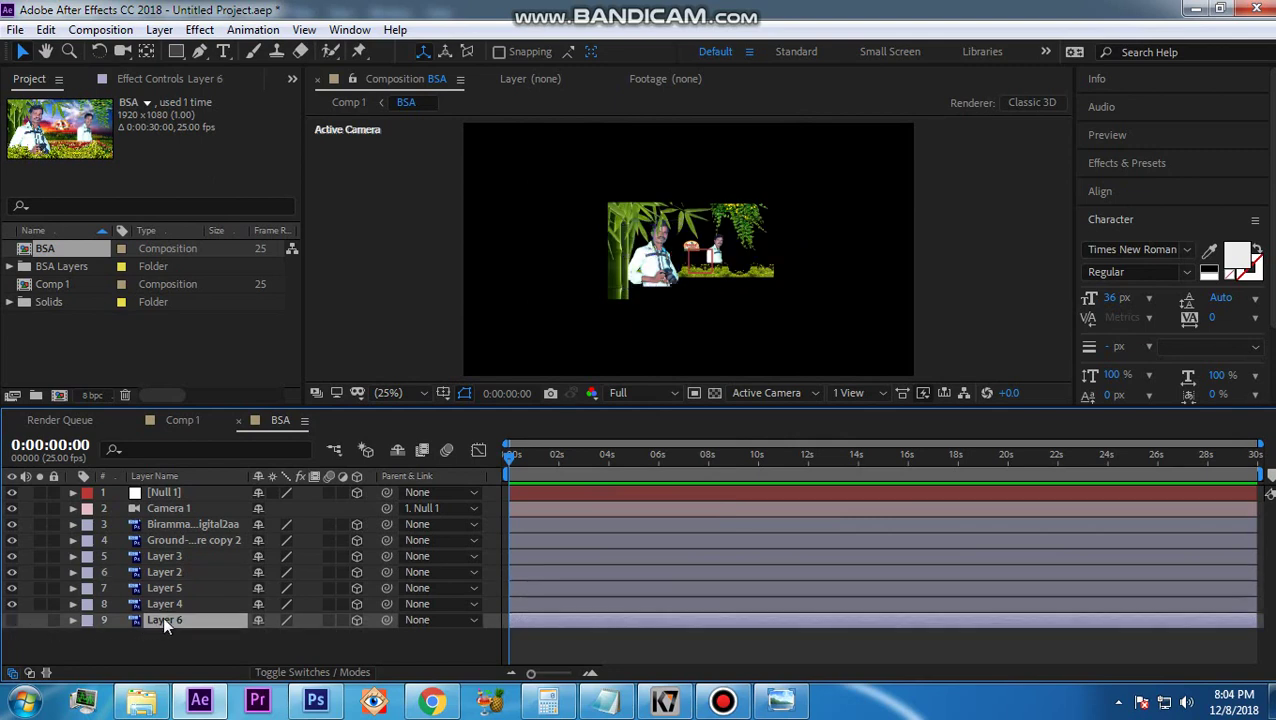
pyautogui.click(164, 601)
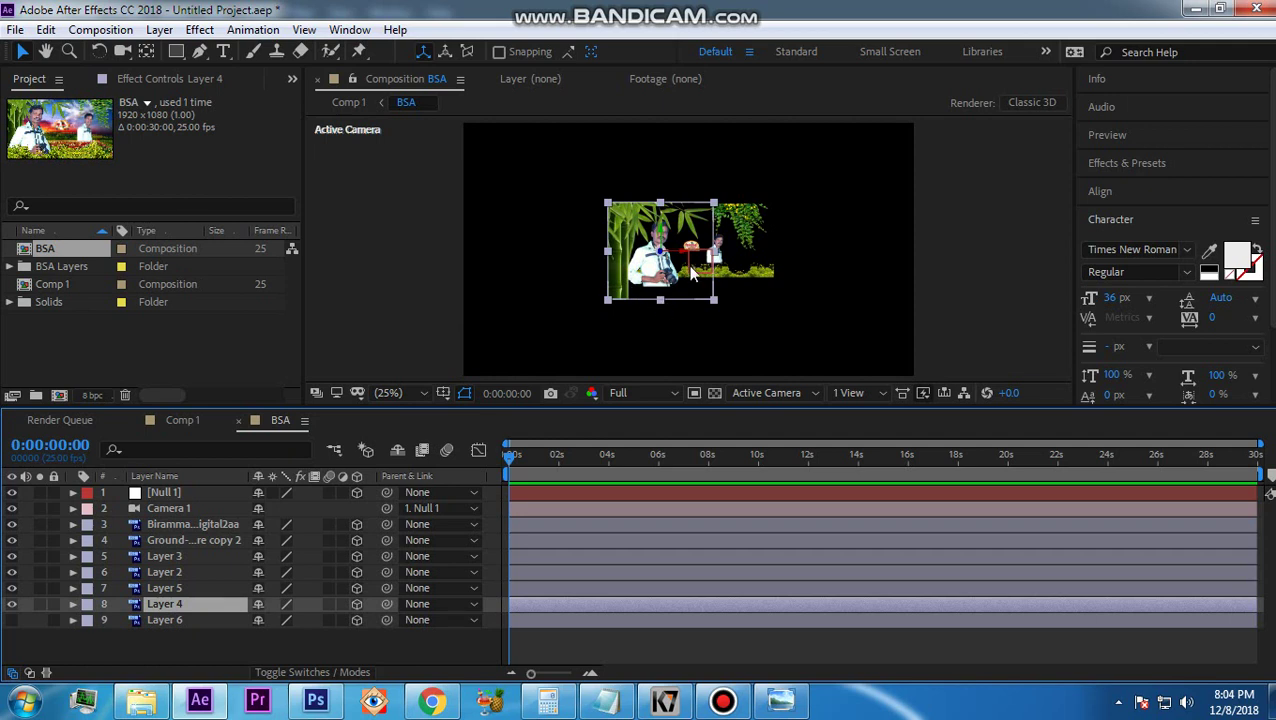
pyautogui.press('s')
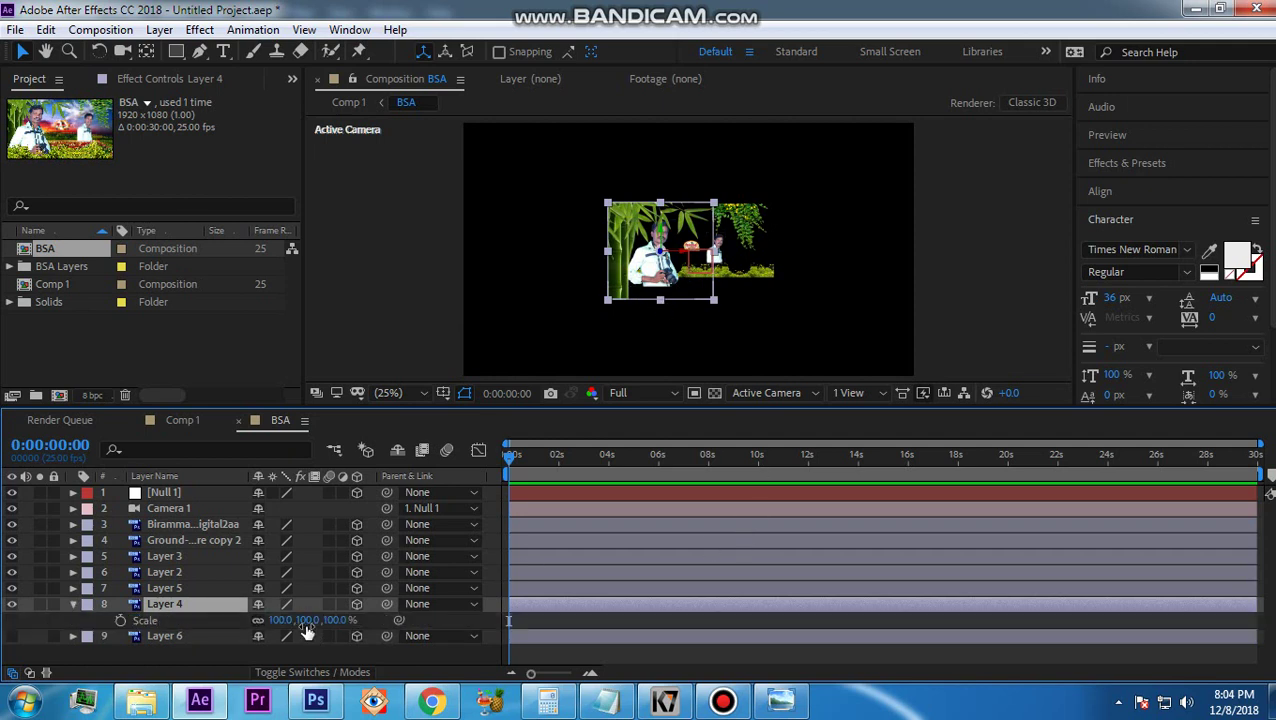
pyautogui.moveTo(300, 620); pyautogui.dragTo(472, 631)
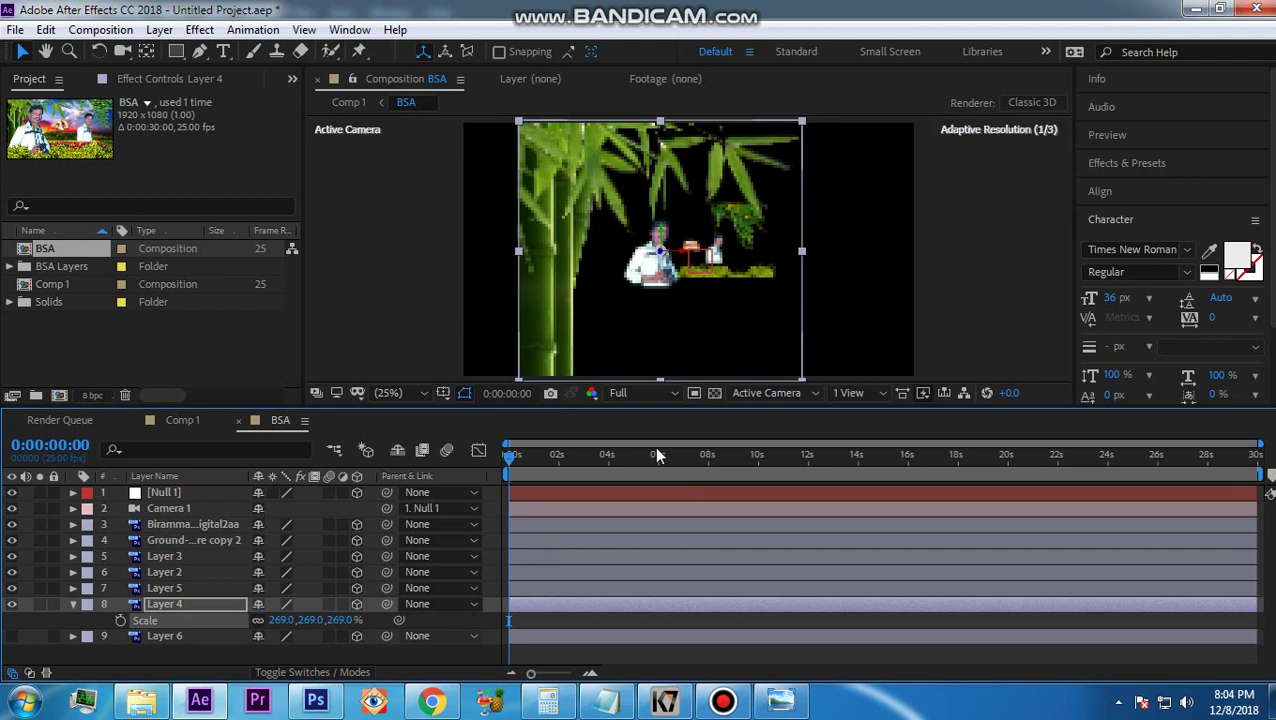
# Drop the preview resolution to Quarter and shift the bamboo layer left
pyautogui.click(649, 393)
pyautogui.click(649, 501)
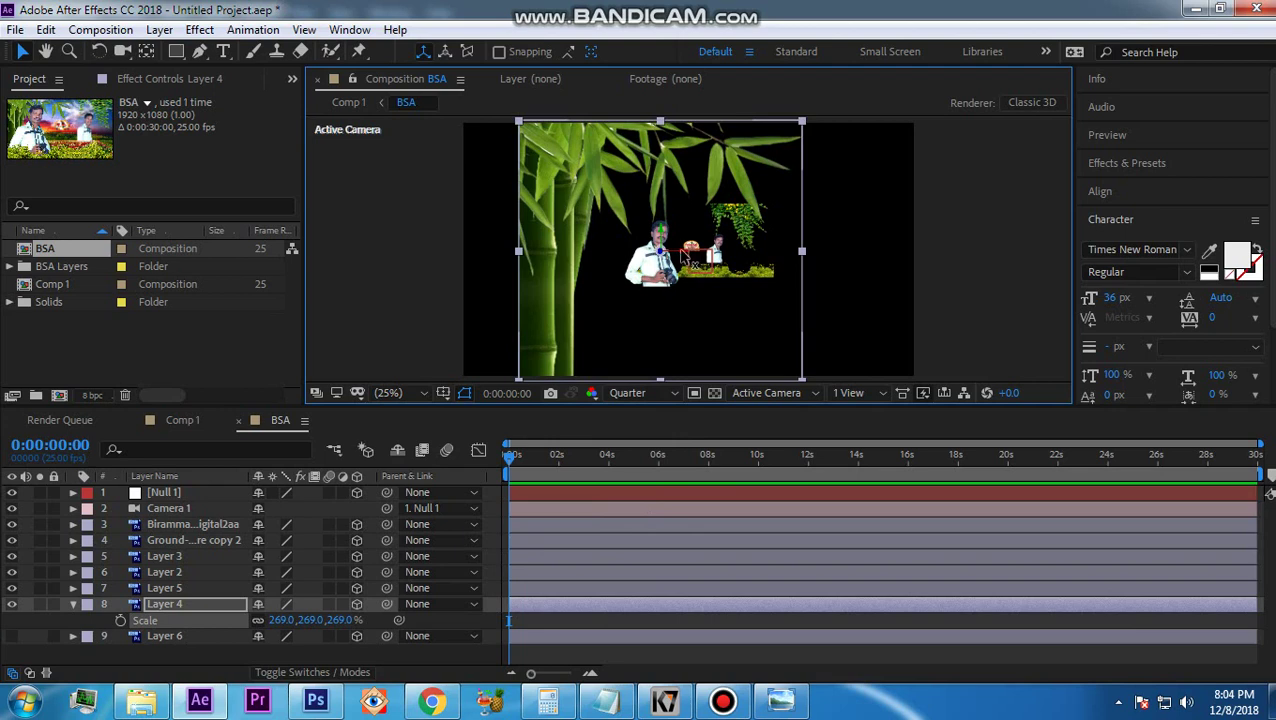
pyautogui.moveTo(686, 258); pyautogui.dragTo(537, 262)
# Scale the vine Layer 5 to 454% and move it toward the right edge
pyautogui.click(186, 589)
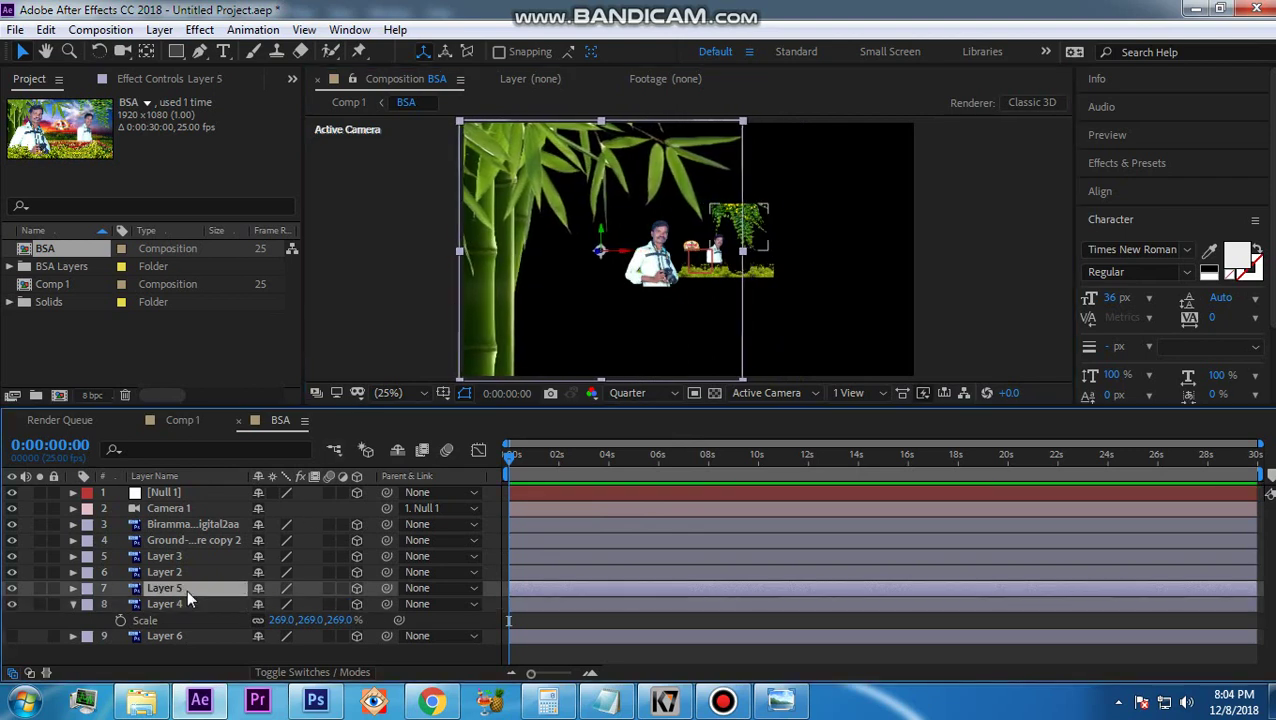
pyautogui.press('s')
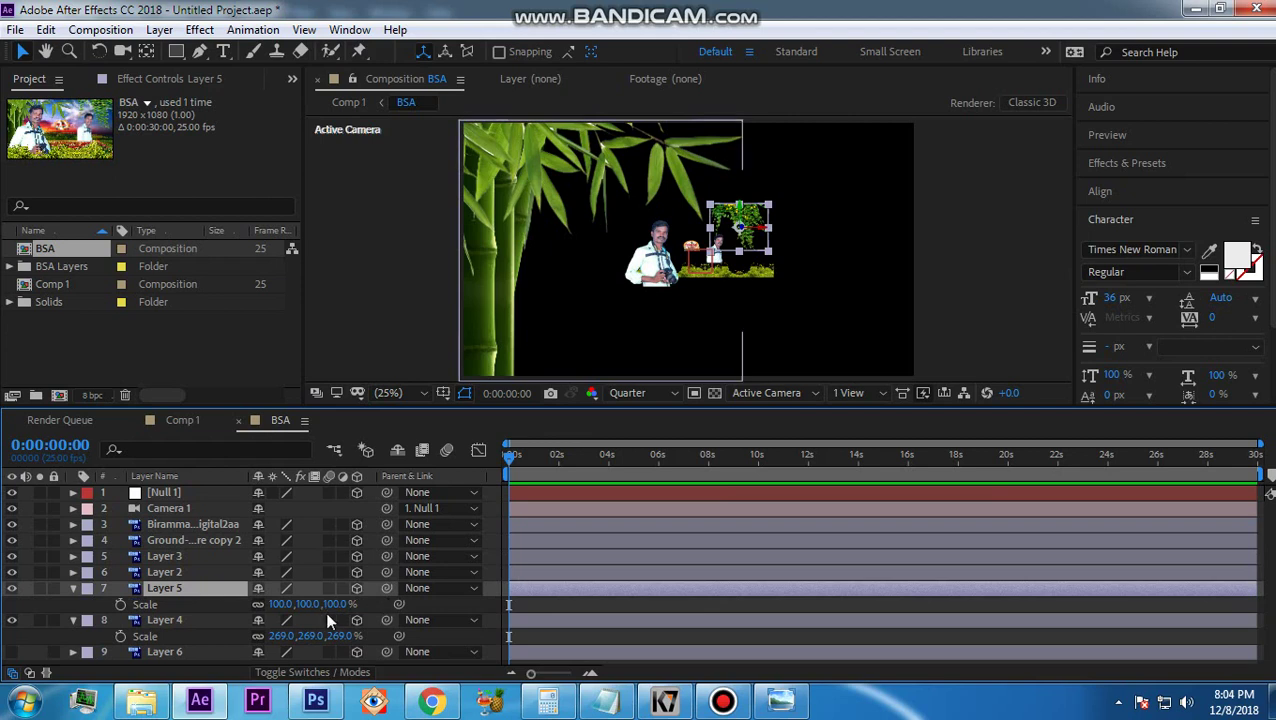
pyautogui.moveTo(308, 604); pyautogui.dragTo(690, 656)
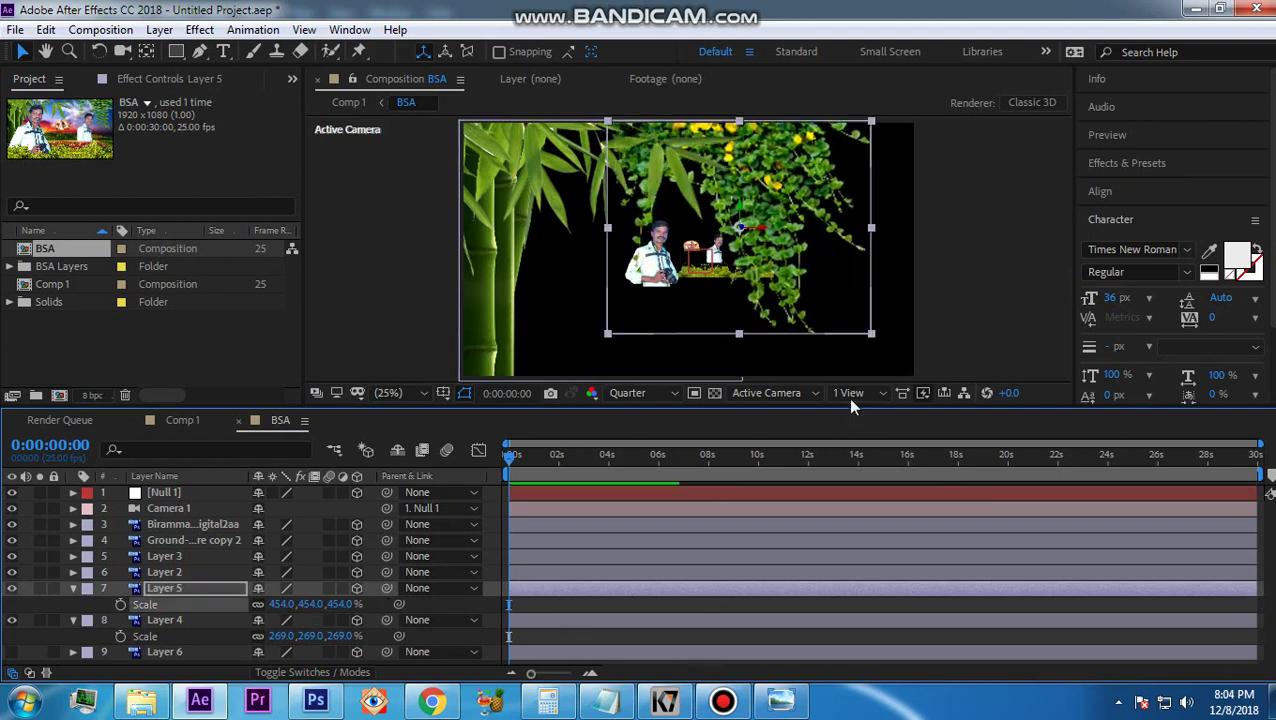
pyautogui.moveTo(763, 234); pyautogui.dragTo(890, 235)
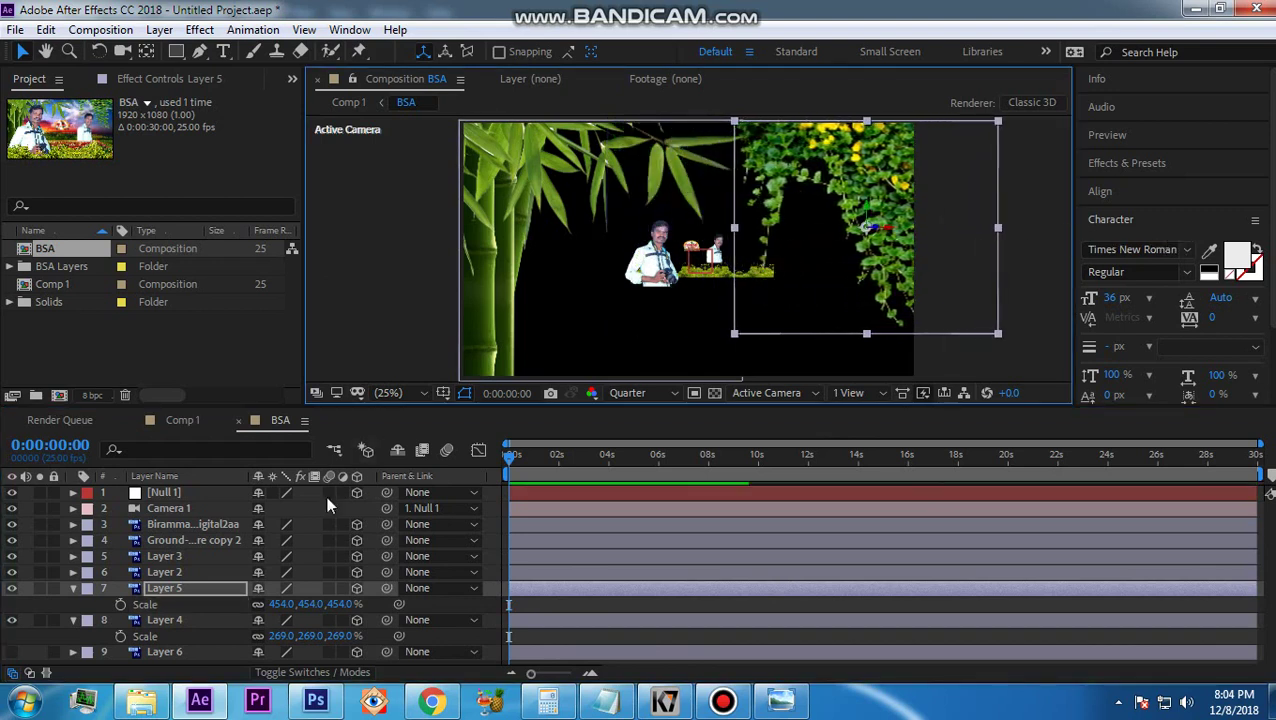
# Bring the man in Layer 2 forward toward the camera and settle his scale at 285%
pyautogui.click(181, 573)
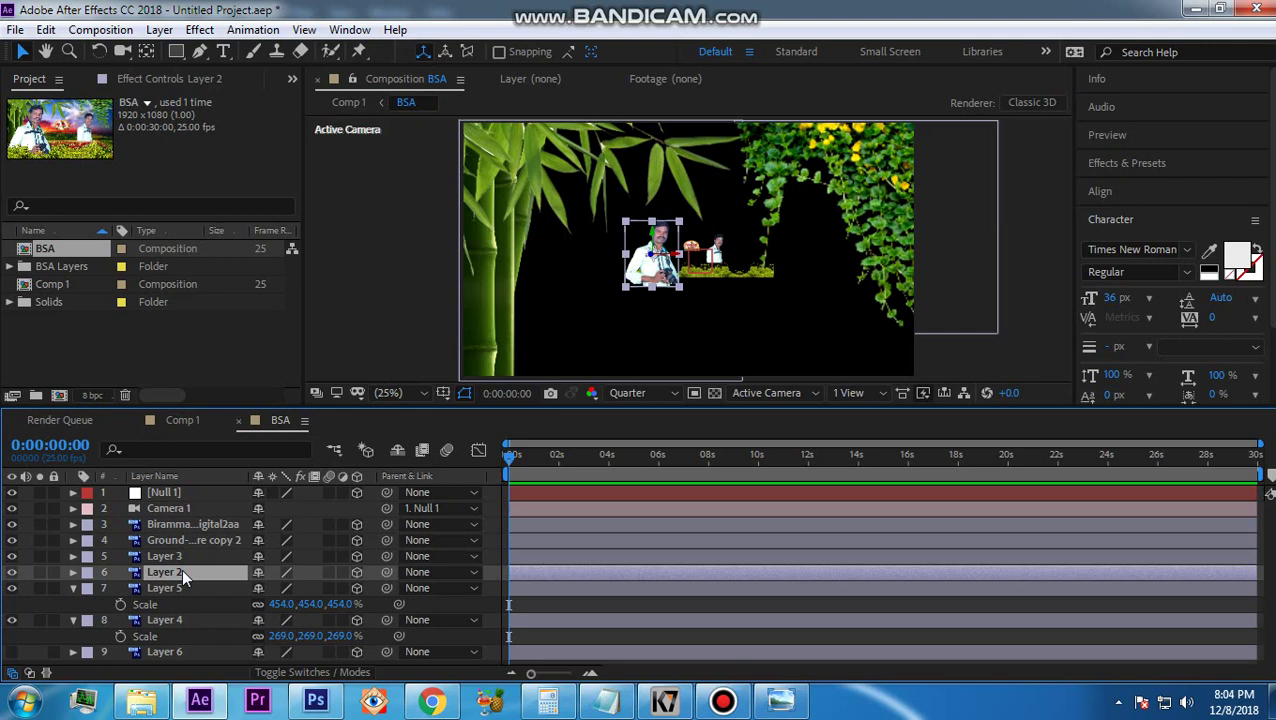
pyautogui.press('s')
pyautogui.moveTo(272, 588); pyautogui.dragTo(330, 588)
pyautogui.moveTo(442, 604); pyautogui.dragTo(495, 604)
pyautogui.click(730, 262)
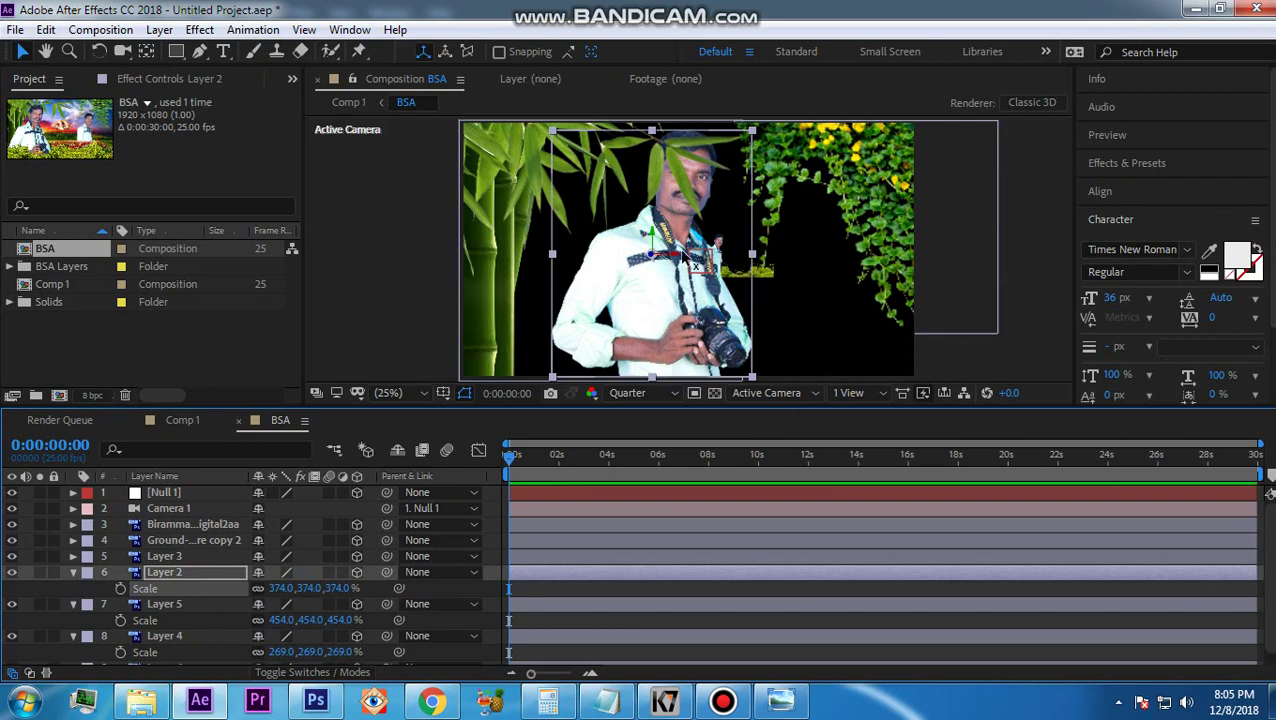
pyautogui.moveTo(660, 260); pyautogui.dragTo(513, 275)
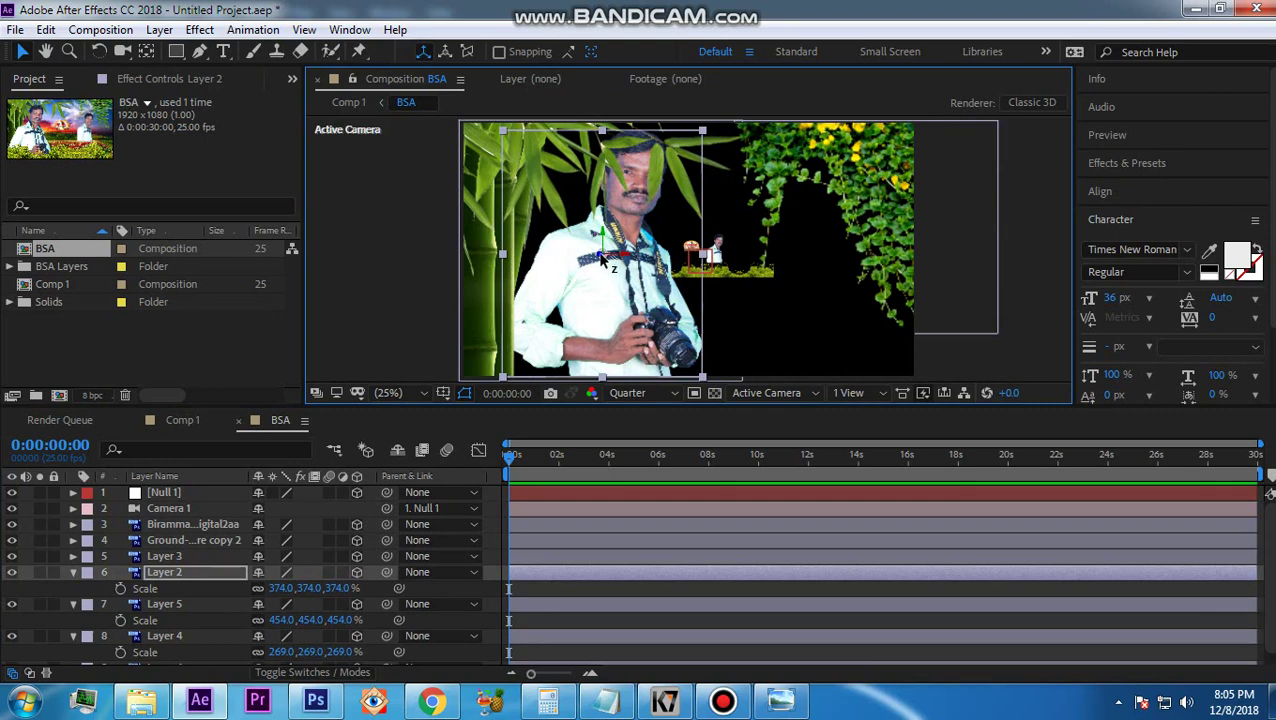
pyautogui.moveTo(603, 258); pyautogui.dragTo(195, 345)
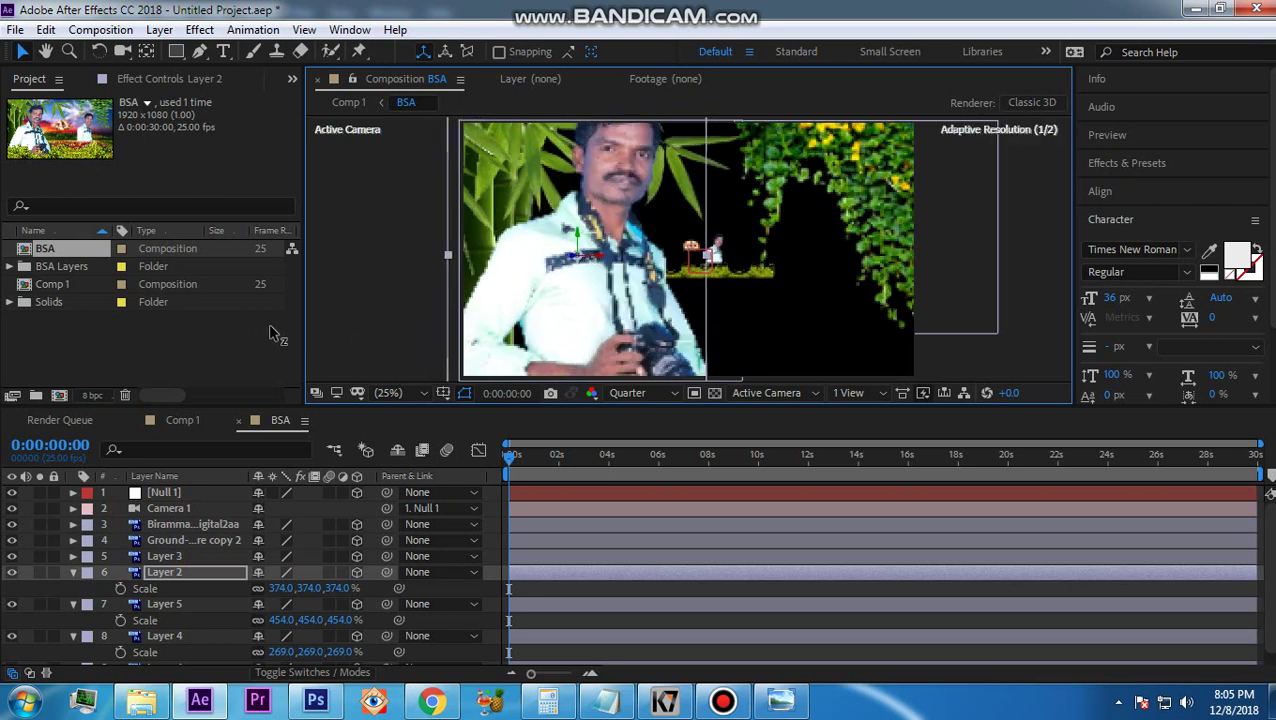
pyautogui.moveTo(275, 588); pyautogui.dragTo(221, 613)
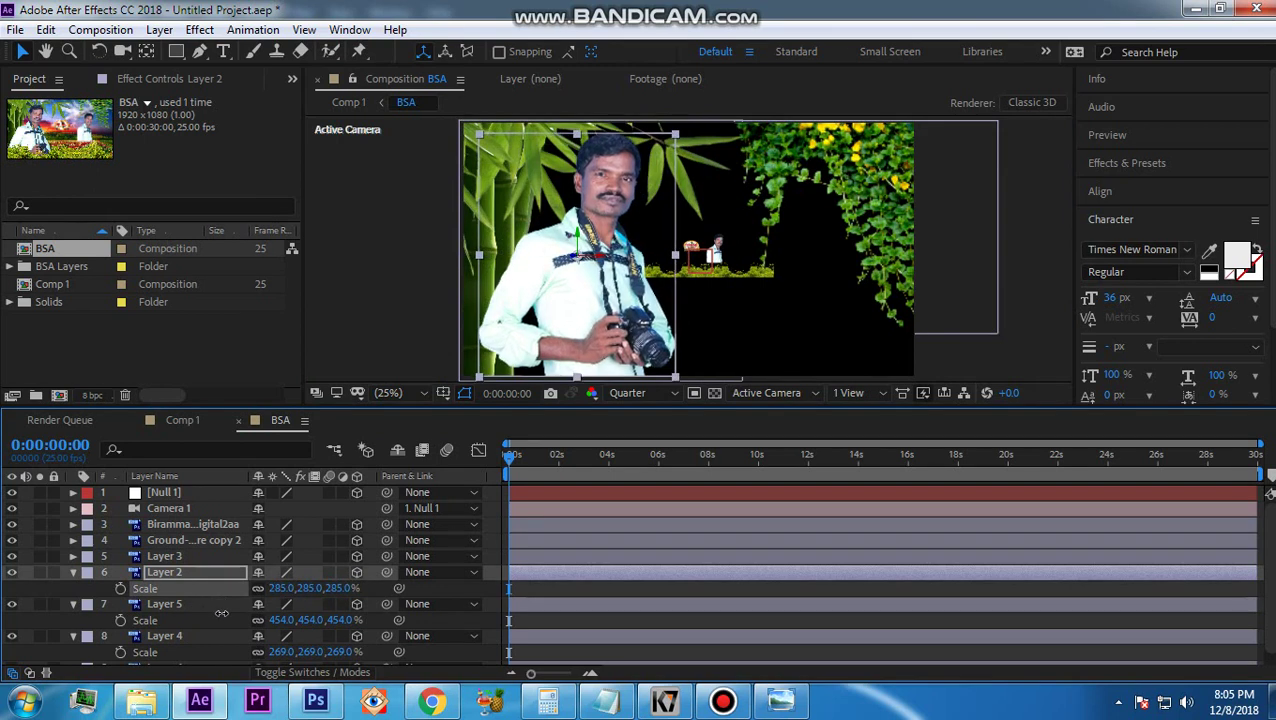
pyautogui.click(172, 557)
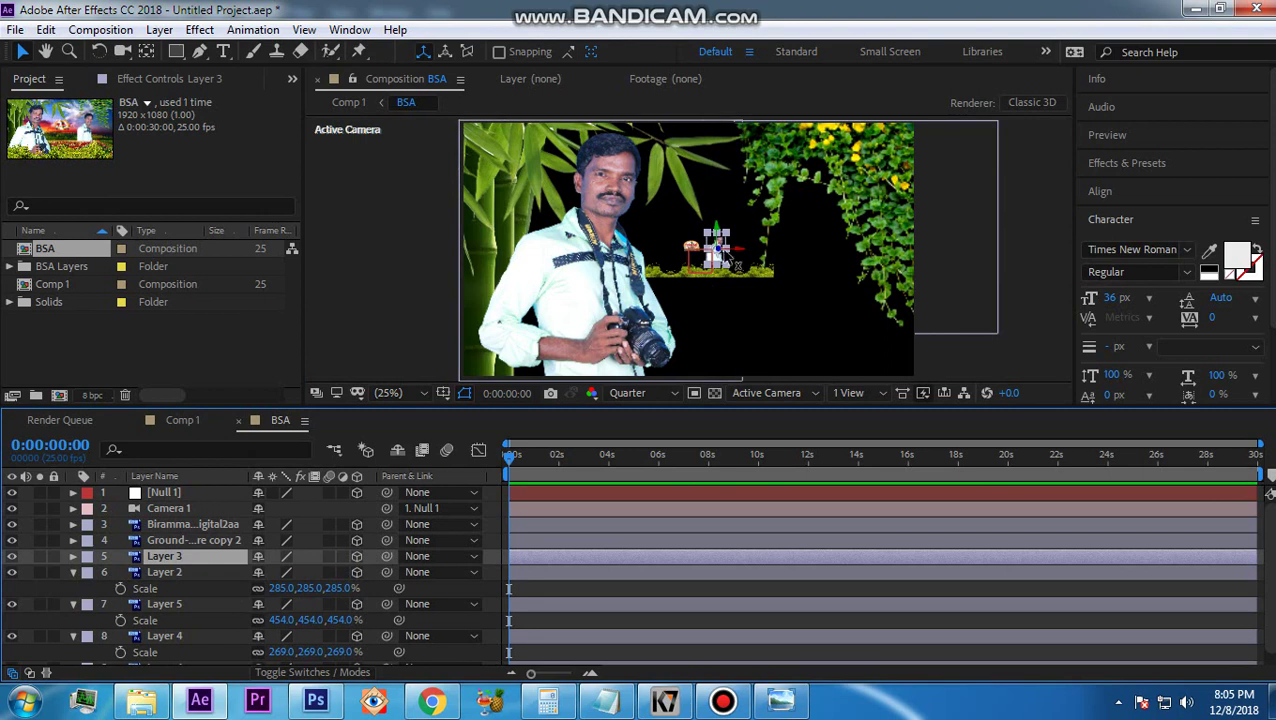
# Scale the Layer 3 figure to 231% and move it right
pyautogui.press('s')
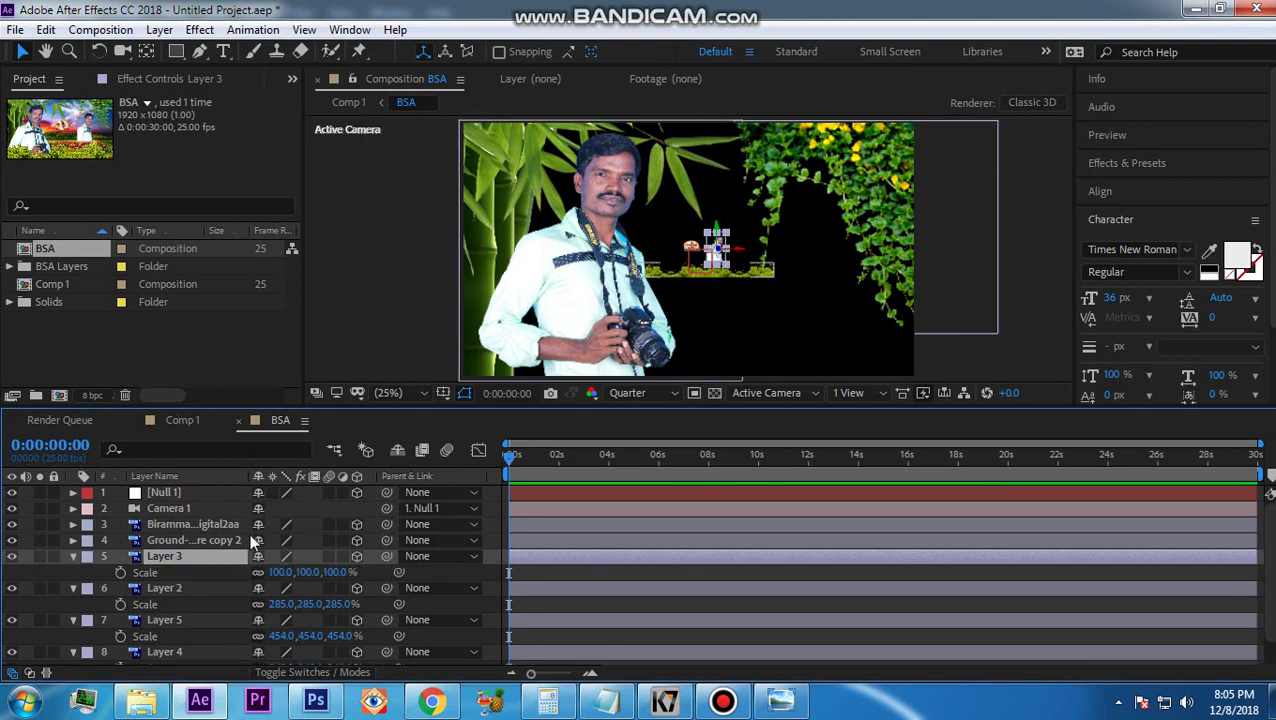
pyautogui.moveTo(278, 572); pyautogui.dragTo(385, 588)
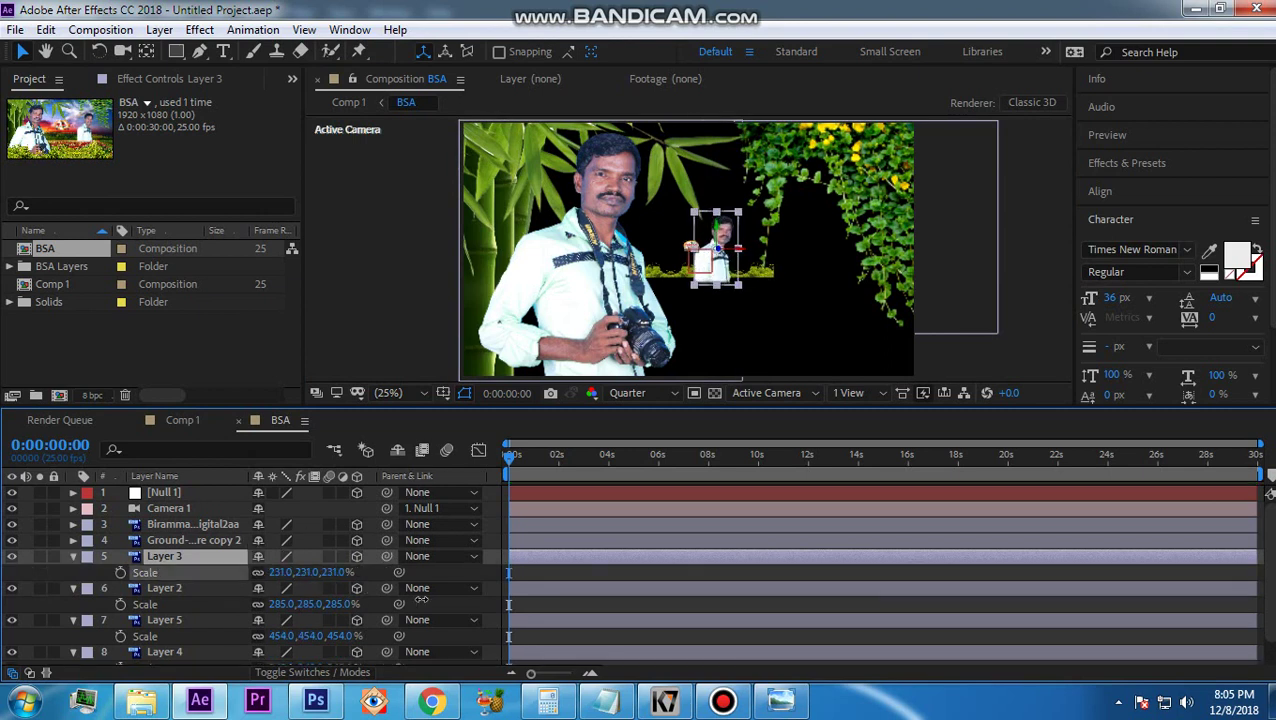
pyautogui.moveTo(750, 259); pyautogui.dragTo(850, 262)
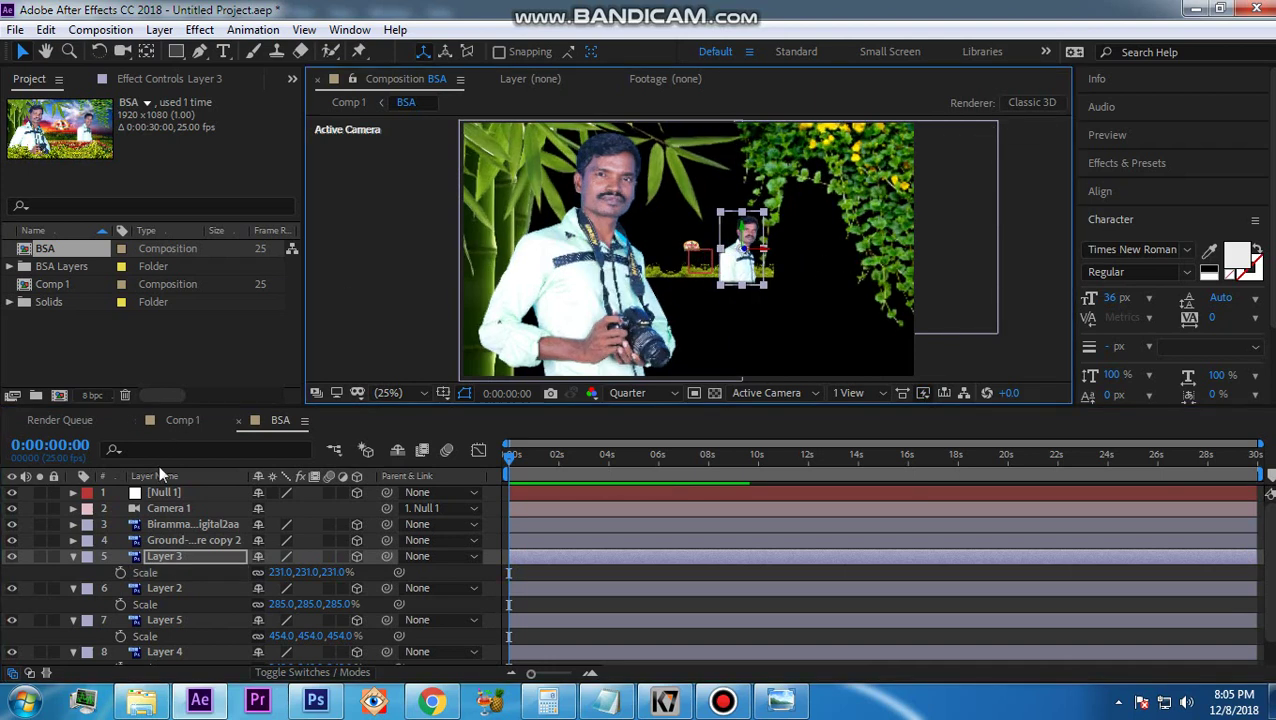
# Enlarge the grass strip to 414% and bring it toward the camera
pyautogui.click(183, 540)
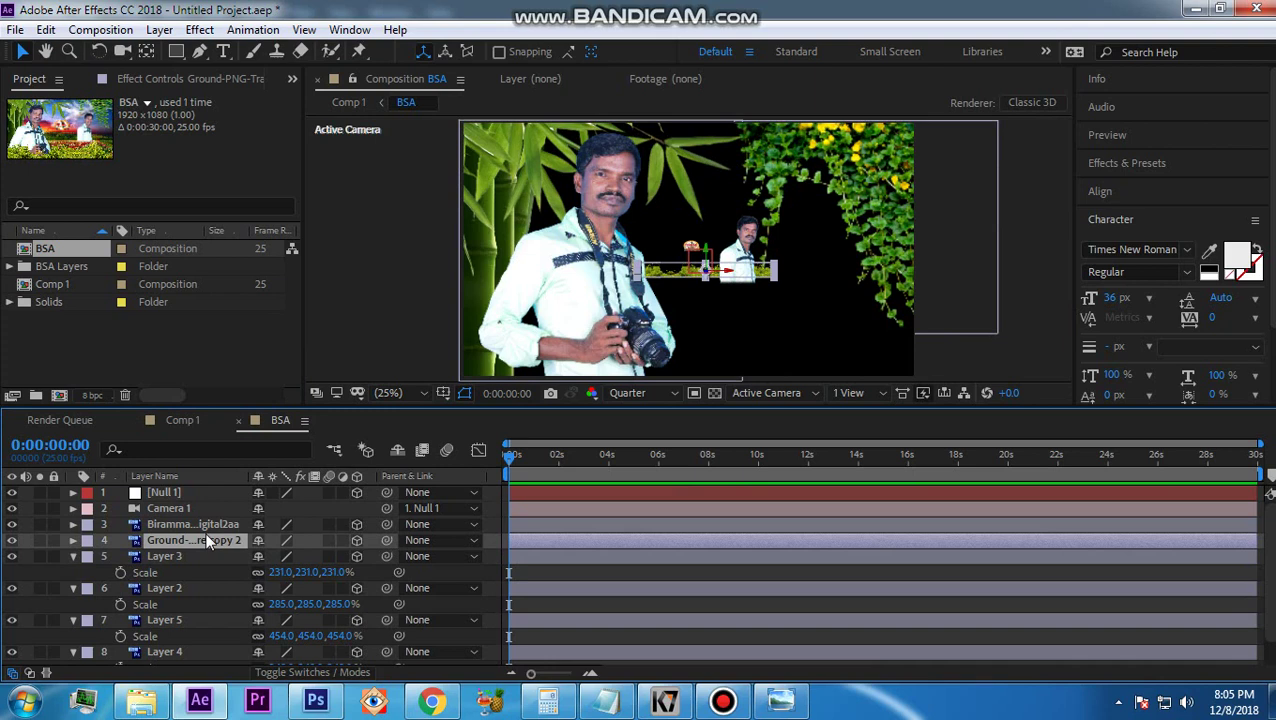
pyautogui.press('s')
pyautogui.moveTo(305, 556); pyautogui.dragTo(641, 622)
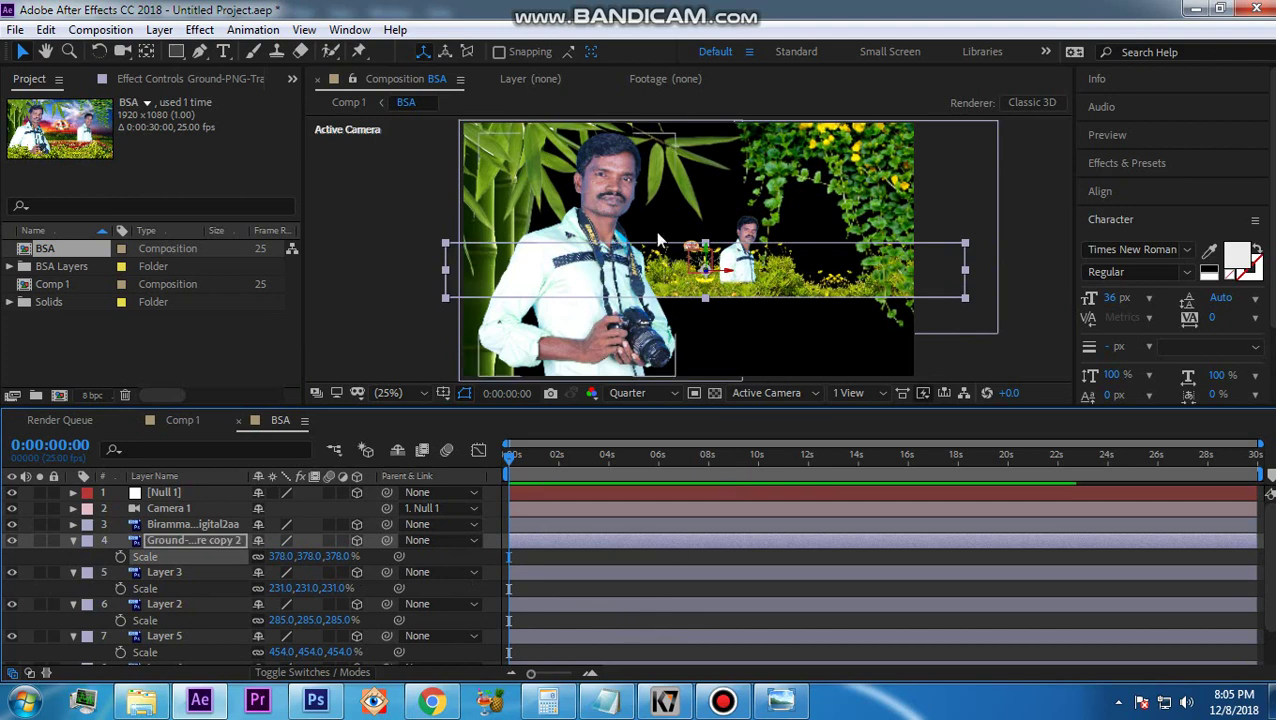
pyautogui.moveTo(705, 270); pyautogui.dragTo(1040, 276)
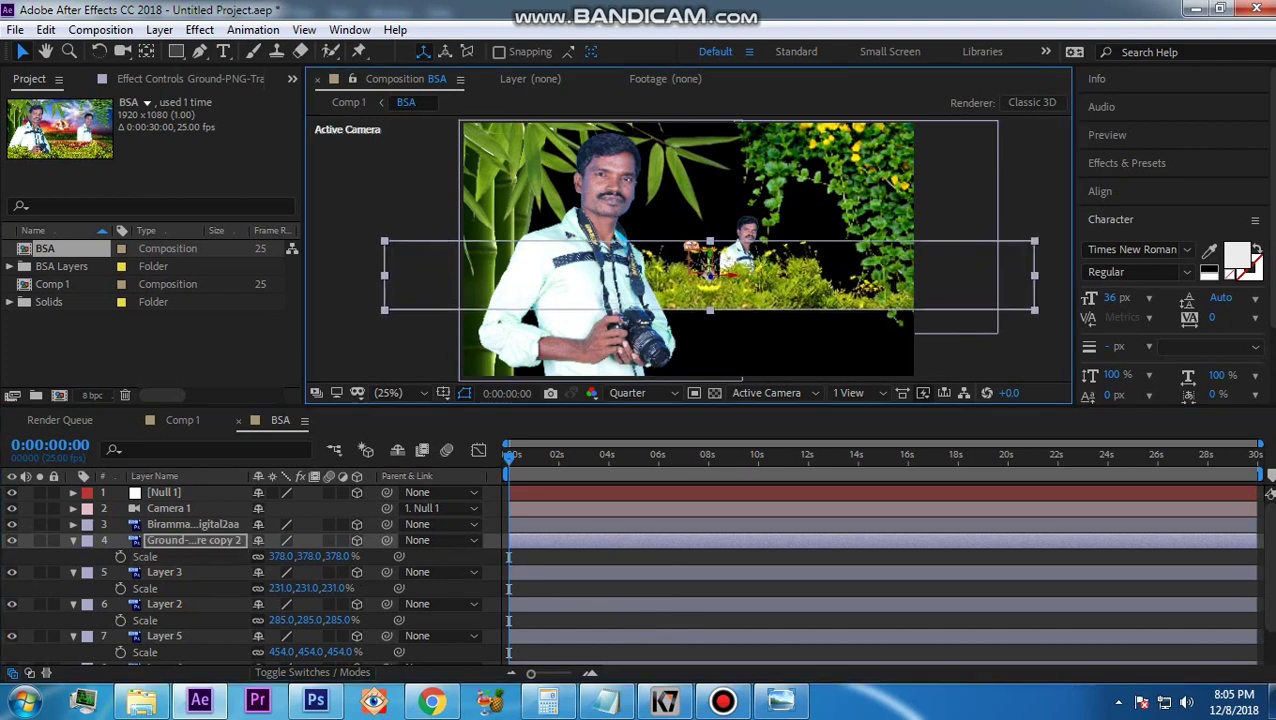
pyautogui.moveTo(708, 283); pyautogui.dragTo(722, 292)
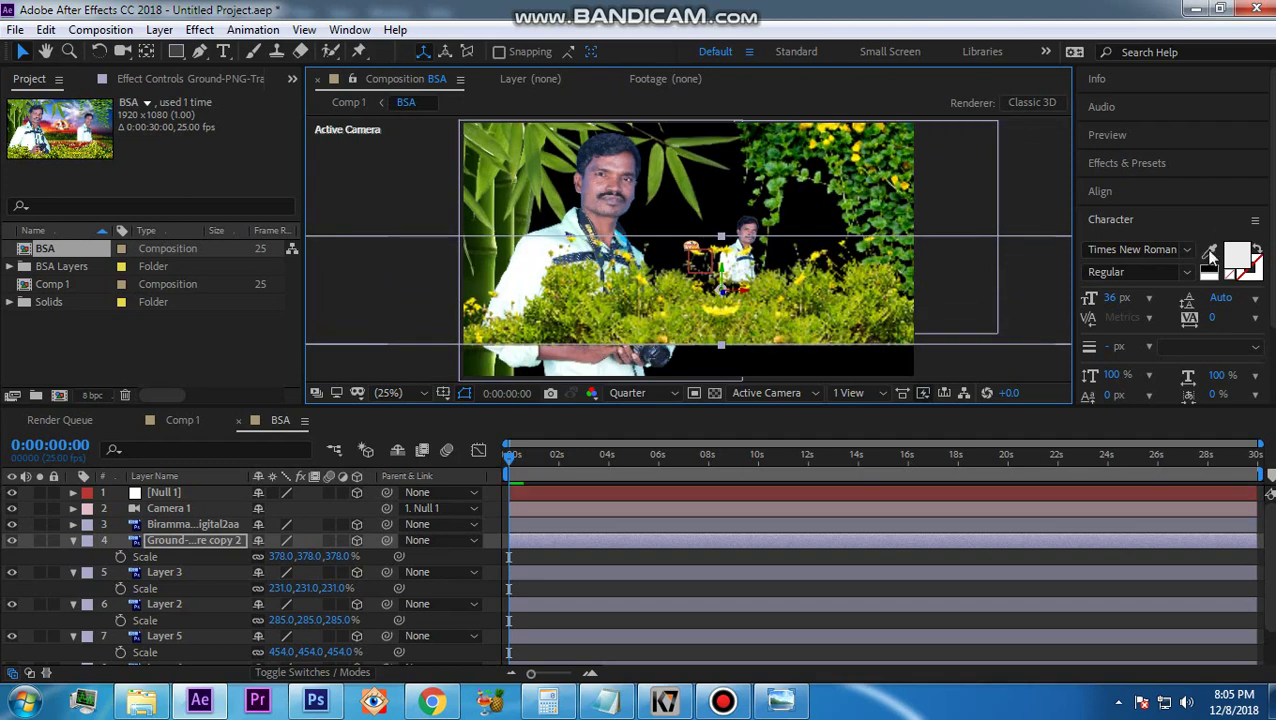
# Reduce the grass strip to about 182%, set it along the frame bottom, and preview
pyautogui.press('s')
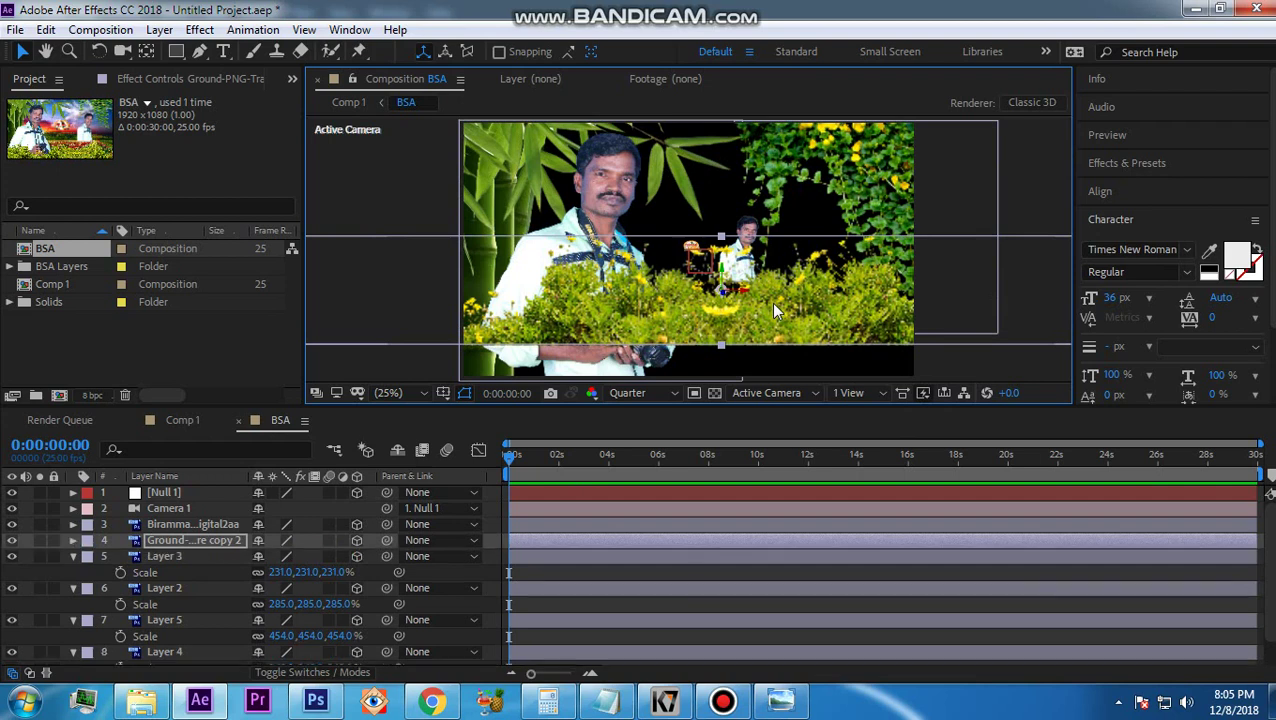
pyautogui.press('s')
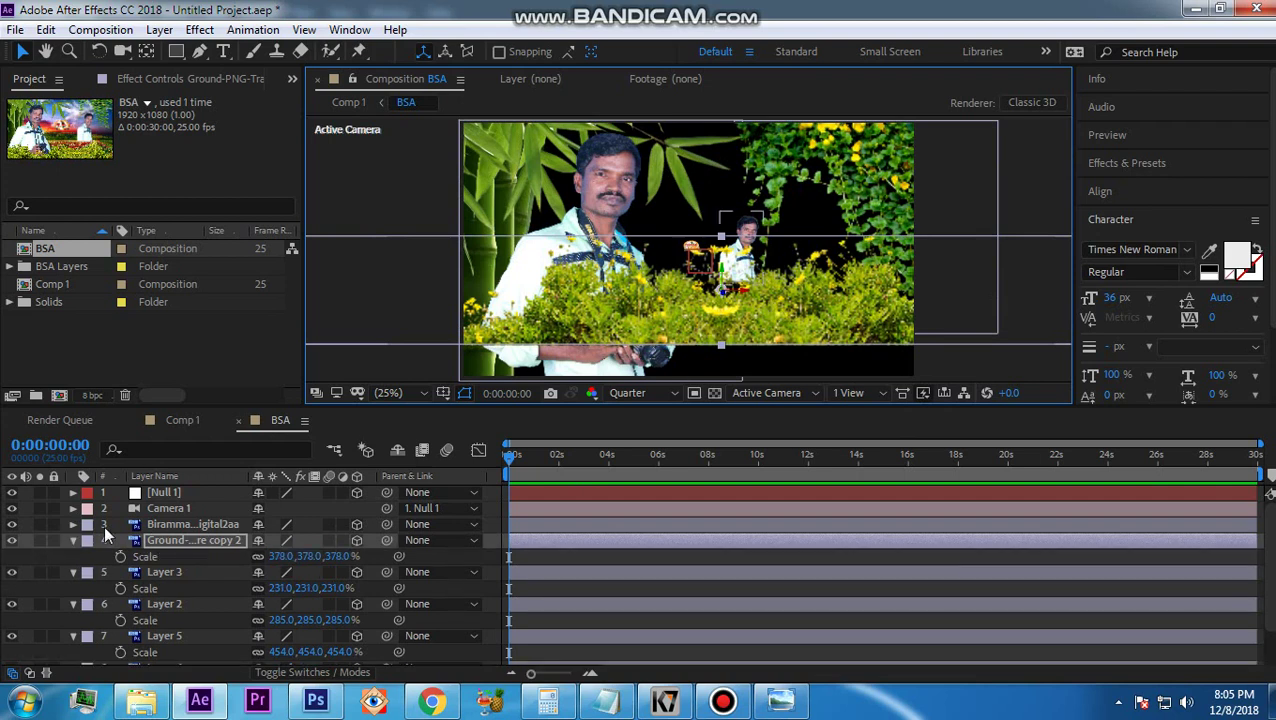
pyautogui.moveTo(315, 565); pyautogui.dragTo(199, 563)
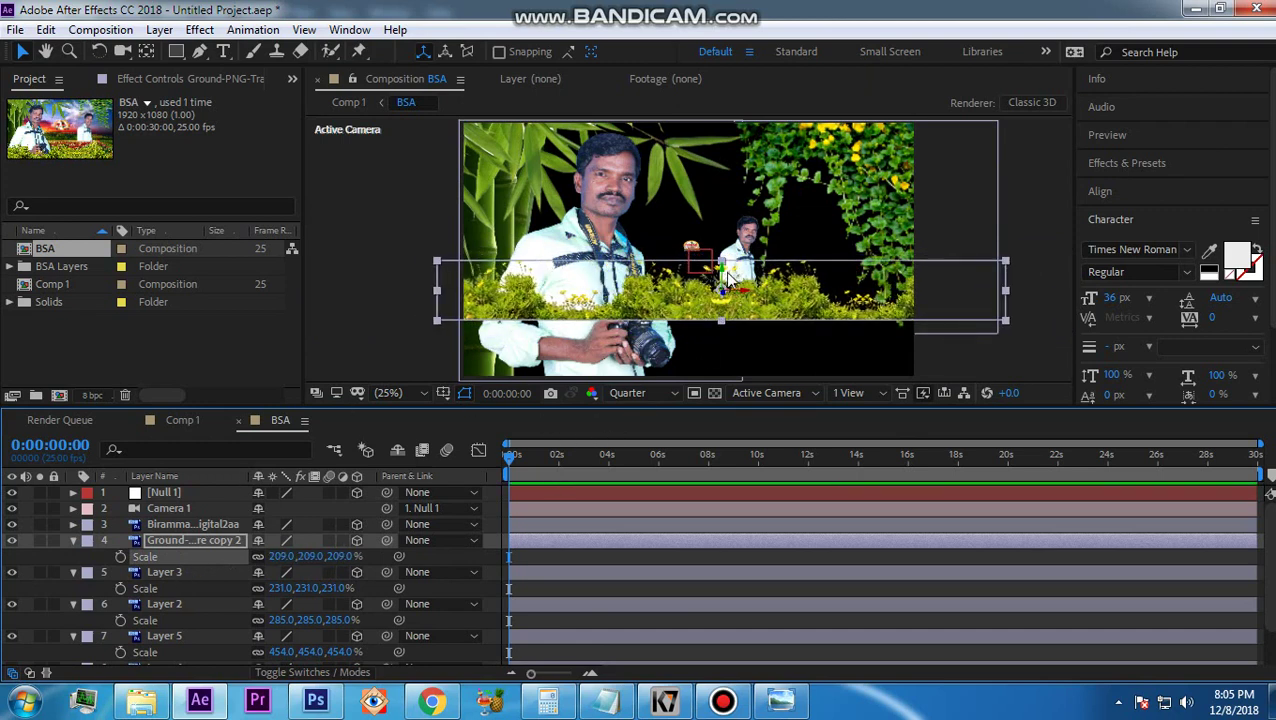
pyautogui.moveTo(721, 276); pyautogui.dragTo(717, 383)
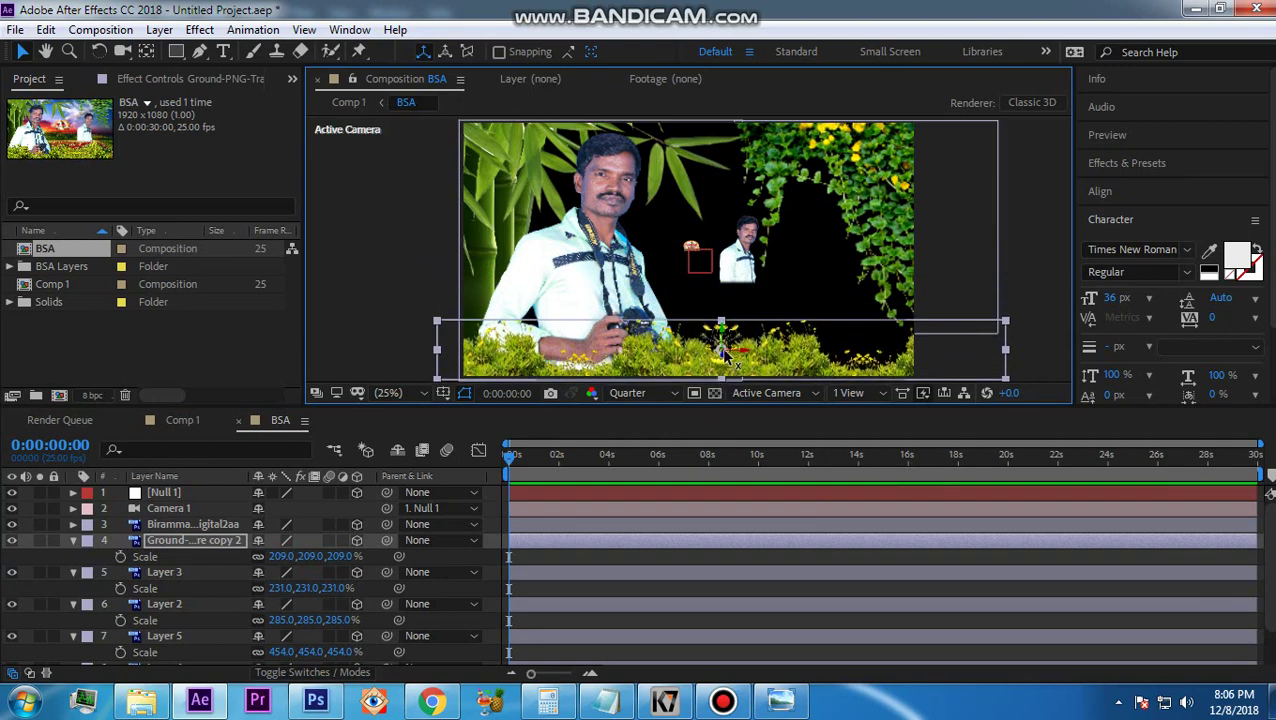
pyautogui.moveTo(721, 352); pyautogui.dragTo(1049, 338)
pyautogui.moveTo(727, 357); pyautogui.dragTo(732, 300)
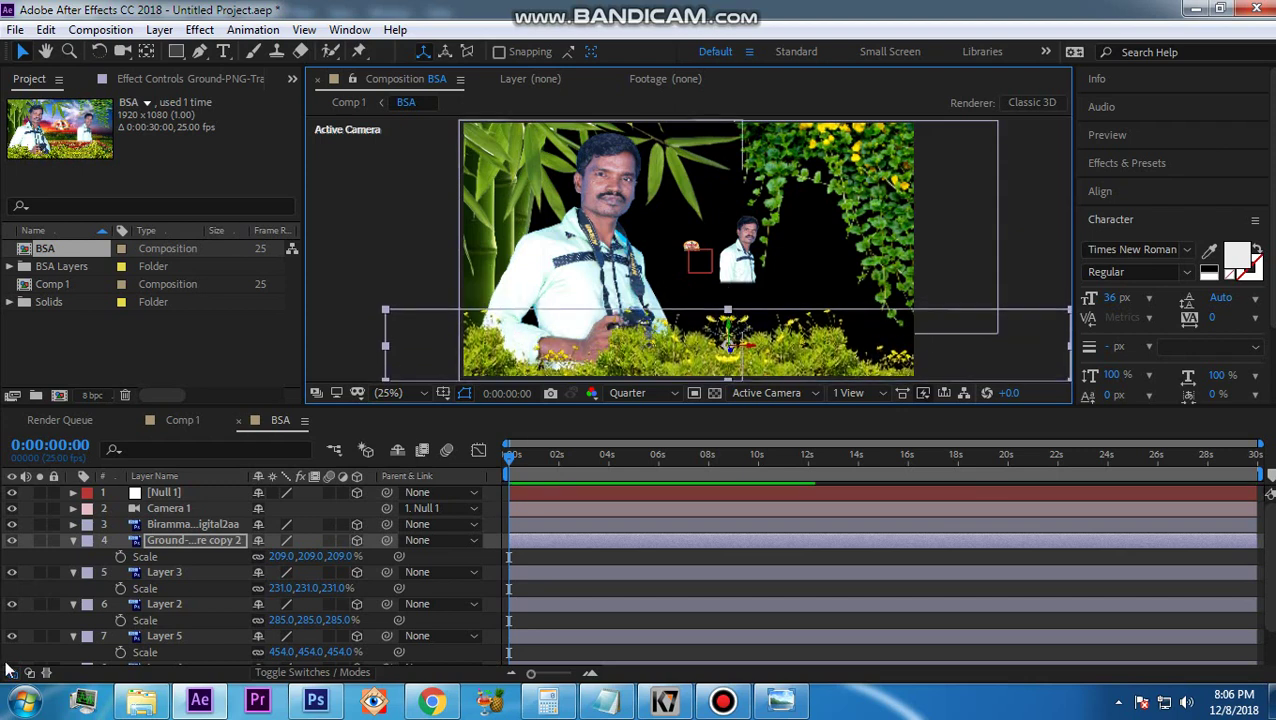
pyautogui.moveTo(285, 556); pyautogui.dragTo(255, 556)
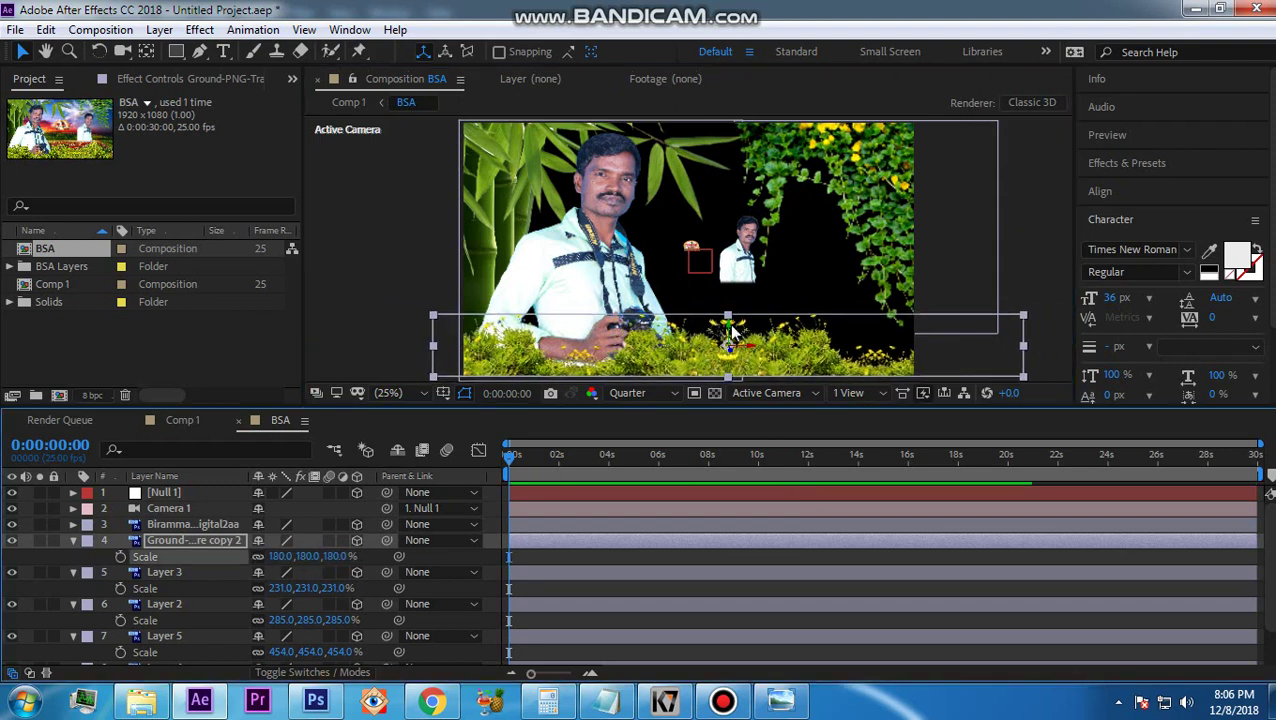
pyautogui.moveTo(732, 331); pyautogui.dragTo(731, 339)
pyautogui.press('space')
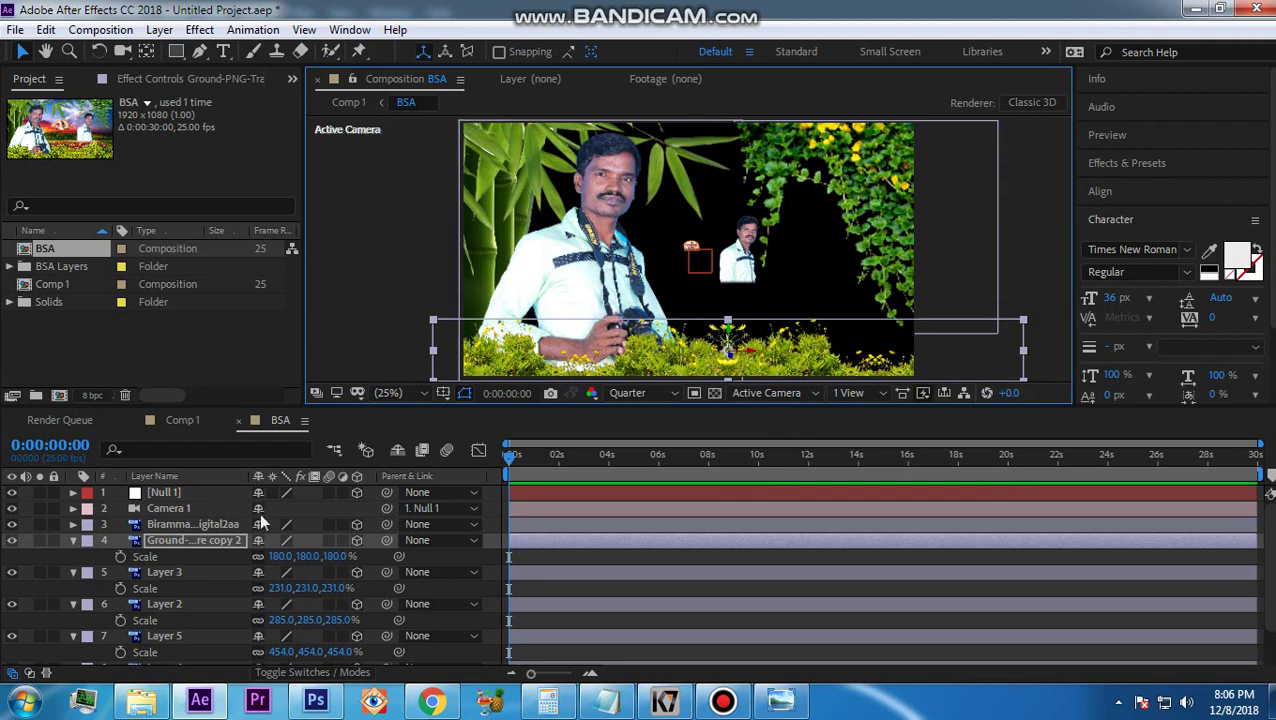
# Scale the small photo layer to about 172%
pyautogui.click(173, 527)
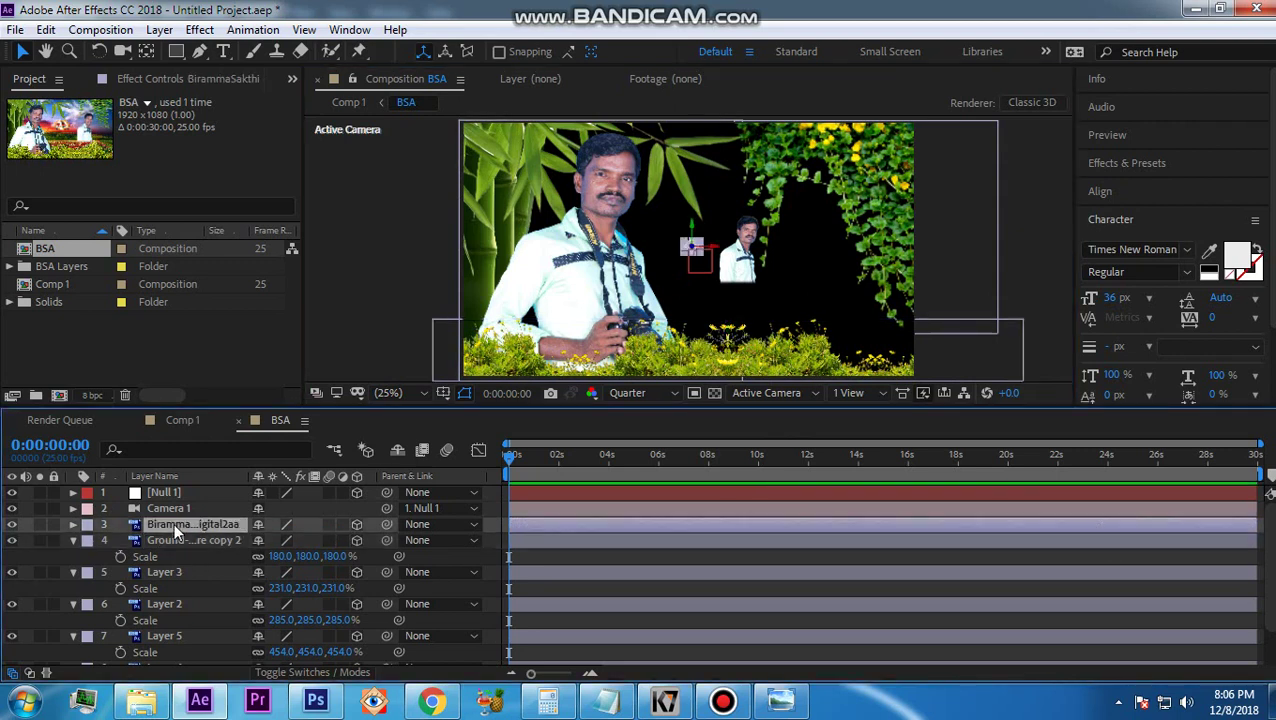
pyautogui.press('s')
pyautogui.moveTo(270, 541); pyautogui.dragTo(362, 558)
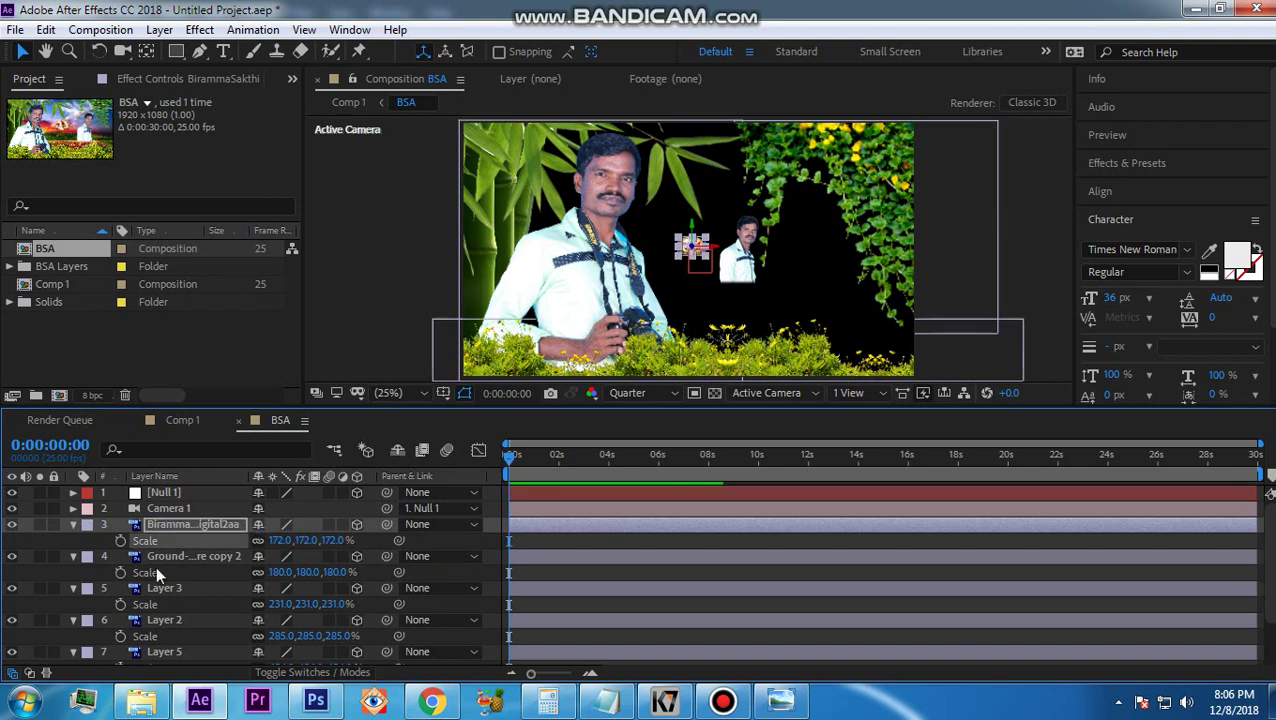
# Collapse the expanded Scale rows of the other layers
pyautogui.click(73, 525)
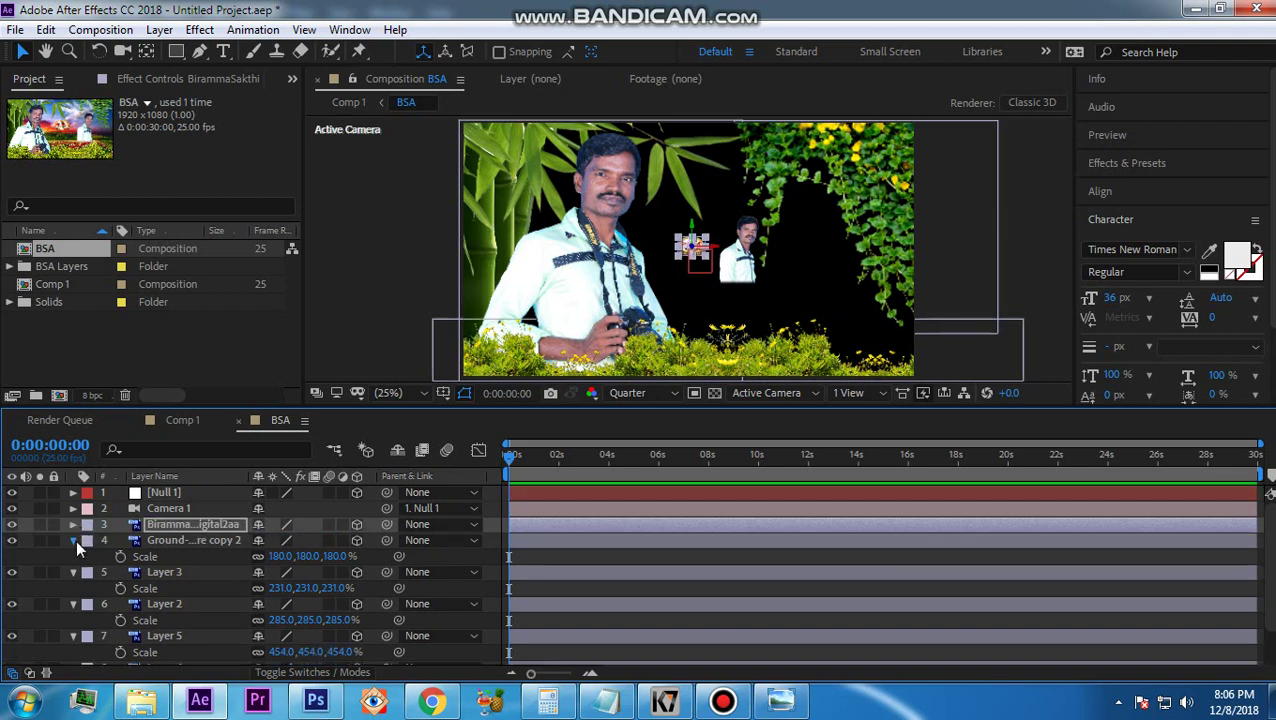
pyautogui.click(74, 540)
pyautogui.click(72, 556)
pyautogui.click(72, 572)
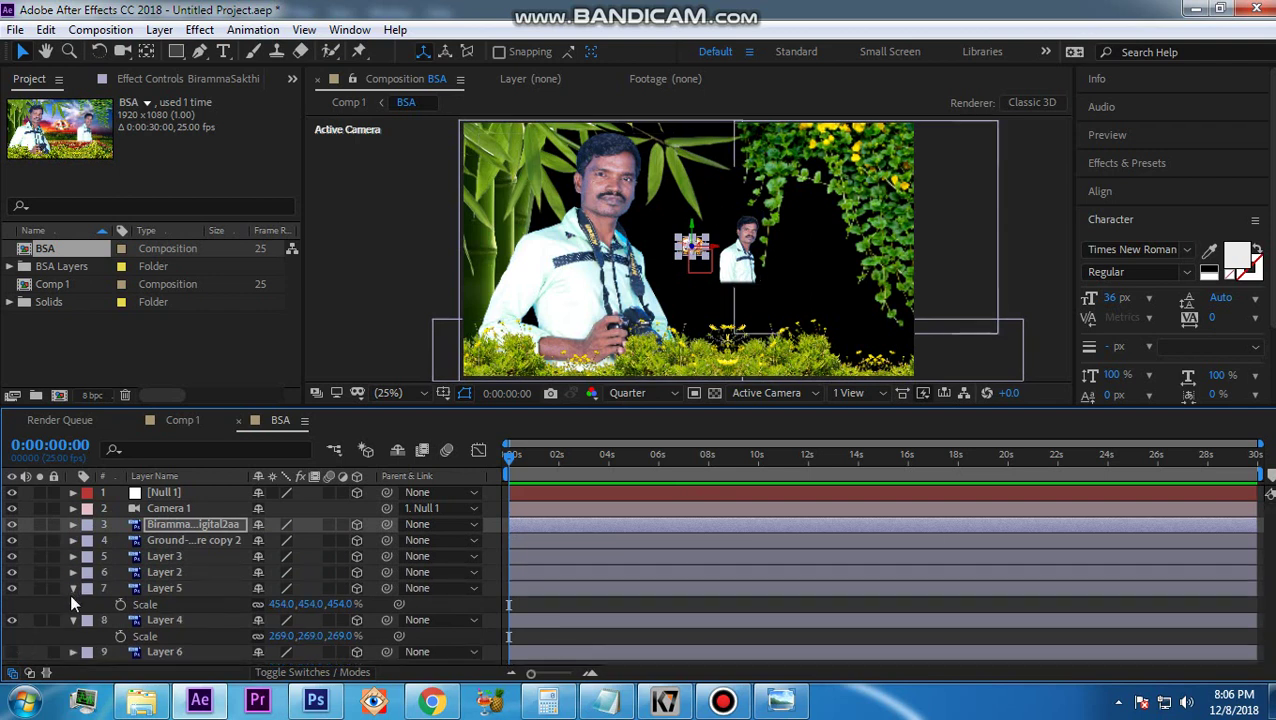
pyautogui.click(74, 588)
pyautogui.click(73, 604)
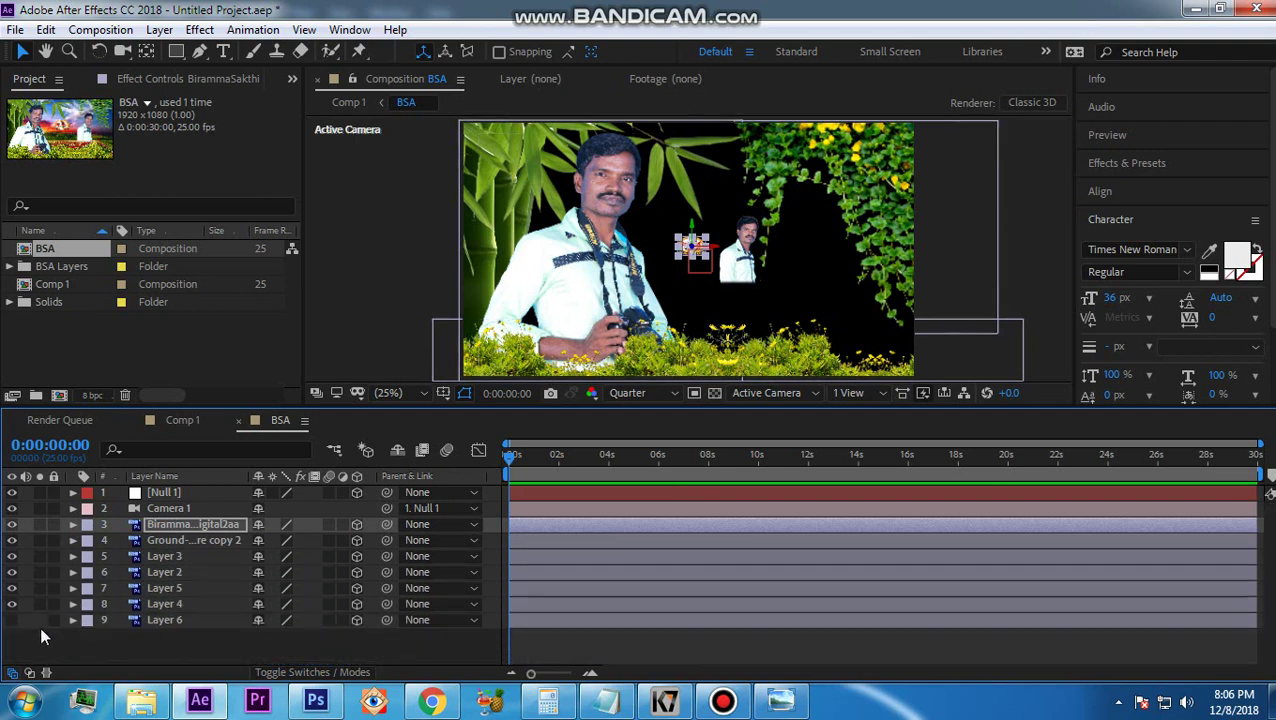
# Show Layer 6 again, push it back in depth, and scale it to 705%
pyautogui.click(167, 621)
pyautogui.click(12, 620)
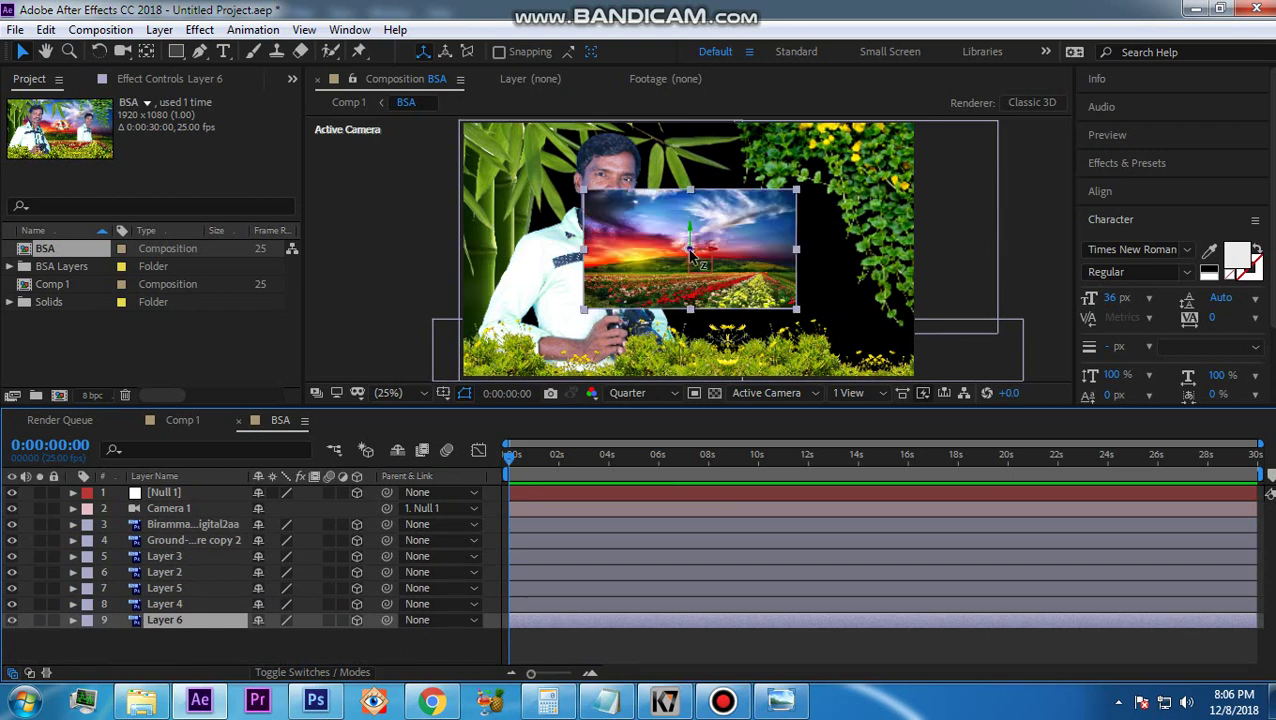
pyautogui.moveTo(690, 255); pyautogui.dragTo(40, 320)
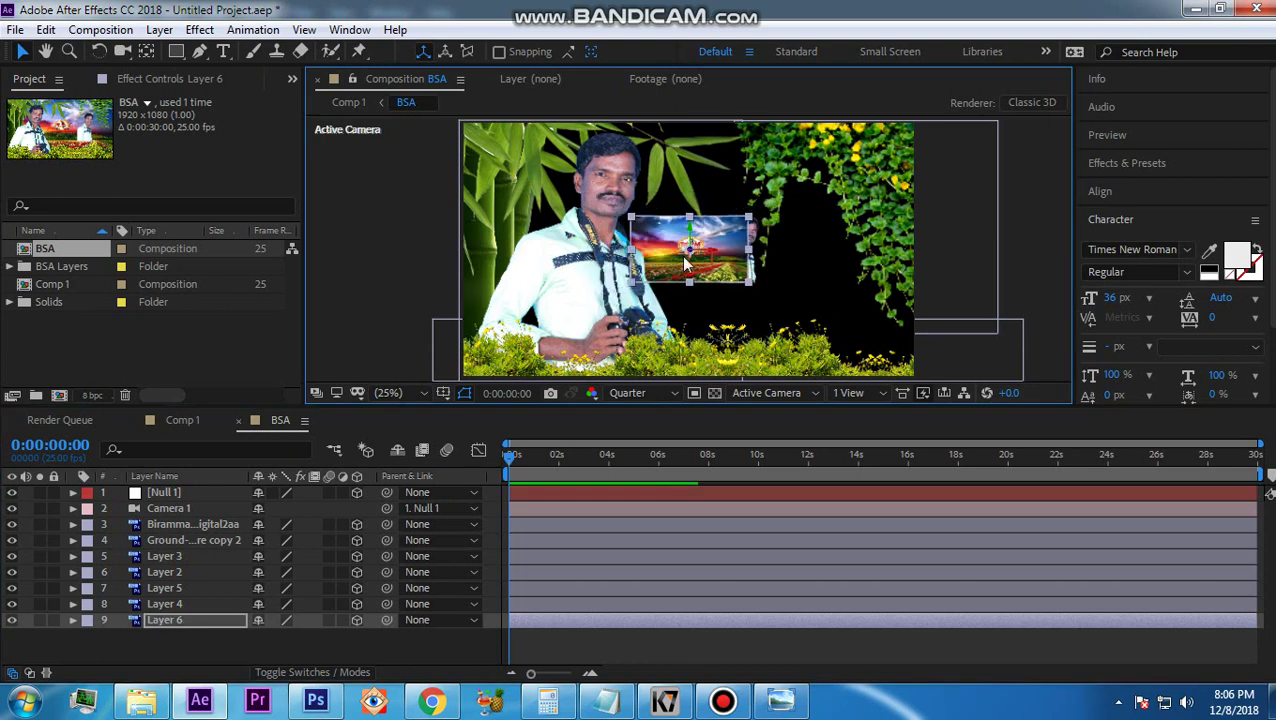
pyautogui.moveTo(690, 255); pyautogui.dragTo(560, 328)
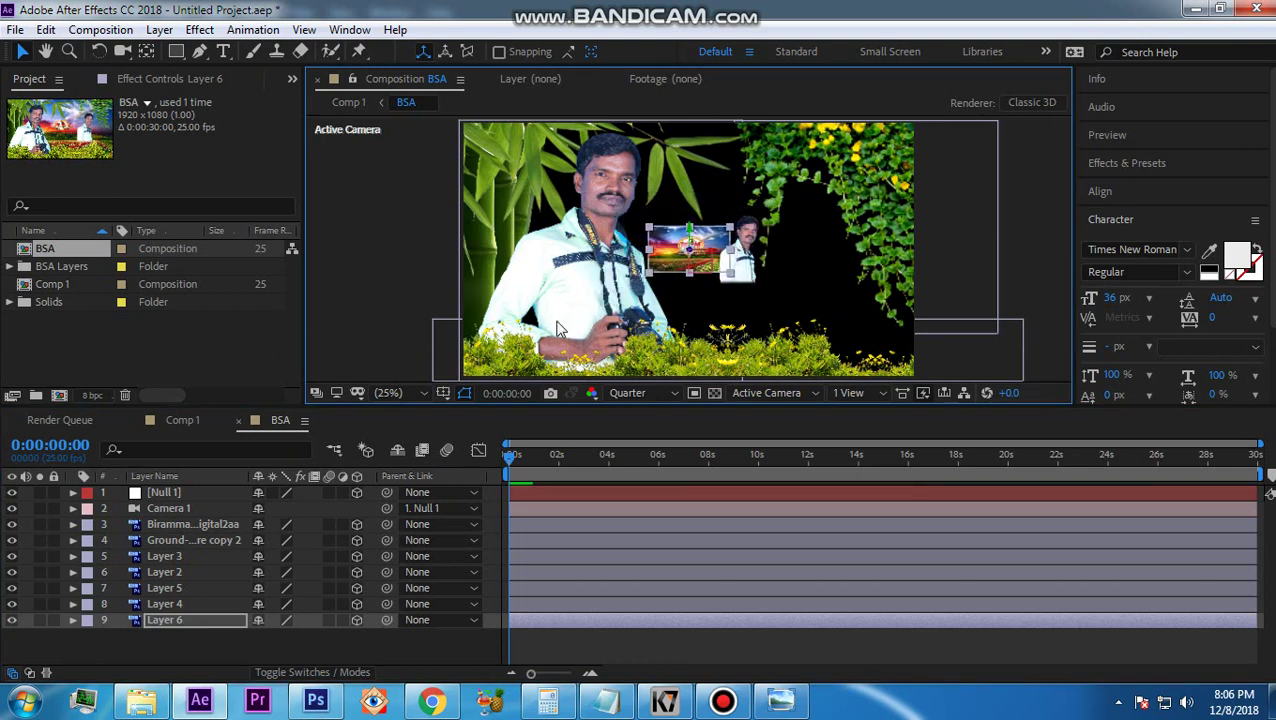
pyautogui.moveTo(688, 262); pyautogui.dragTo(612, 287)
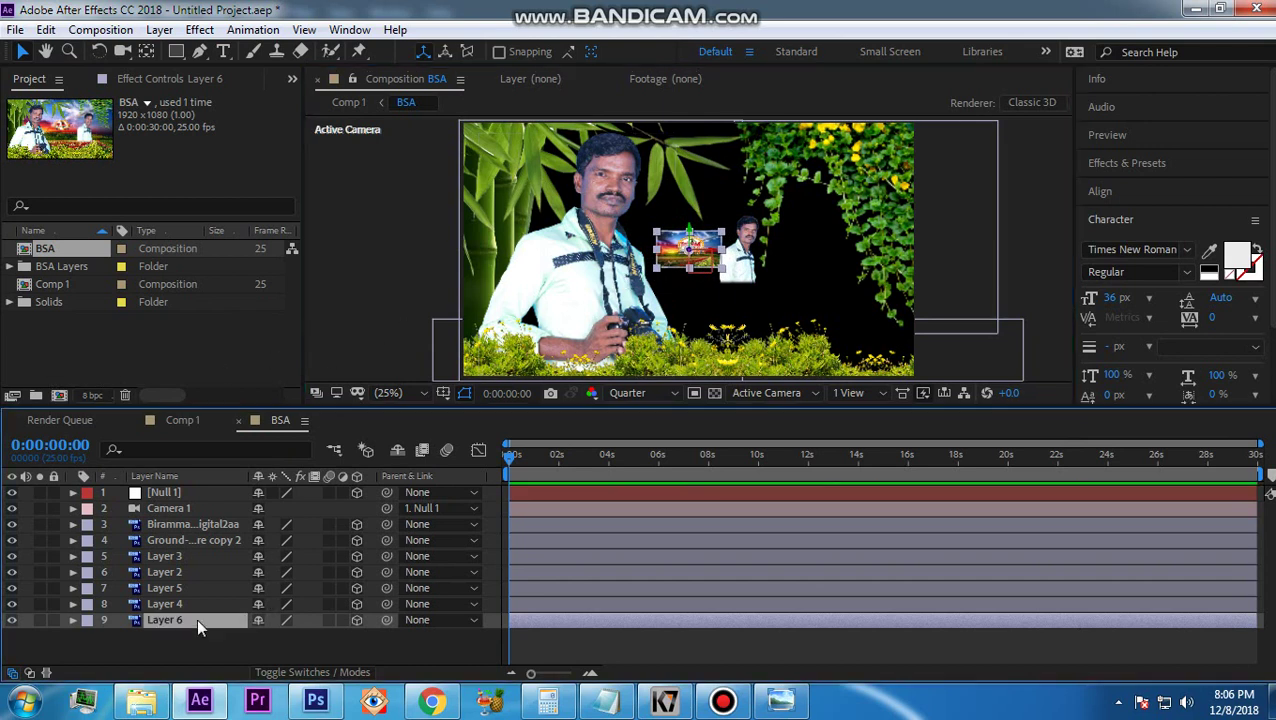
pyautogui.press('s')
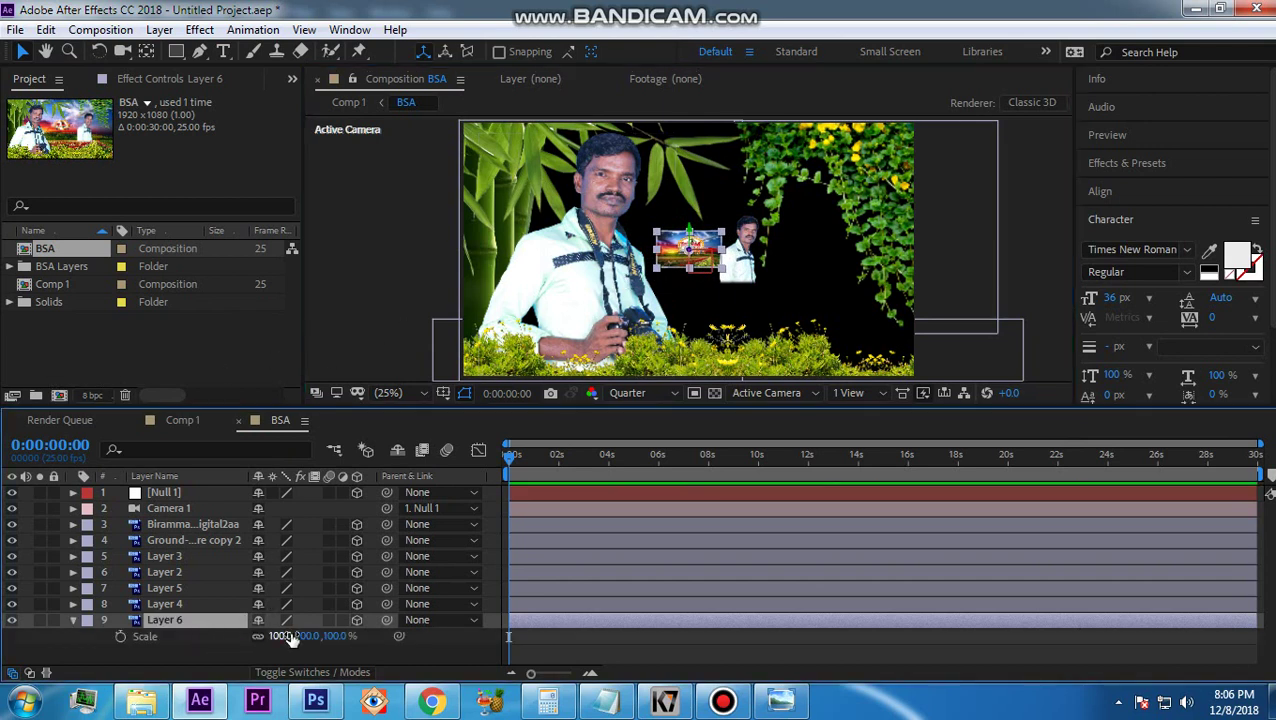
pyautogui.moveTo(306, 641); pyautogui.dragTo(960, 717)
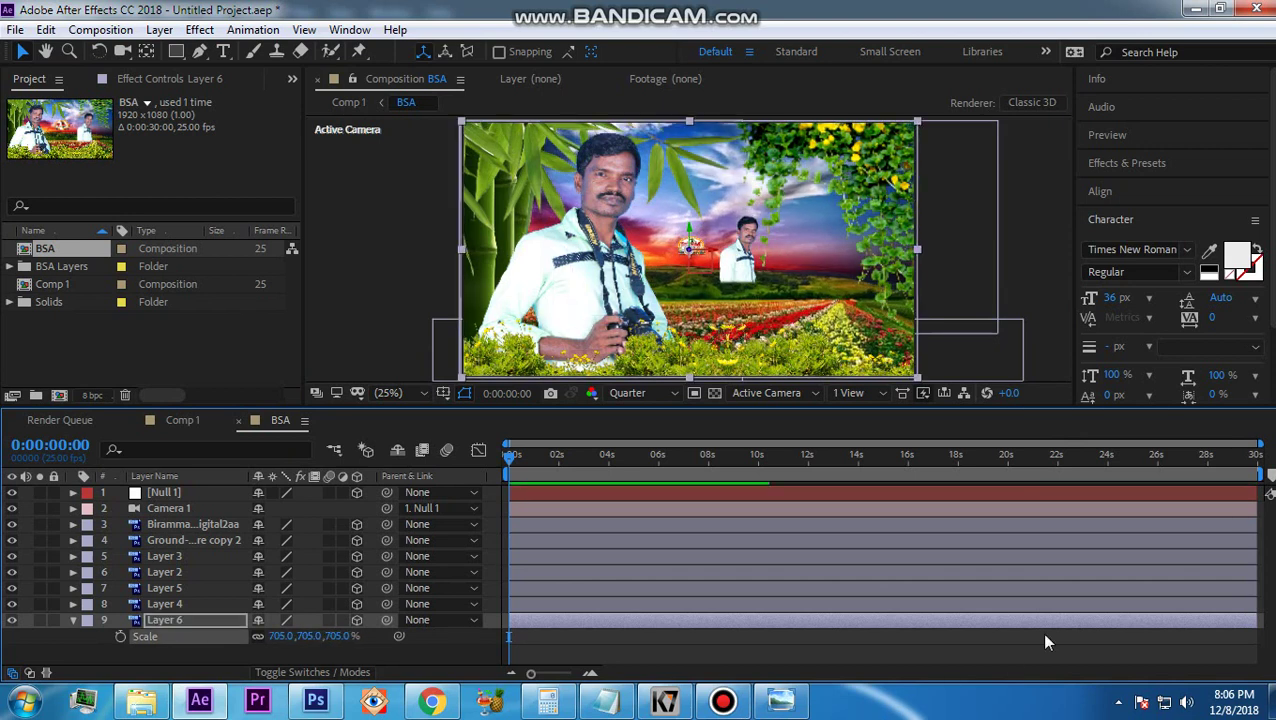
pyautogui.click(180, 525)
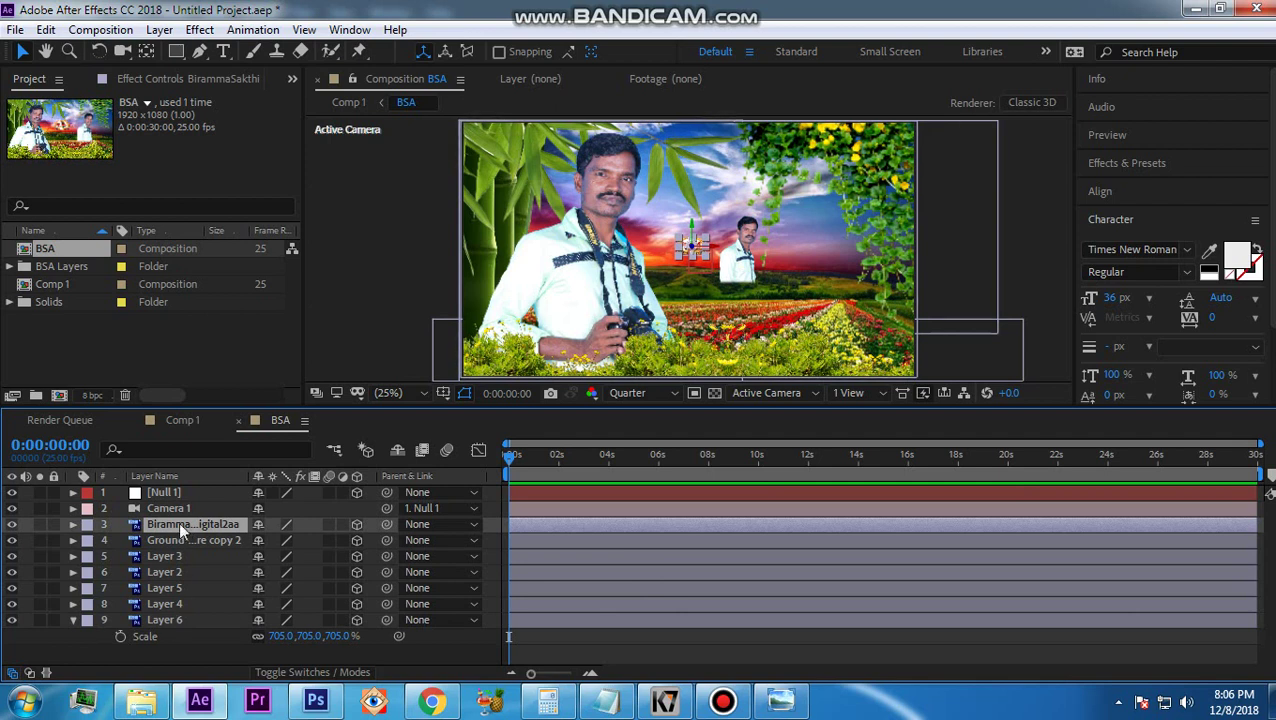
# Mark layers 3–9 as shy and hide them, leaving Null 1 and Camera 1
pyautogui.keyDown('shift'); pyautogui.click(175, 621); pyautogui.keyUp('shift')
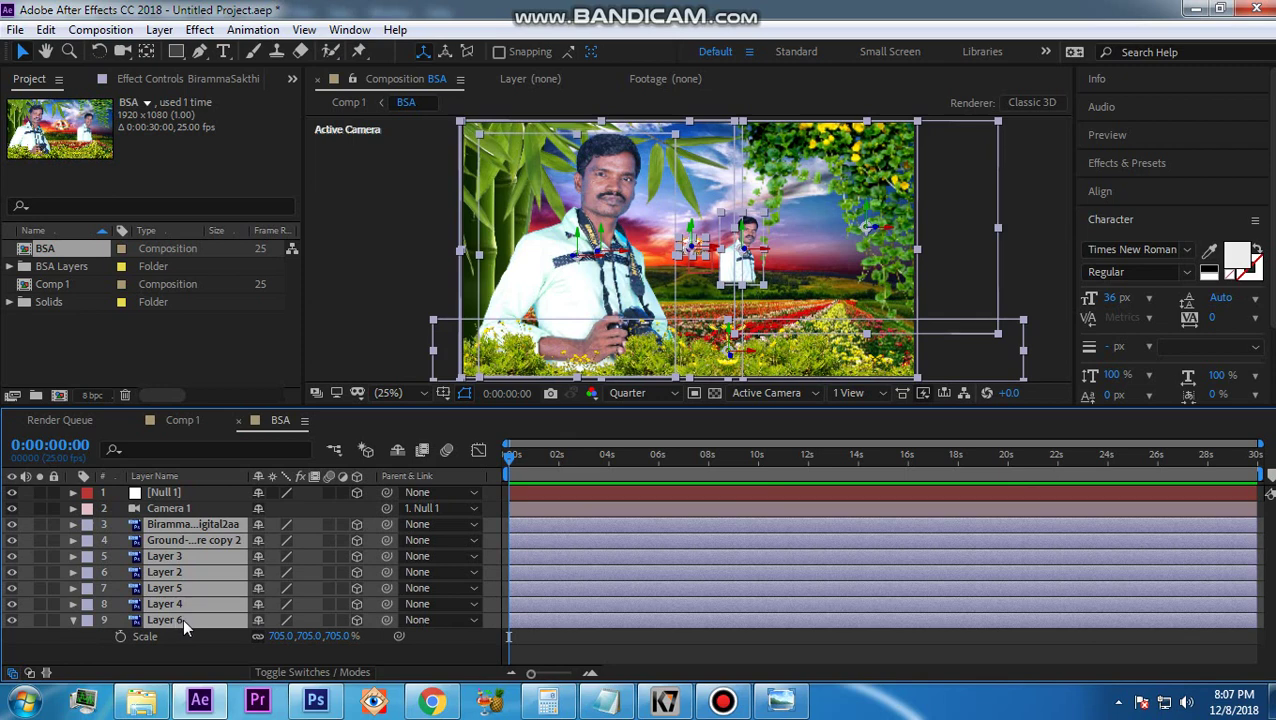
pyautogui.click(256, 524)
pyautogui.click(398, 451)
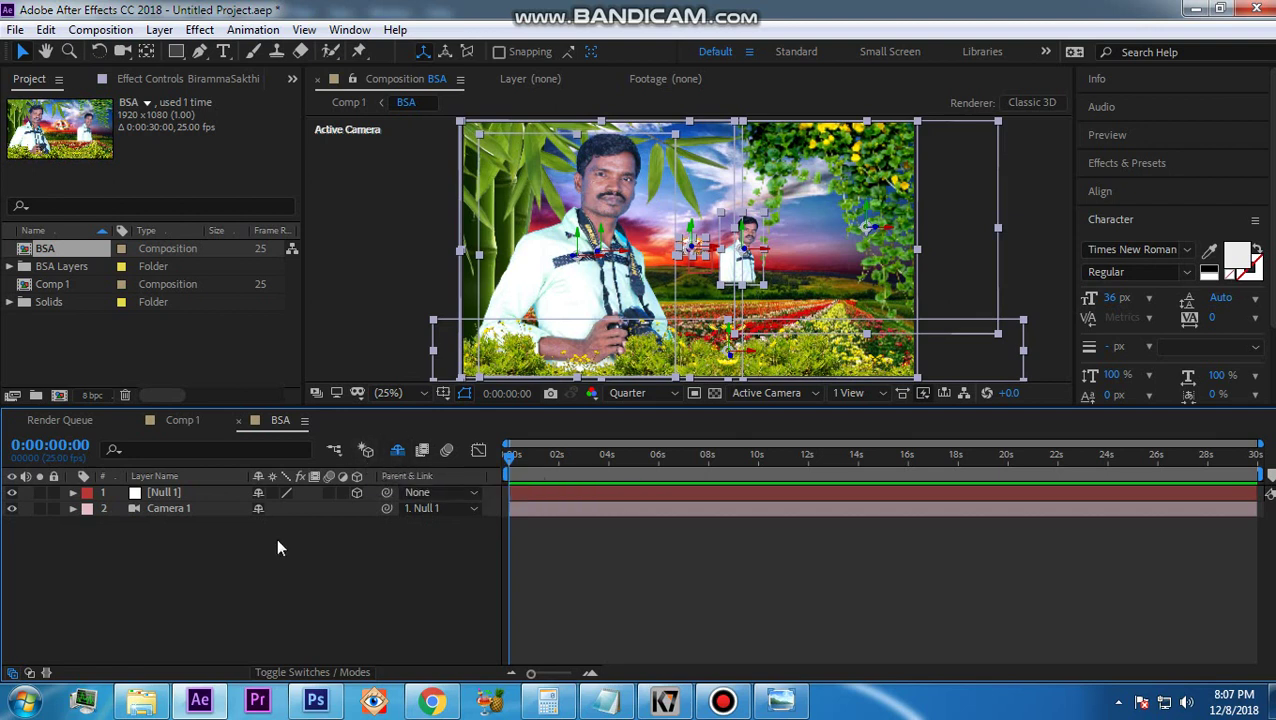
pyautogui.click(398, 451)
pyautogui.click(398, 451)
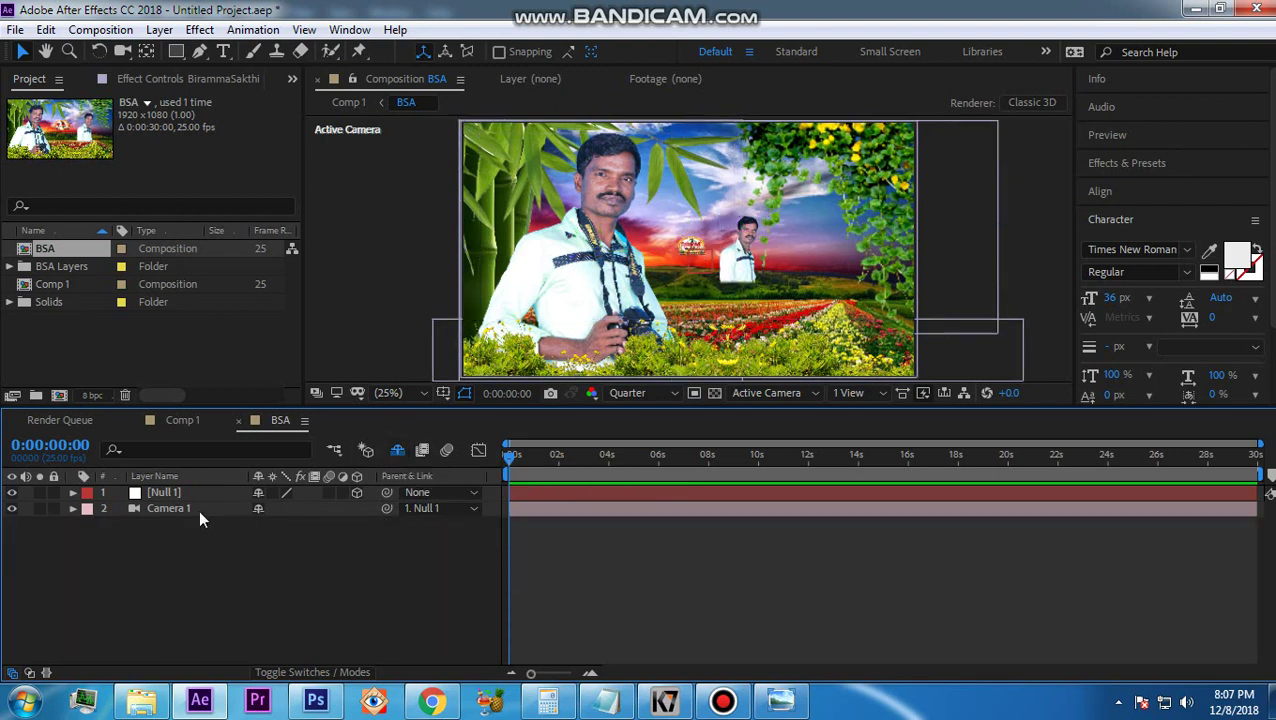
pyautogui.click(722, 700)
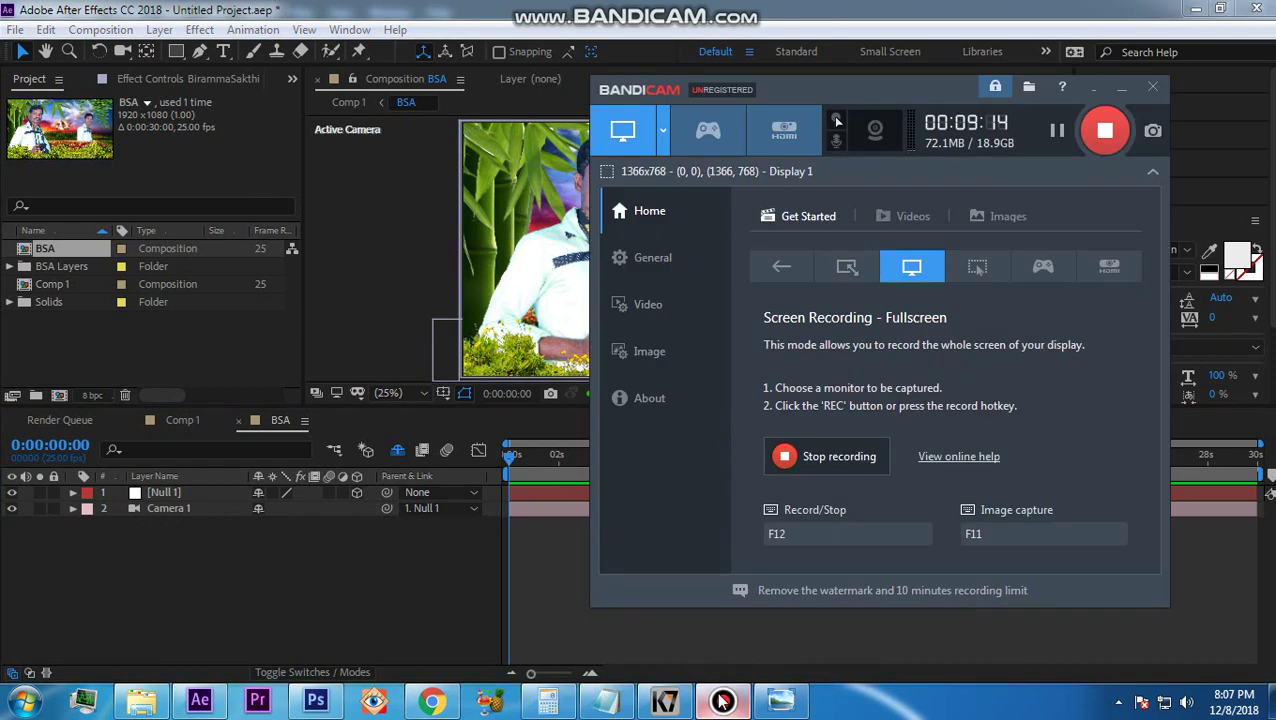